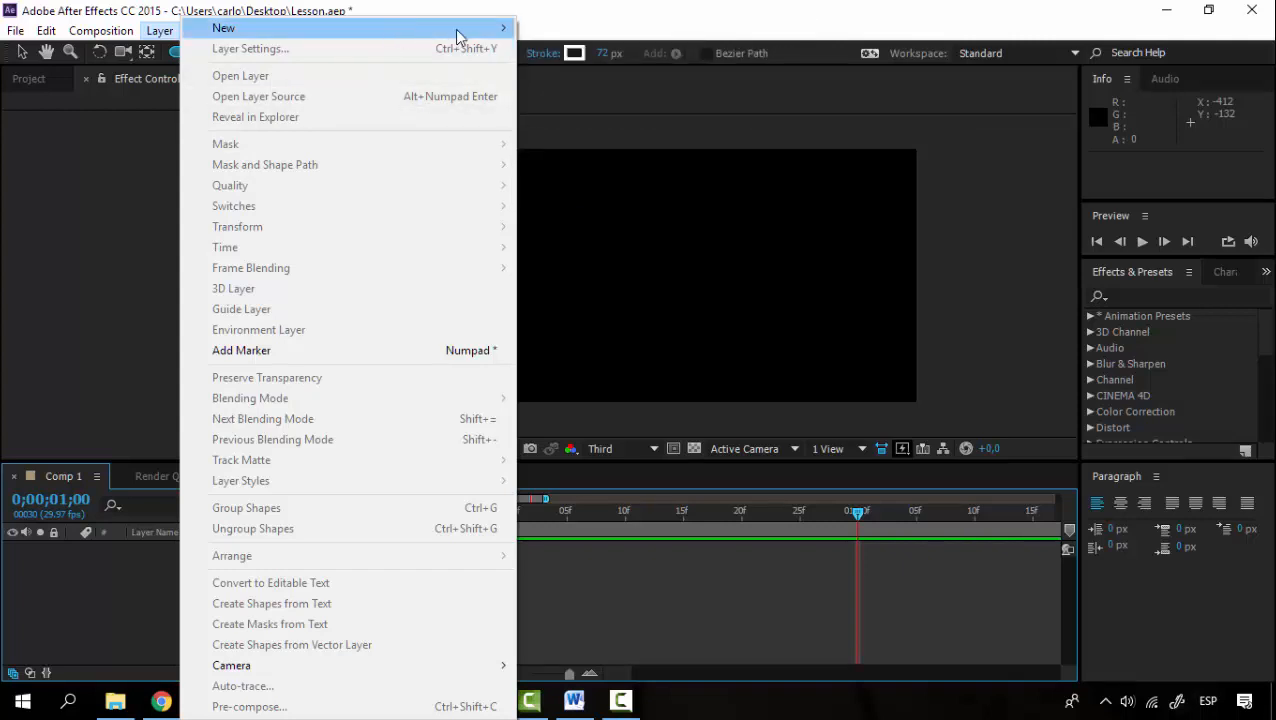
# - Create a new empty shape layer in Comp 1 and select it
pyautogui.moveTo(457, 36)
pyautogui.click(595, 133)
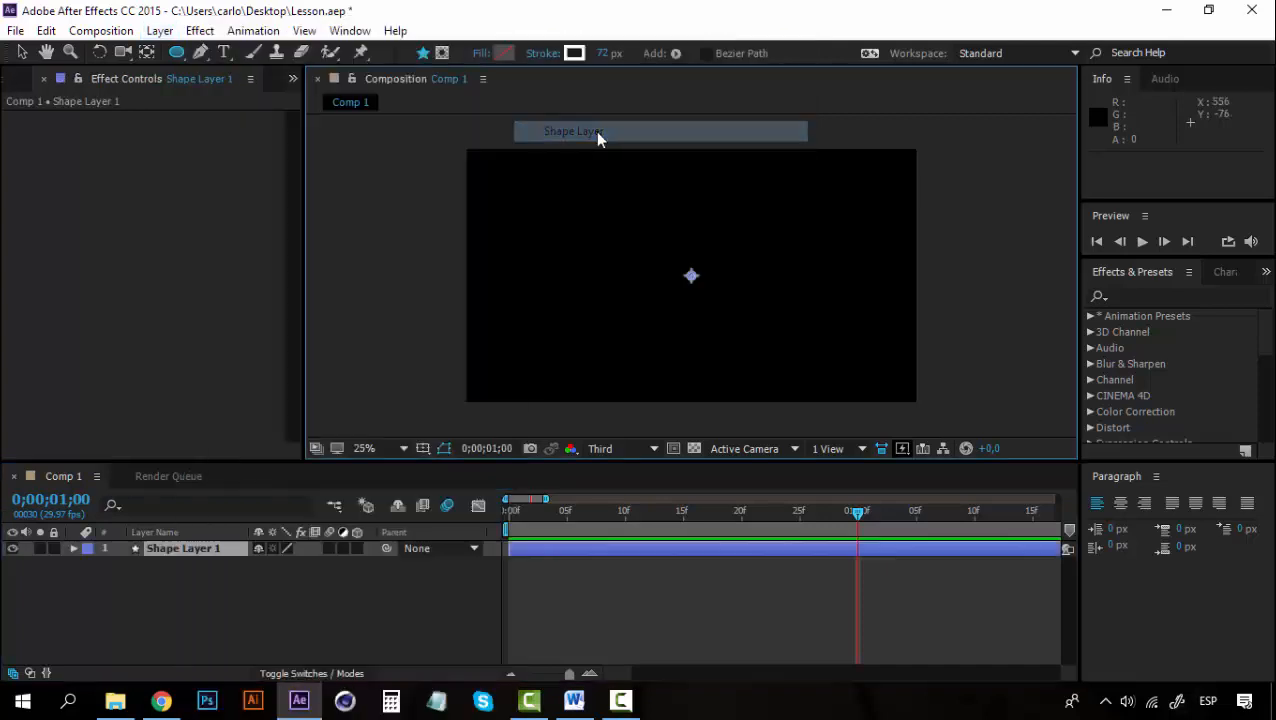
pyautogui.click(194, 550)
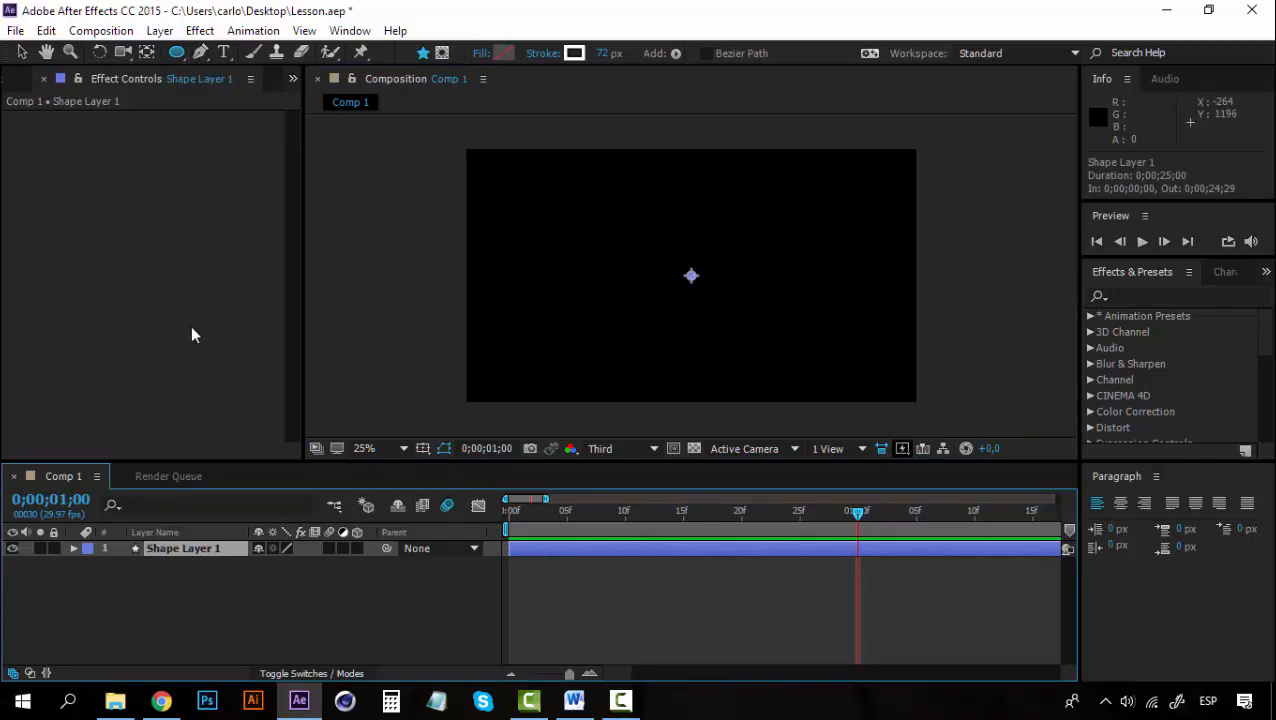
# - Draw a rectangle about 1460 by 820 px across the middle of the composition on the shape layer
pyautogui.click(178, 56)
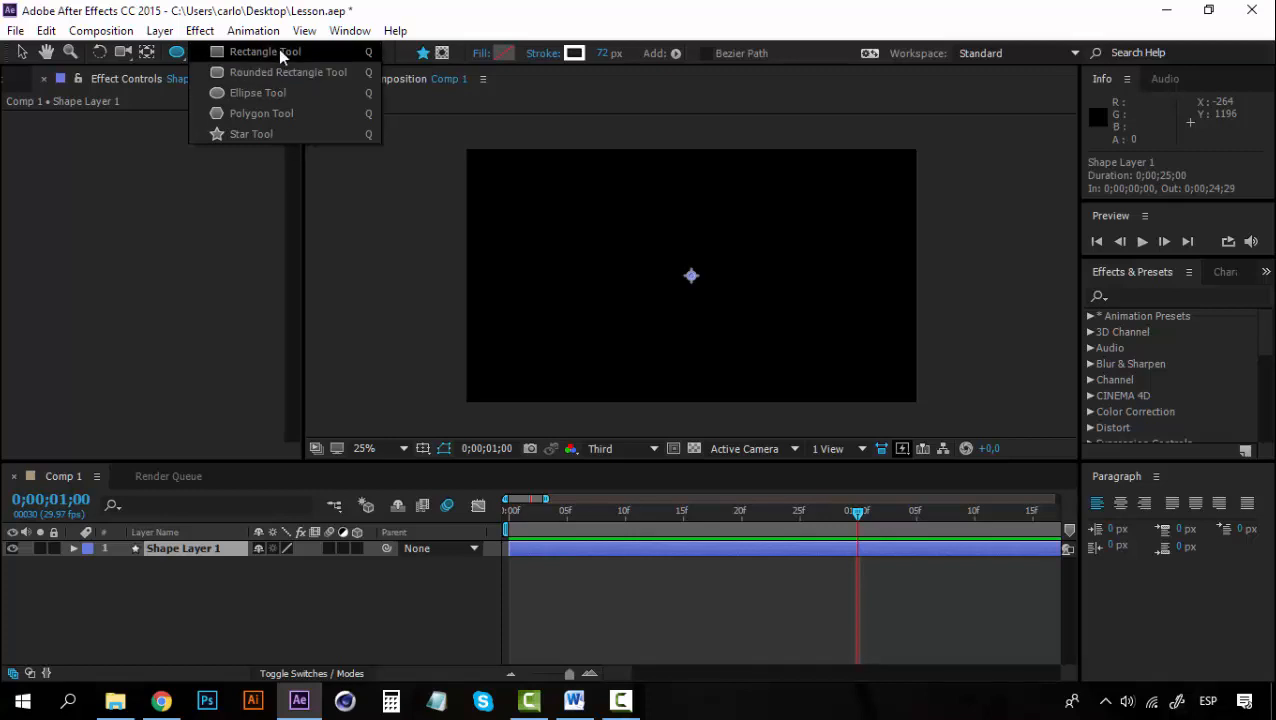
pyautogui.click(281, 57)
pyautogui.moveTo(520, 181); pyautogui.dragTo(557, 206)
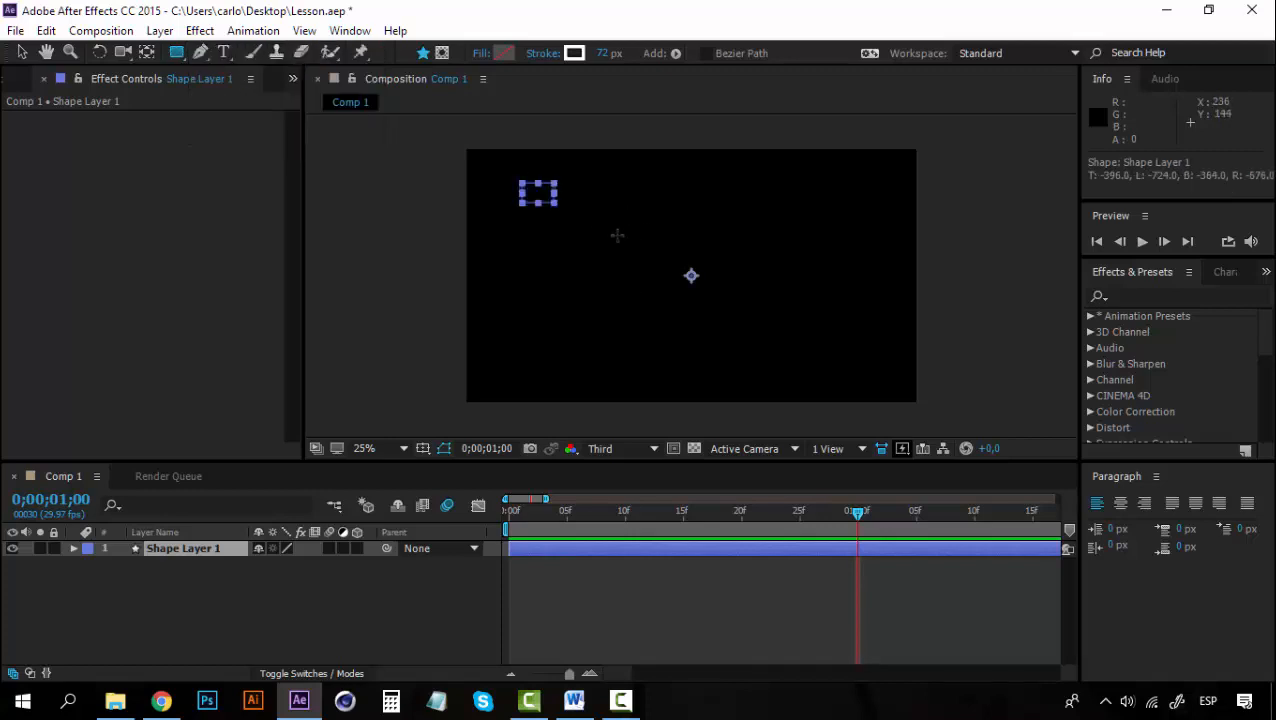
pyautogui.moveTo(617, 235); pyautogui.dragTo(865, 376)
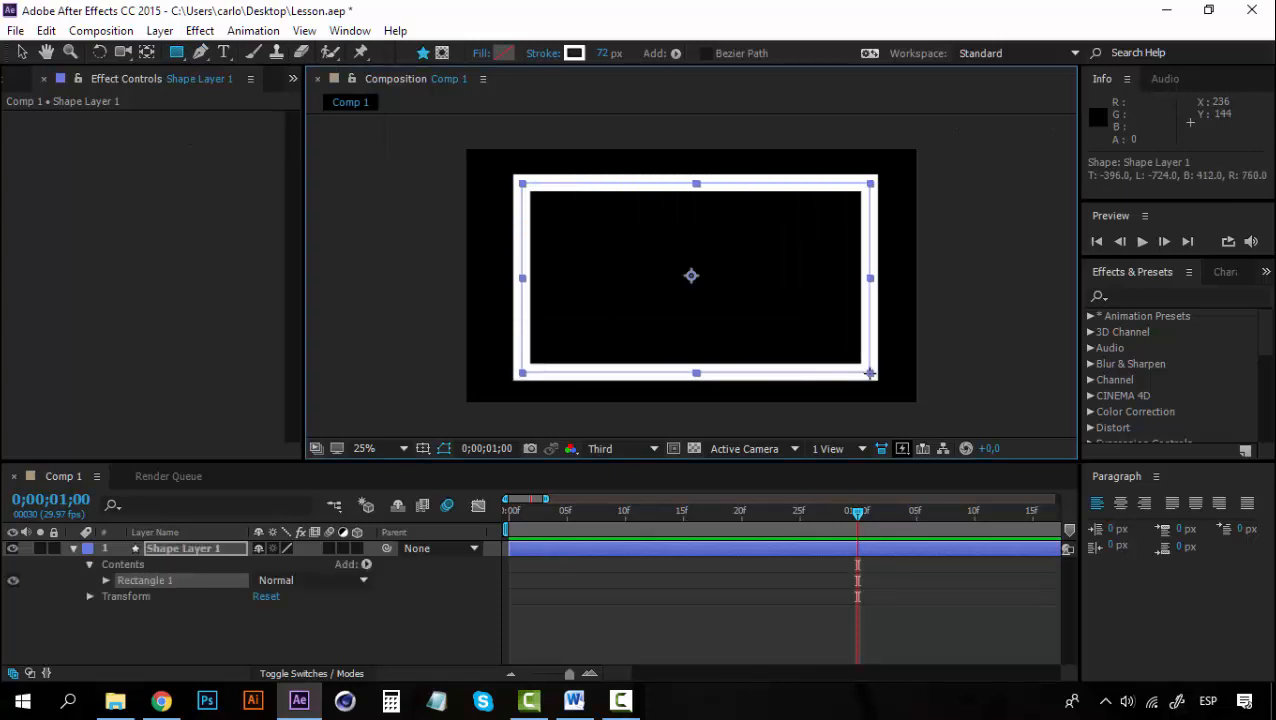
# - Set the shape fill colour to pure red, FF0000
pyautogui.click(506, 53)
pyautogui.moveTo(465, 407); pyautogui.dragTo(593, 343)
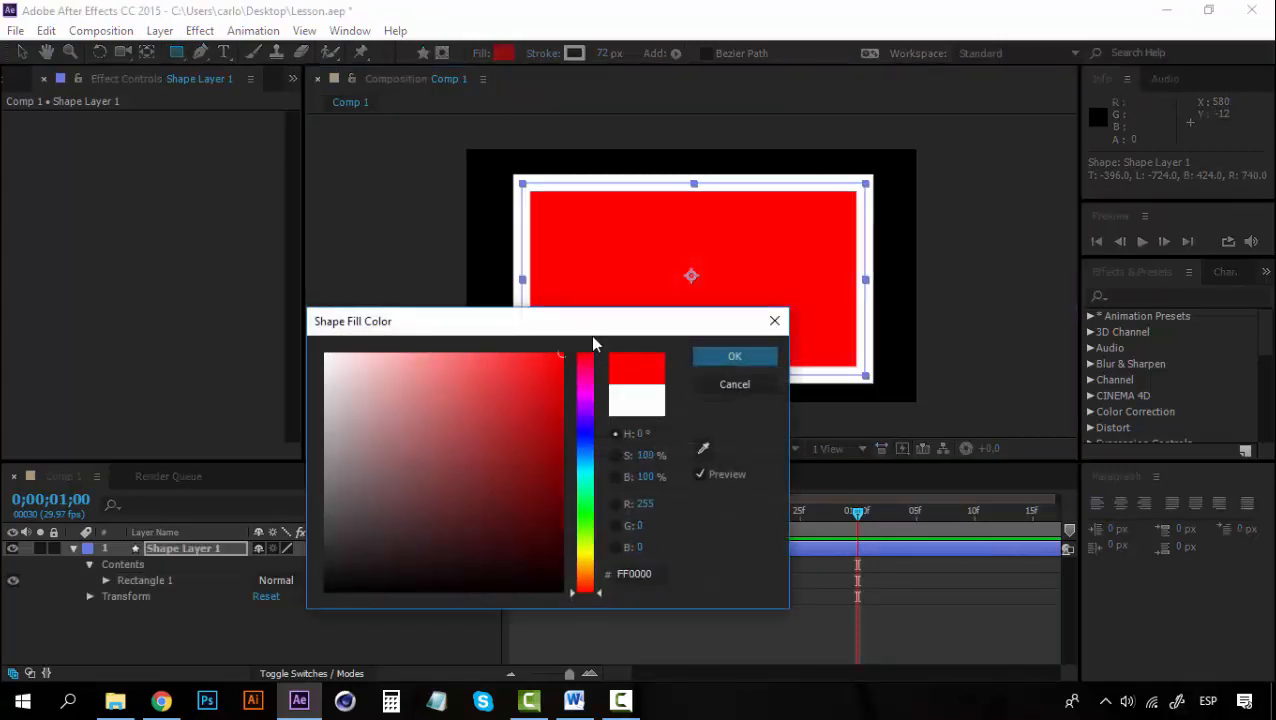
pyautogui.click(720, 358)
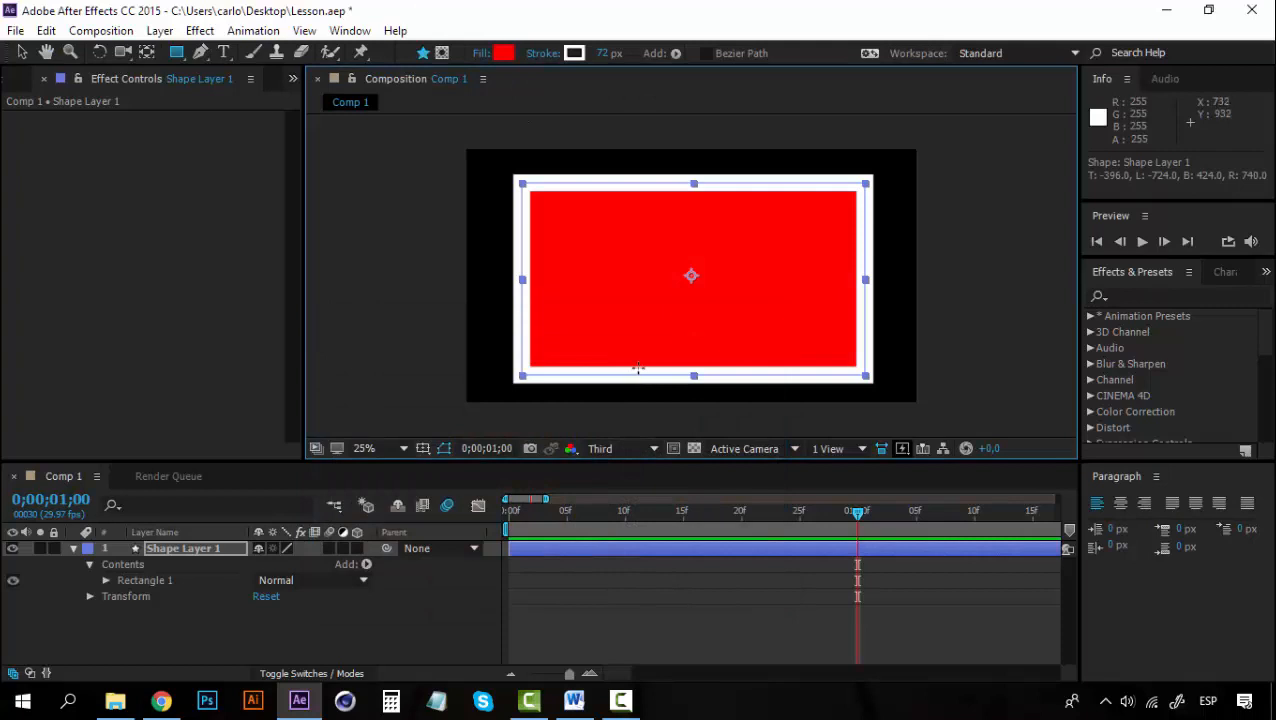
# - Undo the rectangle and its shape layer so the composition is empty
pyautogui.hotkey('ctrl', 'z')
pyautogui.hotkey('ctrl', 'z')
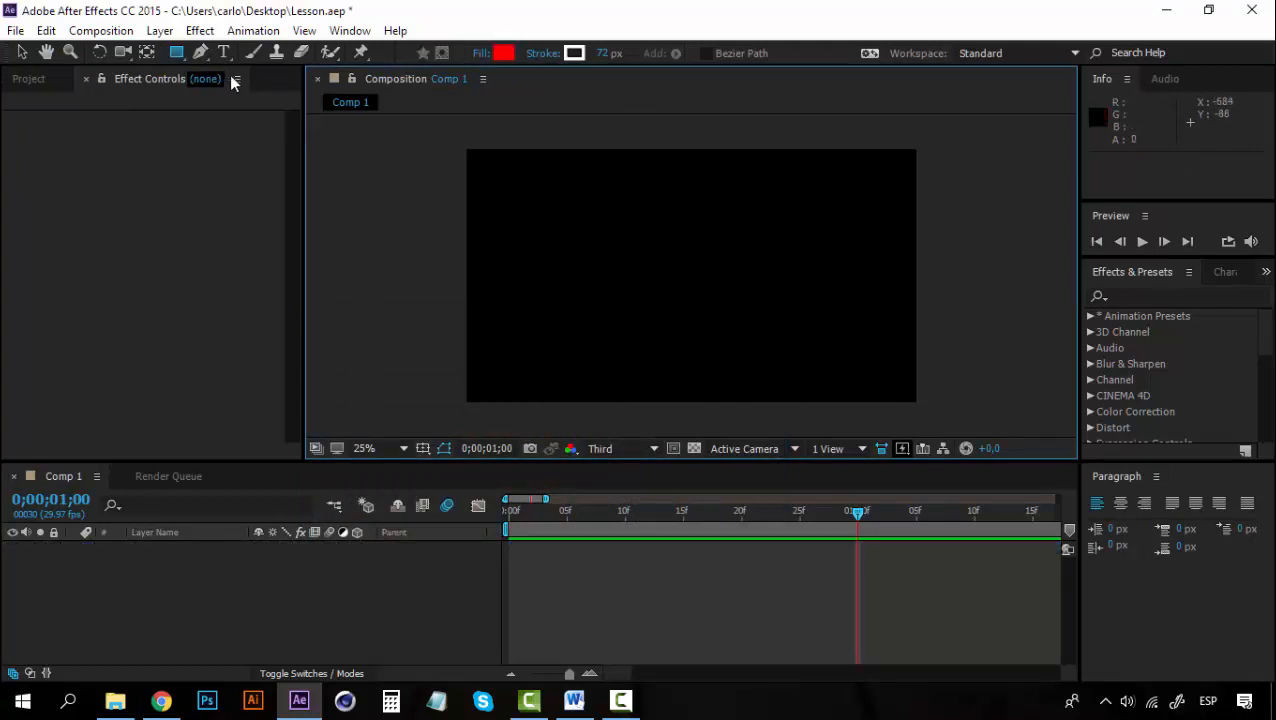
# - Draw a rounded rectangle about 1290 by 780 px in the middle of the composition and delete it
pyautogui.moveTo(176, 52); pyautogui.dragTo(248, 91)
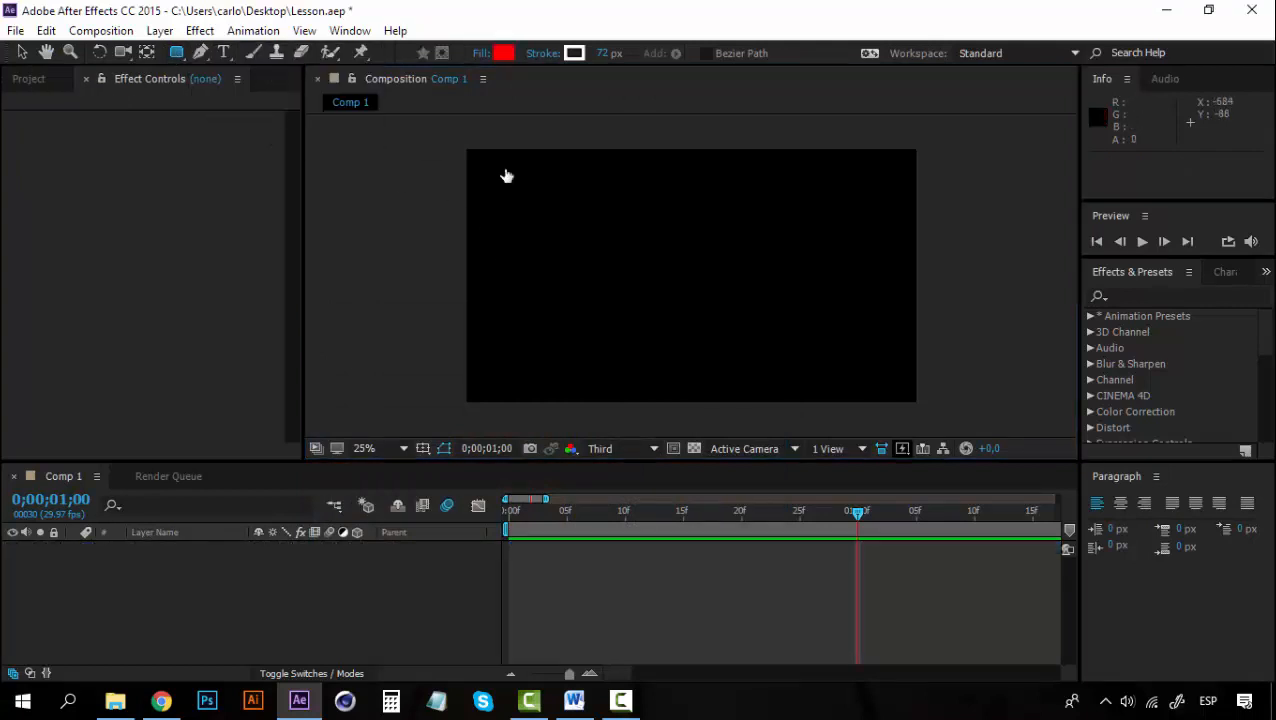
pyautogui.moveTo(545, 186)
pyautogui.mouseDown()
pyautogui.moveTo(744, 288)
pyautogui.moveTo(836, 360)
pyautogui.moveTo(837, 380)
pyautogui.moveTo(847, 370)
pyautogui.mouseUp()
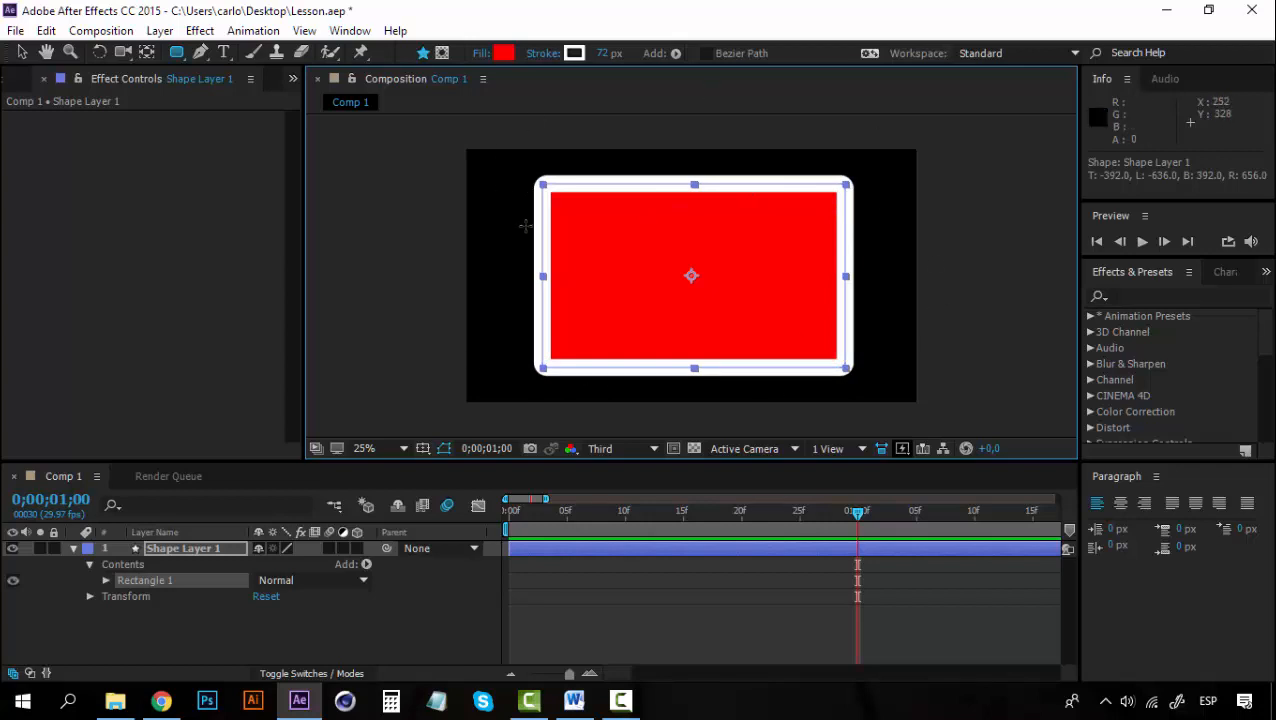
pyautogui.press('Delete')
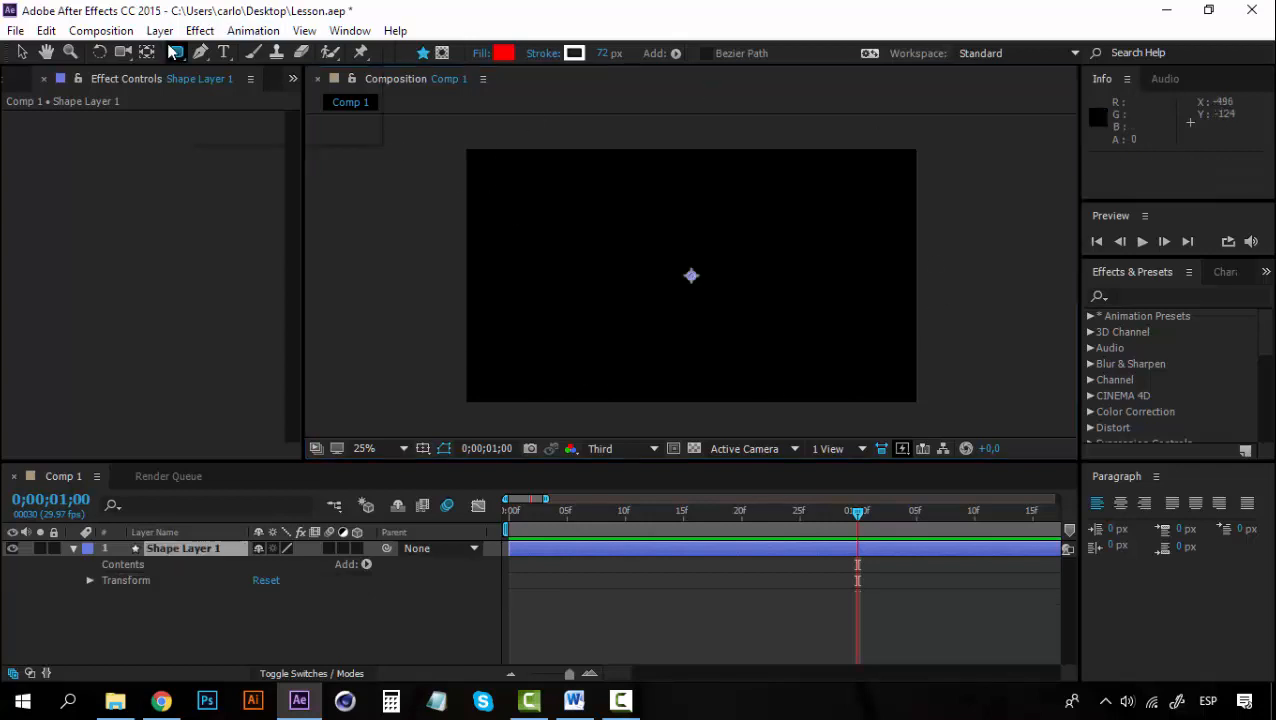
# - Draw an ellipse about 1450 by 770 px on the shape layer and delete it
pyautogui.moveTo(172, 52); pyautogui.dragTo(240, 91)
pyautogui.moveTo(521, 193); pyautogui.dragTo(861, 373)
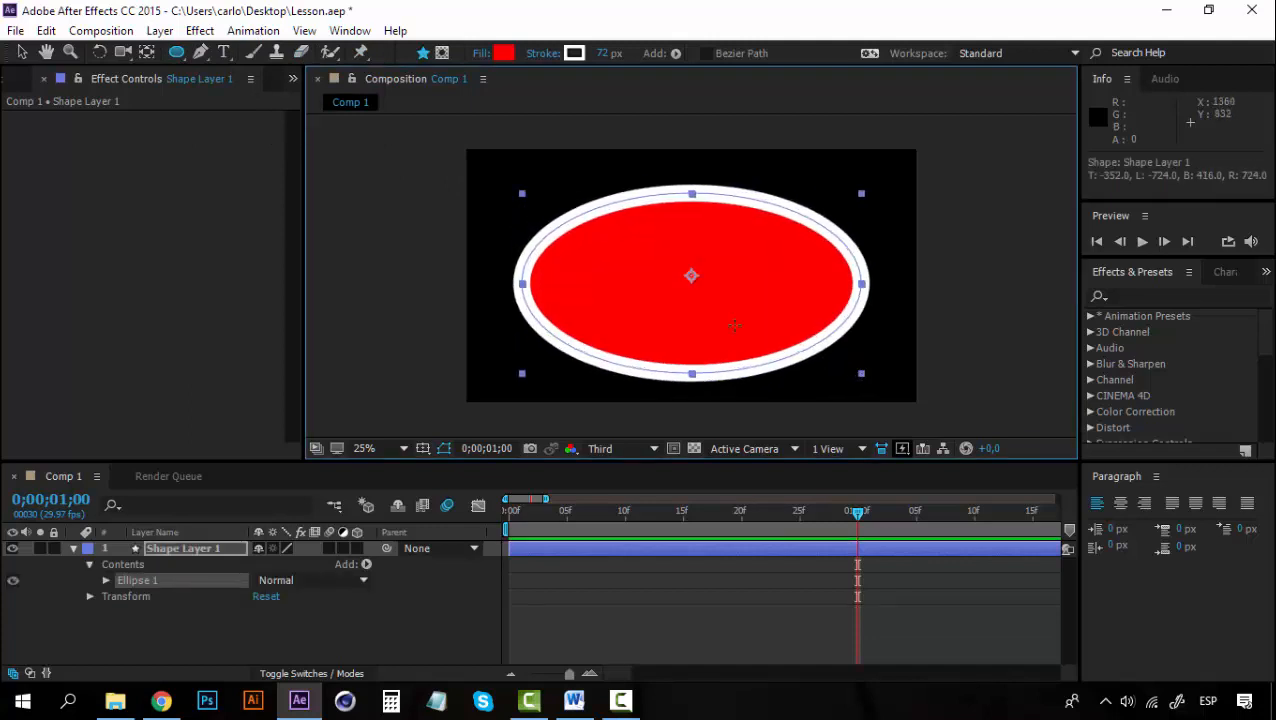
pyautogui.press('Delete')
# - Draw a five-sided polygon in the upper middle of the composition and delete it
pyautogui.moveTo(174, 52); pyautogui.dragTo(248, 120)
pyautogui.moveTo(650, 228); pyautogui.dragTo(727, 196)
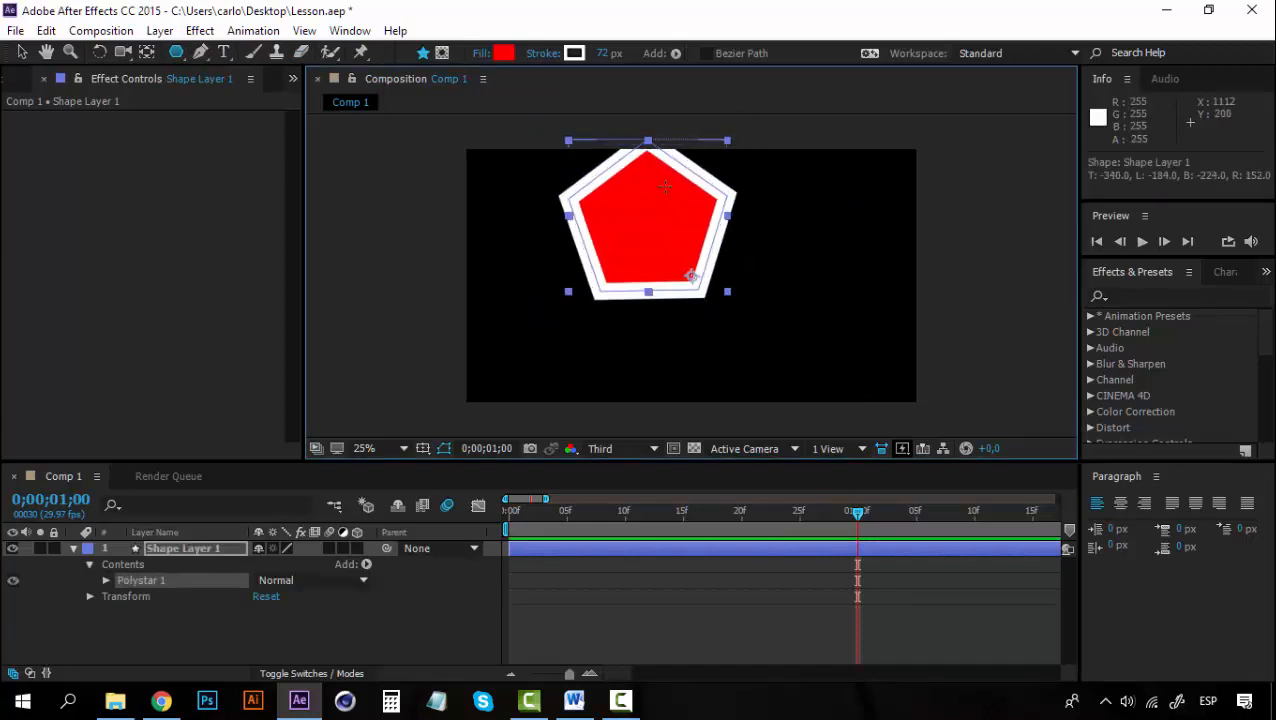
pyautogui.press('Delete')
# - Draw a five-pointed star near the composition's centre on the shape layer and delete it
pyautogui.moveTo(176, 52); pyautogui.dragTo(260, 138)
pyautogui.moveTo(691, 278)
pyautogui.mouseDown()
pyautogui.moveTo(806, 261)
pyautogui.moveTo(780, 270)
pyautogui.mouseUp()
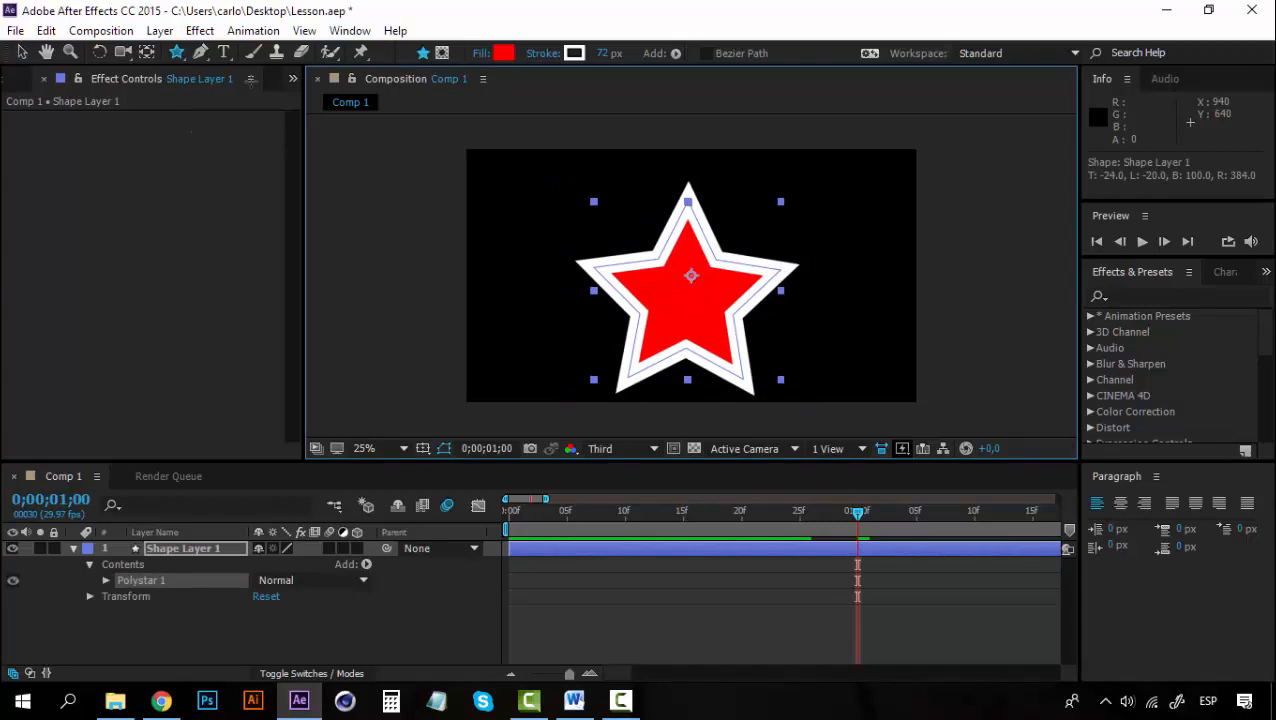
pyautogui.press('Delete')
pyautogui.click(22, 52)
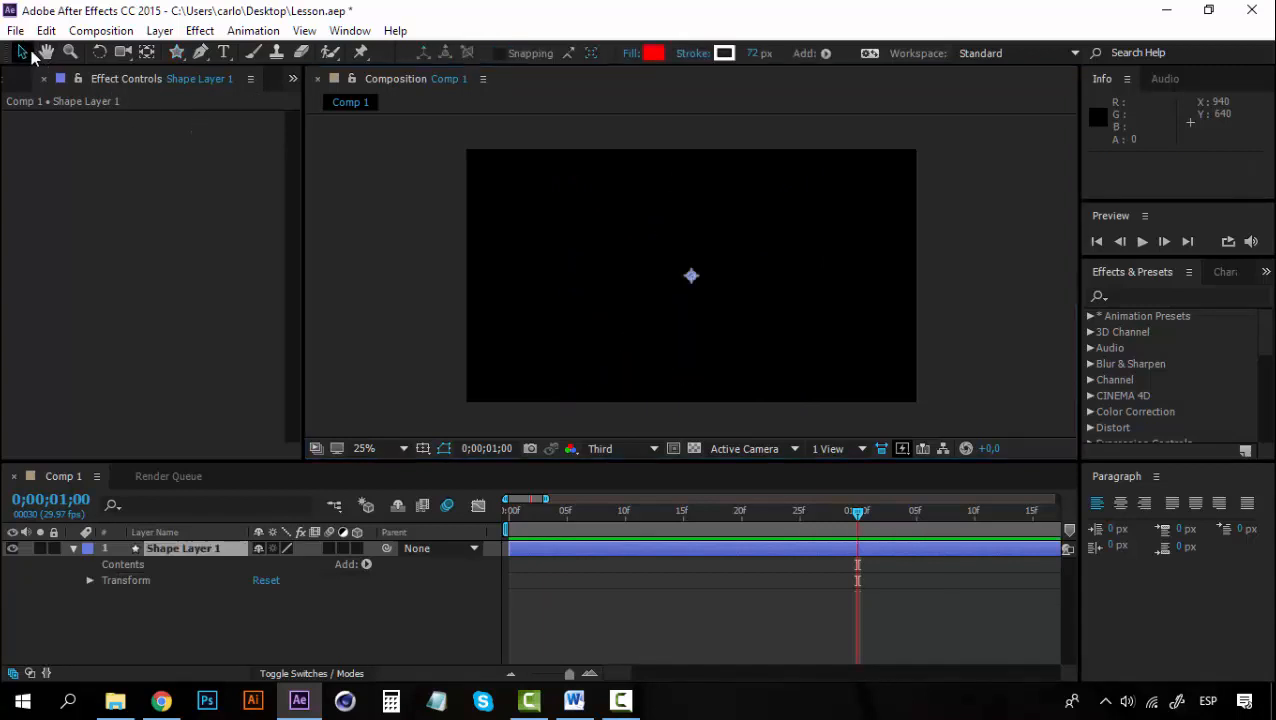
# - Draw a wide closed freeform shape with curved sides across the composition using the Pen tool
pyautogui.click(202, 53)
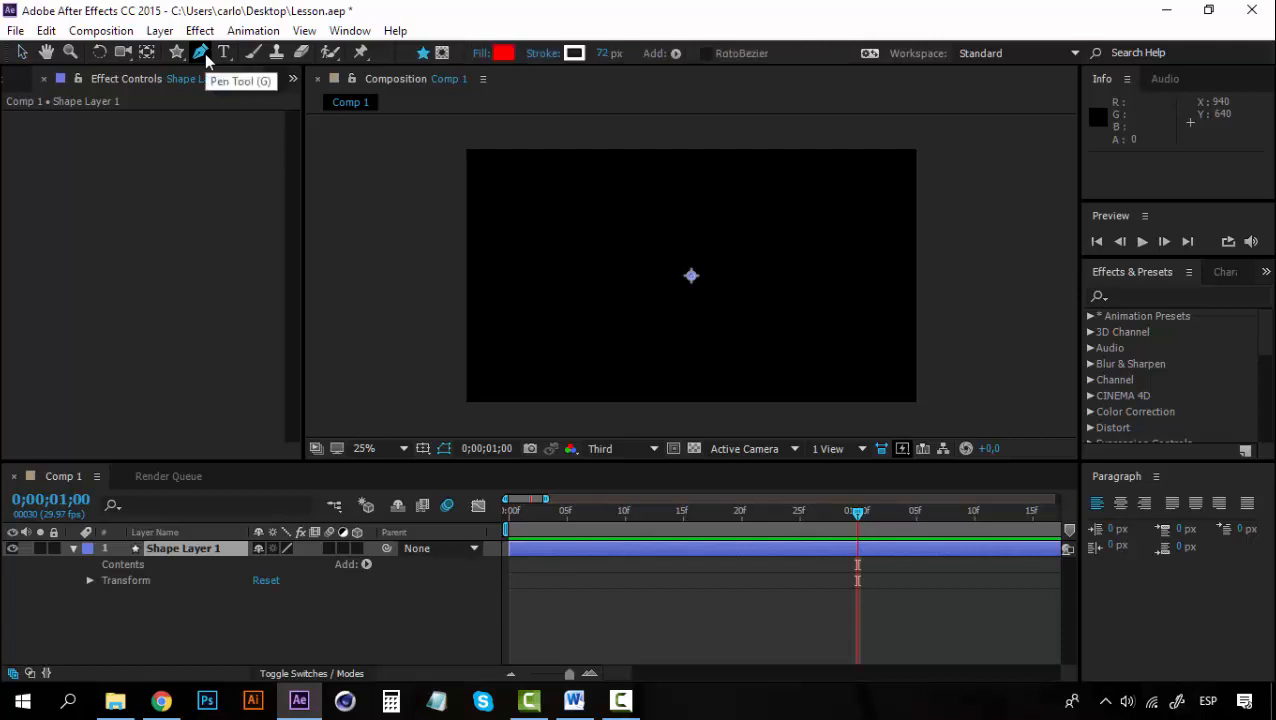
pyautogui.click(521, 304)
pyautogui.moveTo(598, 216); pyautogui.dragTo(755, 212)
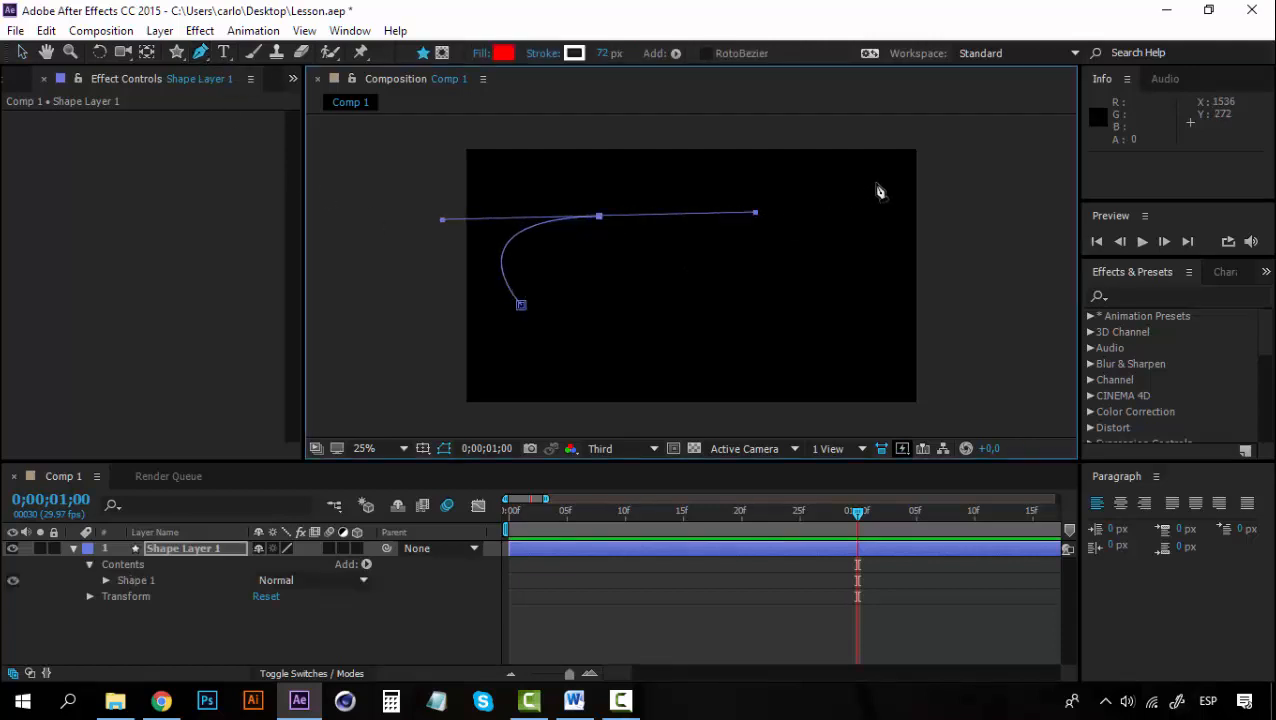
pyautogui.click(824, 212)
pyautogui.moveTo(879, 295); pyautogui.dragTo(827, 352)
pyautogui.click(647, 322)
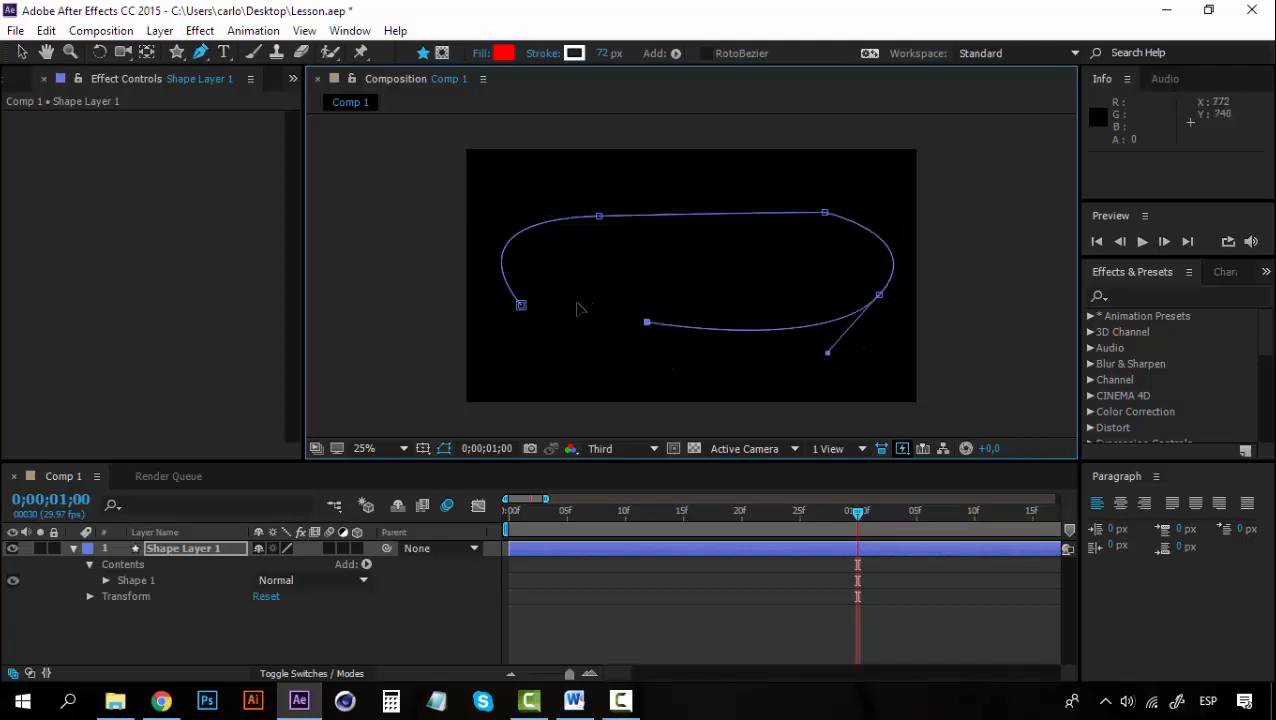
pyautogui.moveTo(512, 314)
pyautogui.mouseDown()
pyautogui.moveTo(500, 332)
pyautogui.moveTo(416, 356)
pyautogui.moveTo(478, 218)
pyautogui.moveTo(505, 220)
pyautogui.mouseUp()
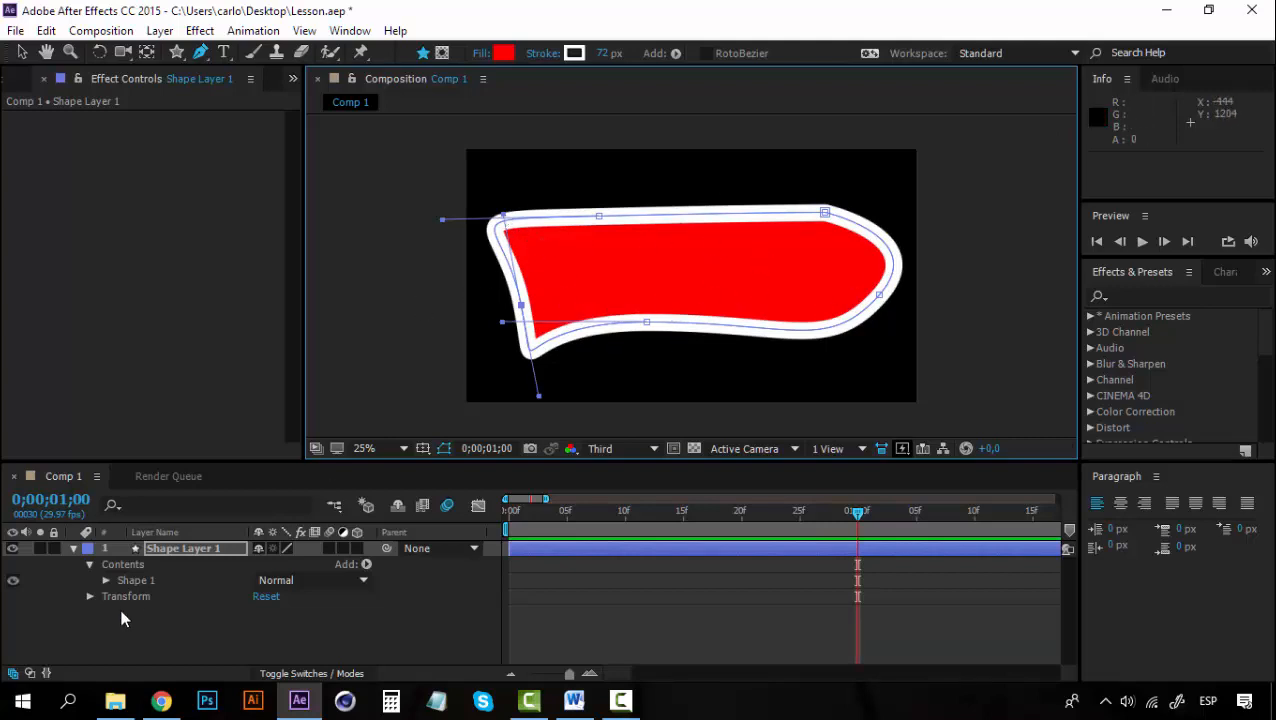
# - Delete the selected vertex at the freeform shape's left end and remove the whole shape layer
pyautogui.press('Delete')
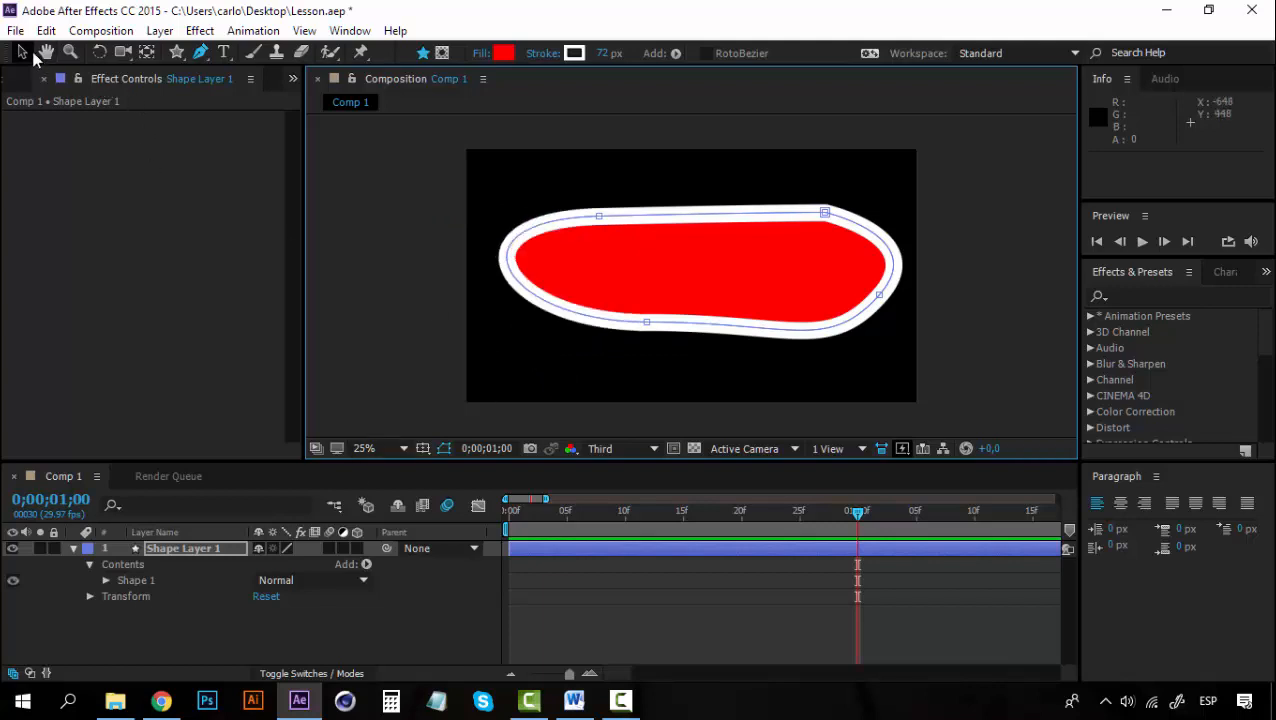
pyautogui.click(24, 53)
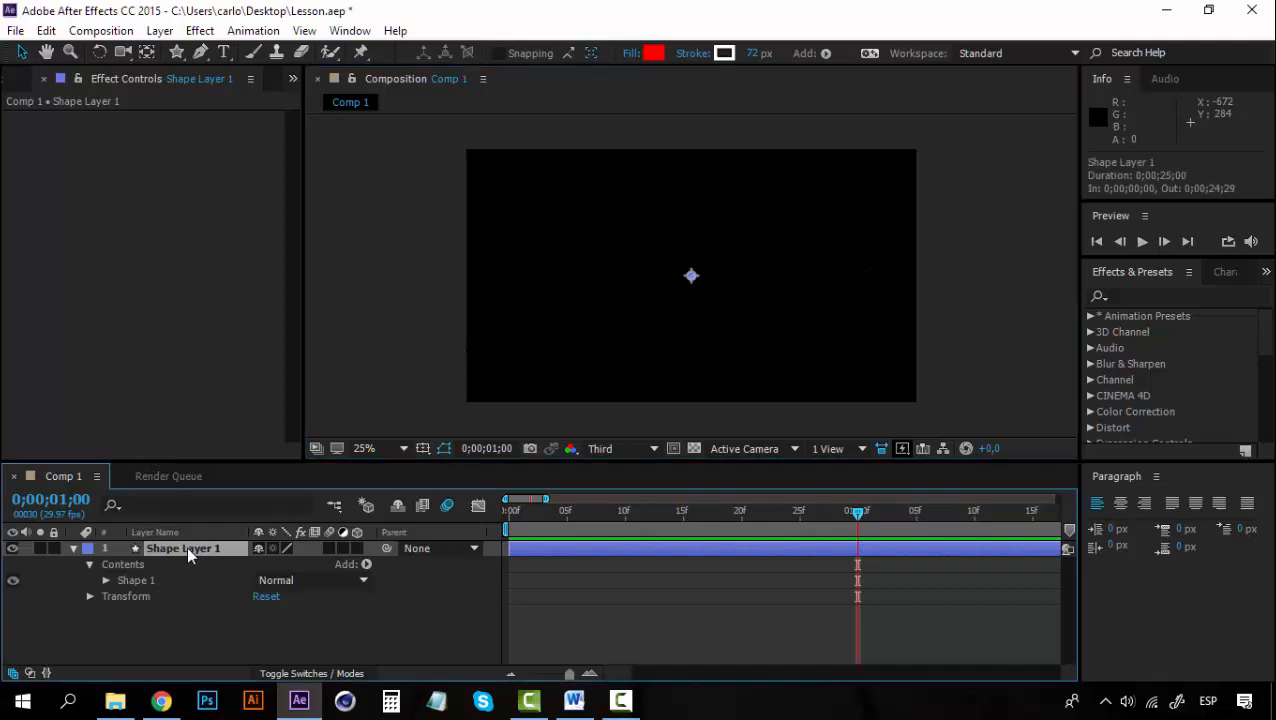
pyautogui.press('Delete')
pyautogui.click(178, 30)
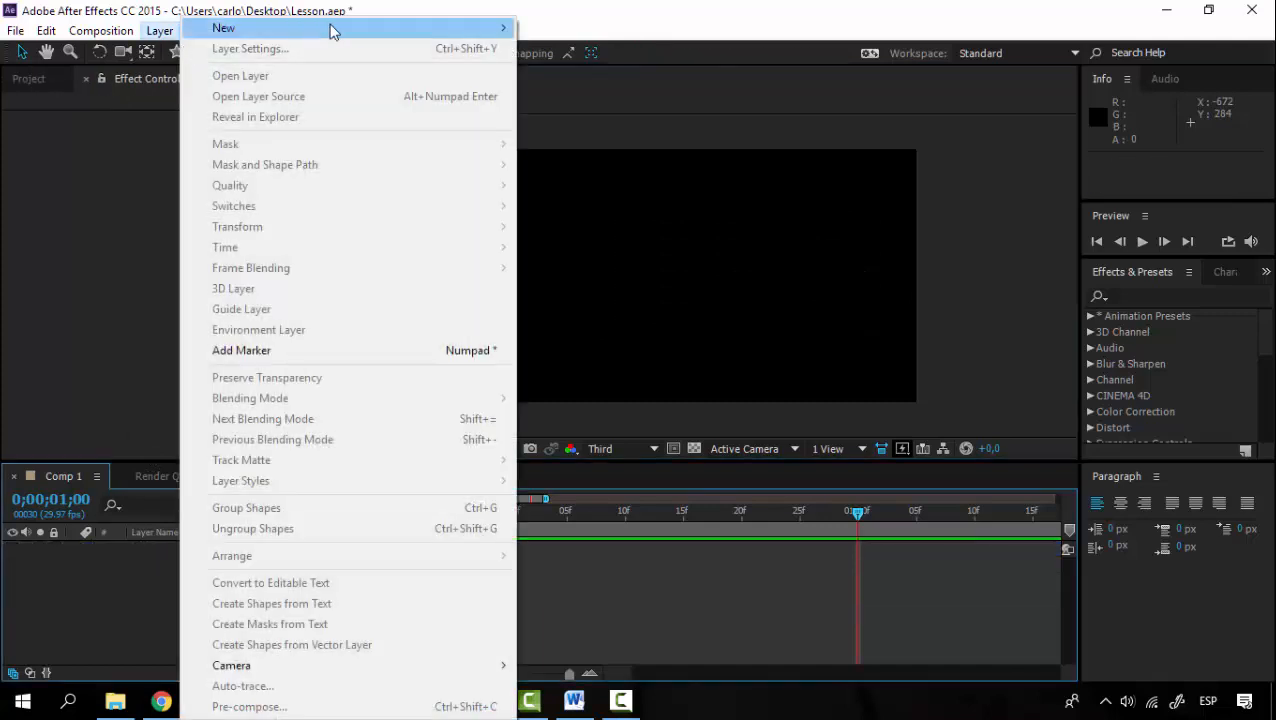
pyautogui.moveTo(500, 28)
pyautogui.click(886, 17)
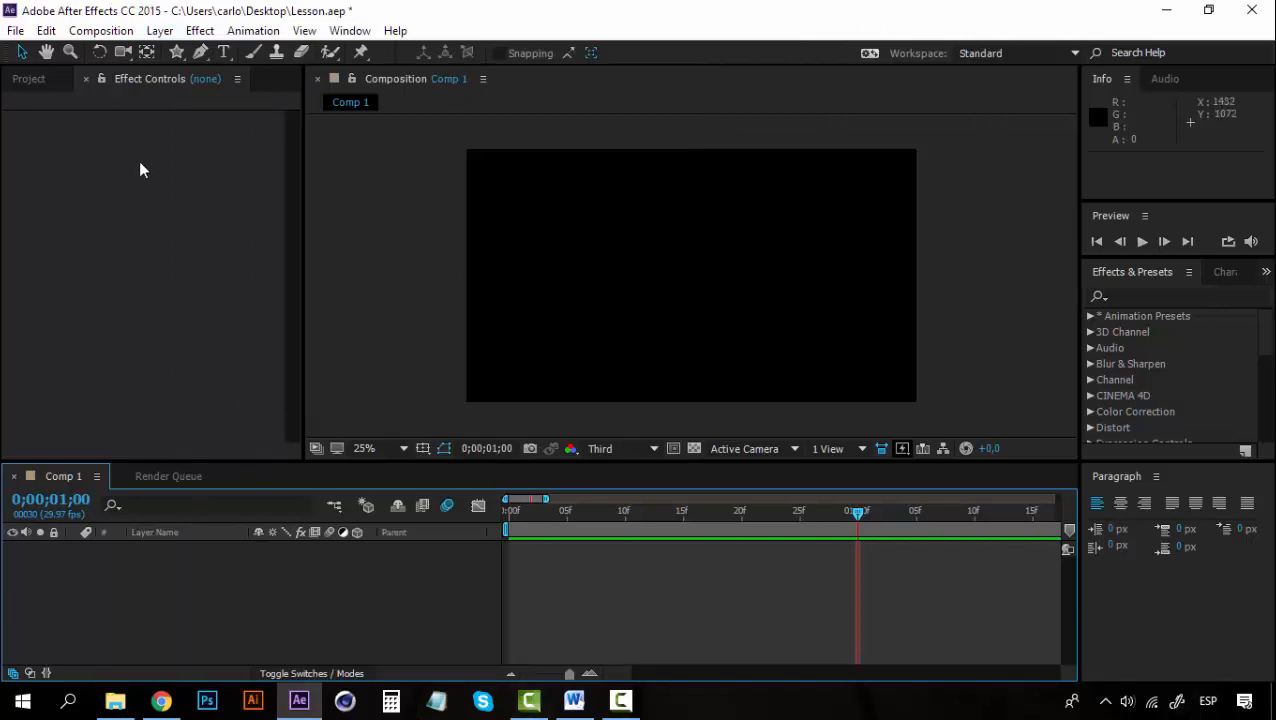
# - Draw a five-pointed star at the composition's centre with no layer selected, so it gets its own shape layer
pyautogui.click(179, 57)
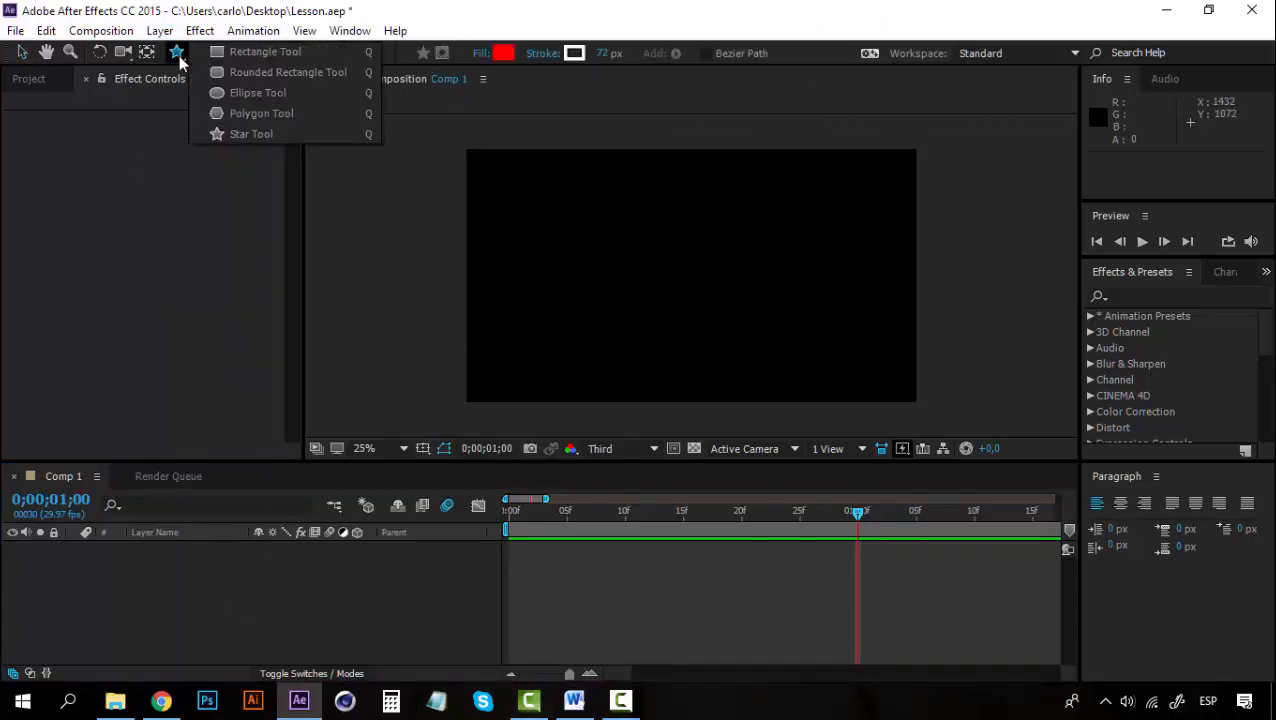
pyautogui.moveTo(688, 275); pyautogui.dragTo(766, 246)
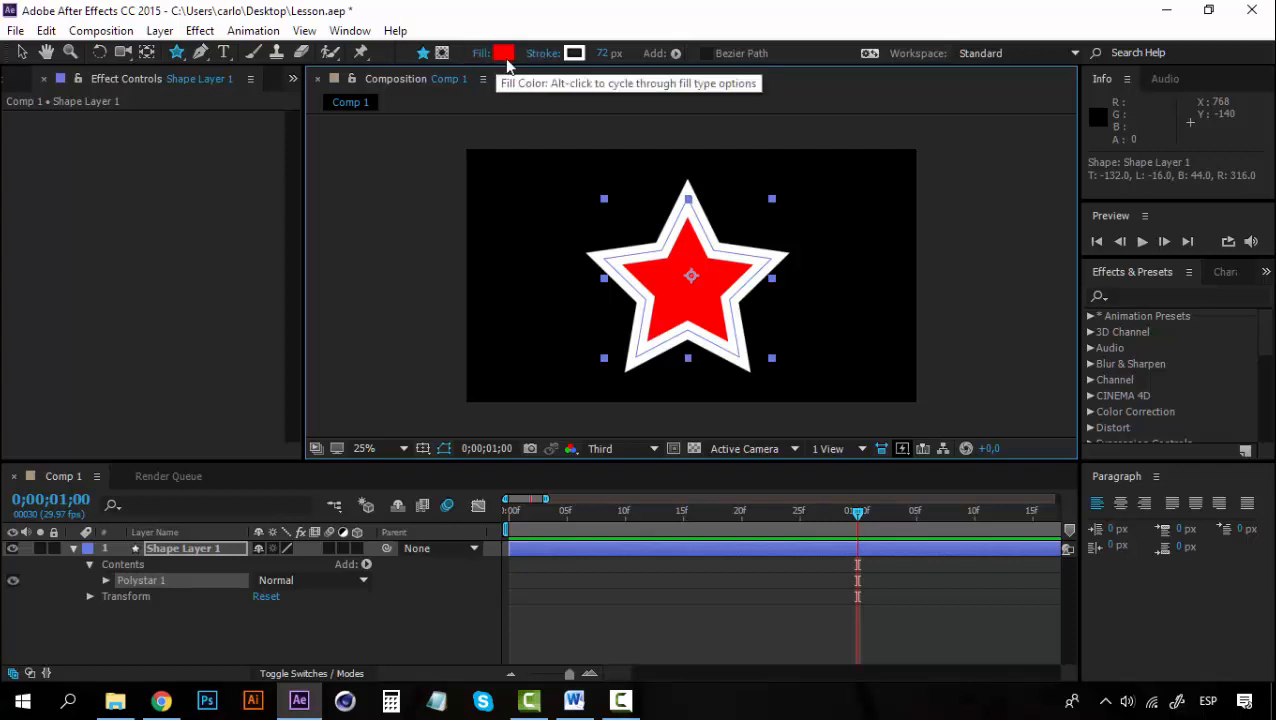
# - Vary the star's stroke width between 20 and 156 px and leave it at 108 px
pyautogui.moveTo(608, 63); pyautogui.dragTo(611, 61)
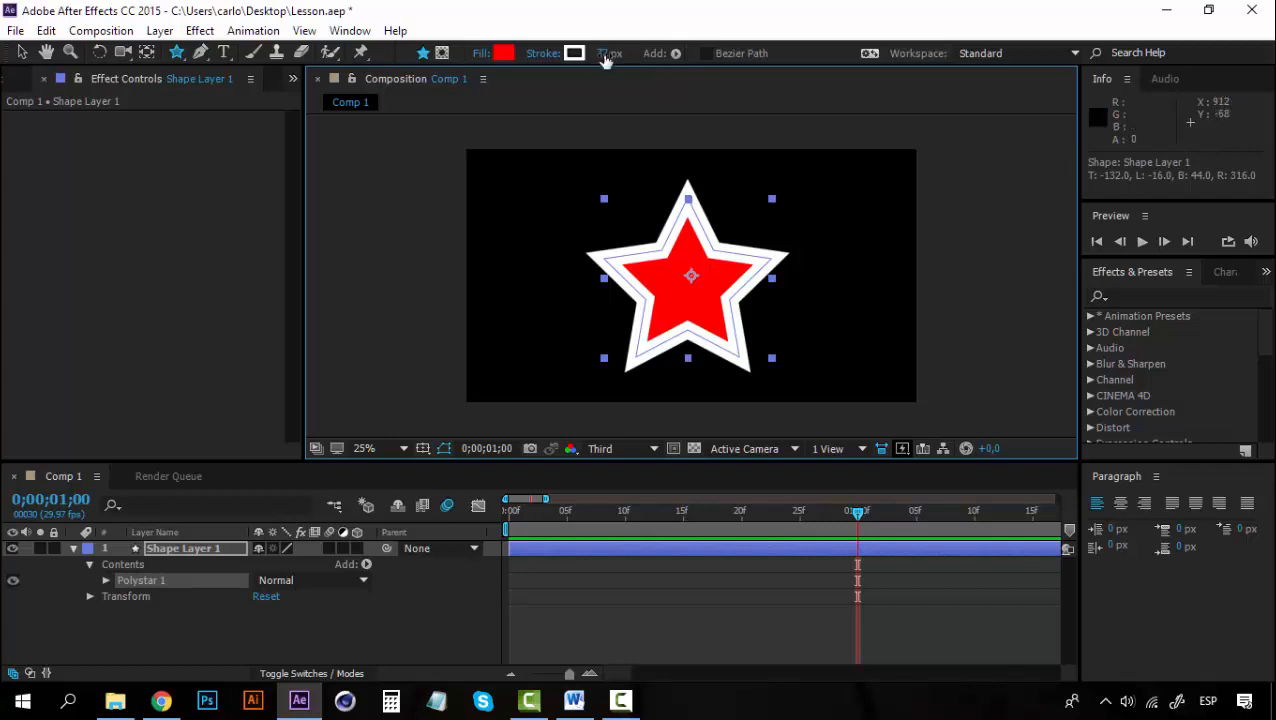
pyautogui.click(605, 55)
pyautogui.write('23')
pyautogui.press('Return')
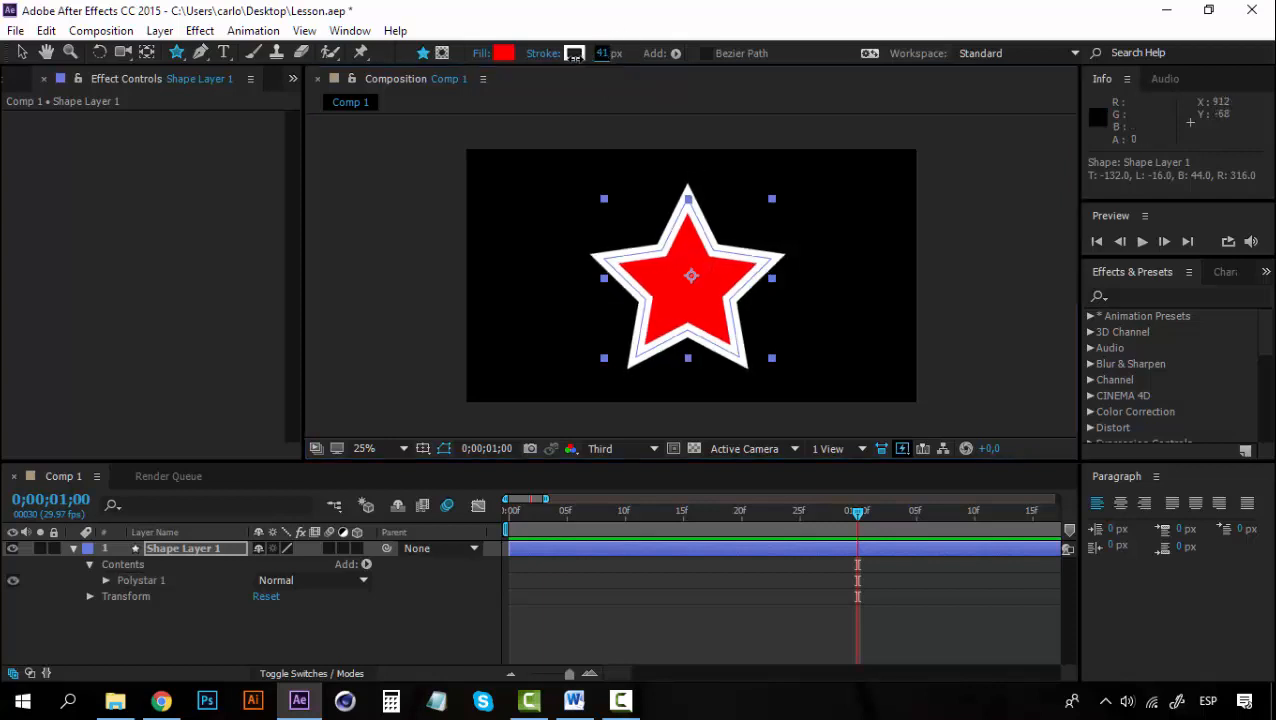
pyautogui.moveTo(561, 61); pyautogui.dragTo(557, 61)
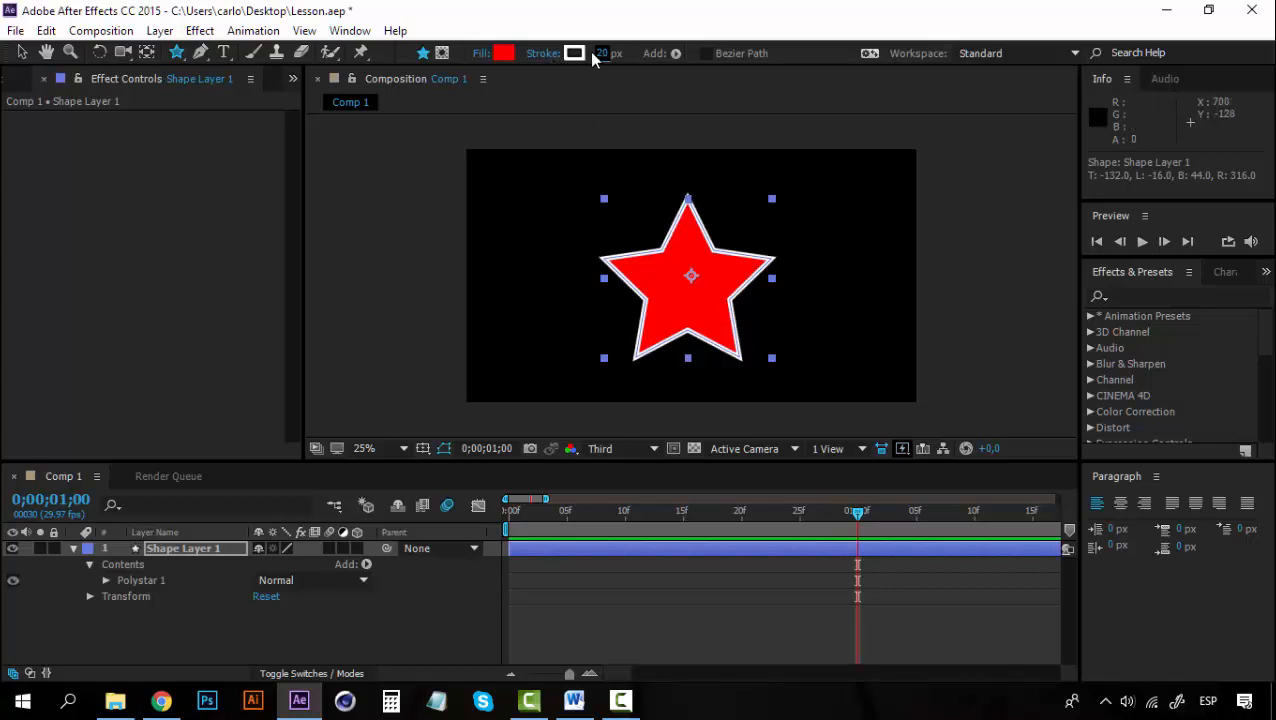
pyautogui.moveTo(600, 57); pyautogui.dragTo(725, 53)
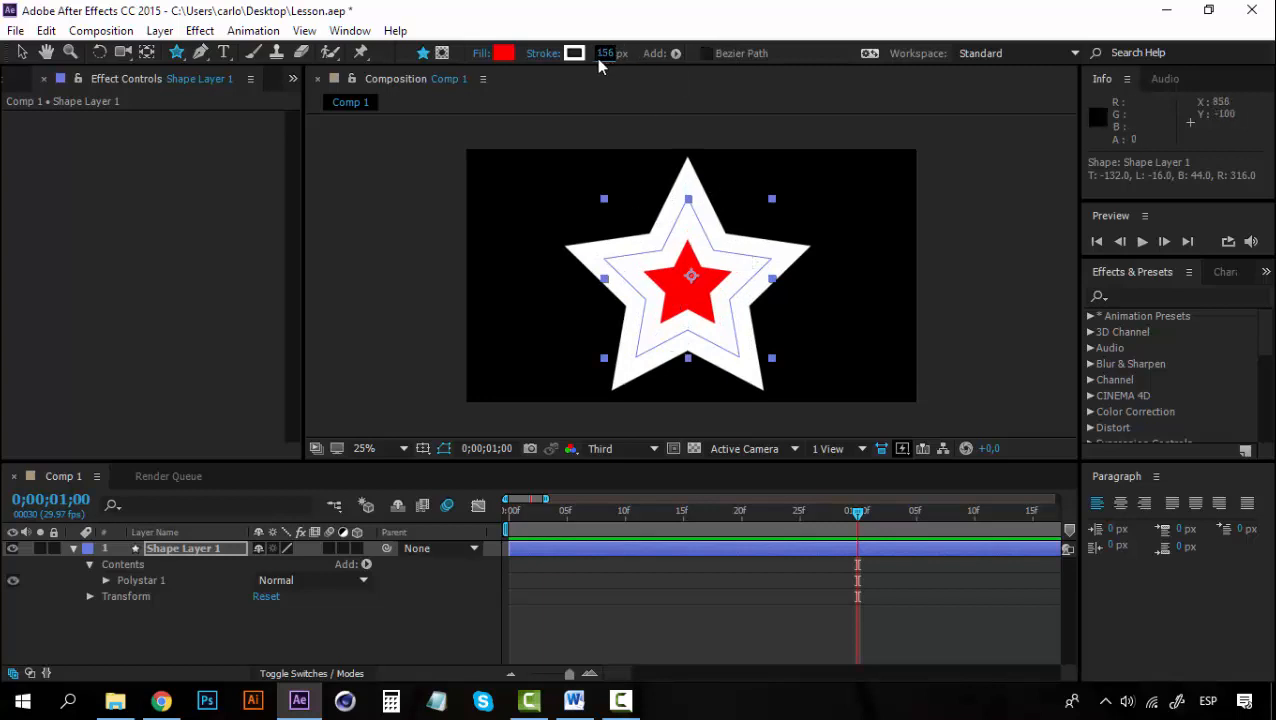
pyautogui.moveTo(600, 58); pyautogui.dragTo(551, 60)
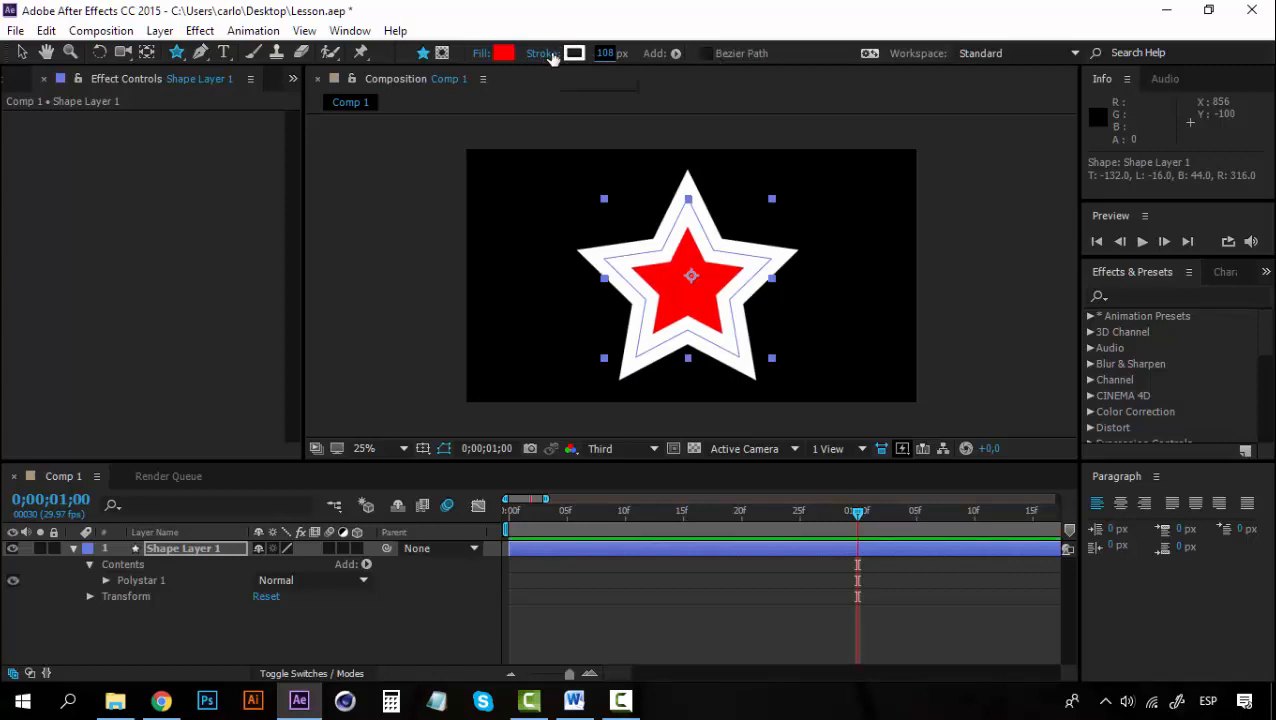
# - Try linear and radial gradients on the star's stroke, and set the stroke type to None
pyautogui.click(542, 56)
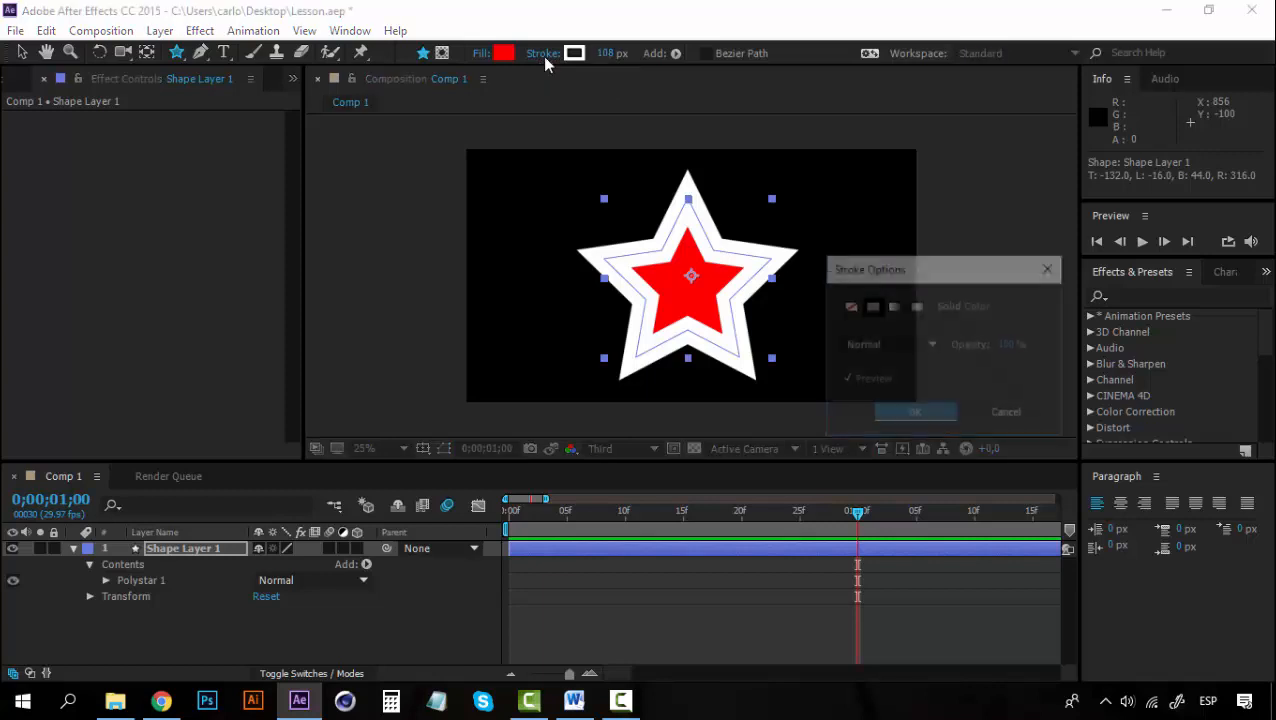
pyautogui.moveTo(953, 272); pyautogui.dragTo(938, 286)
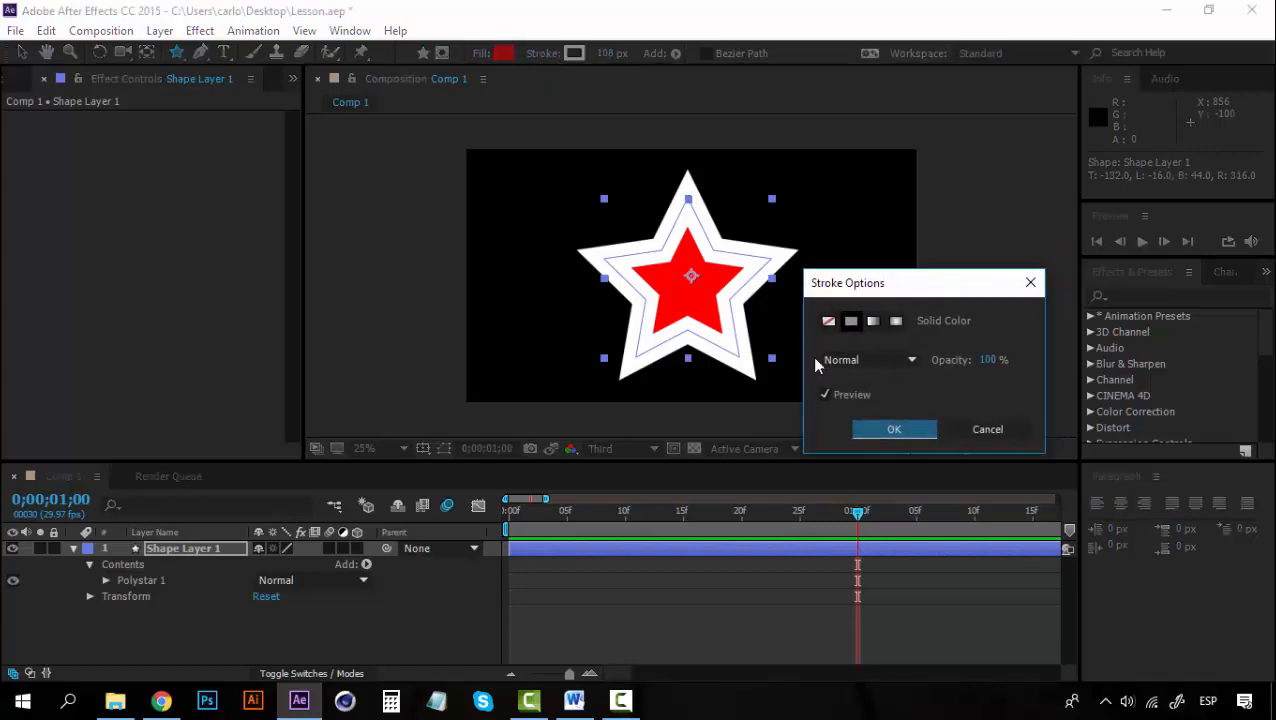
pyautogui.moveTo(848, 285); pyautogui.dragTo(875, 285)
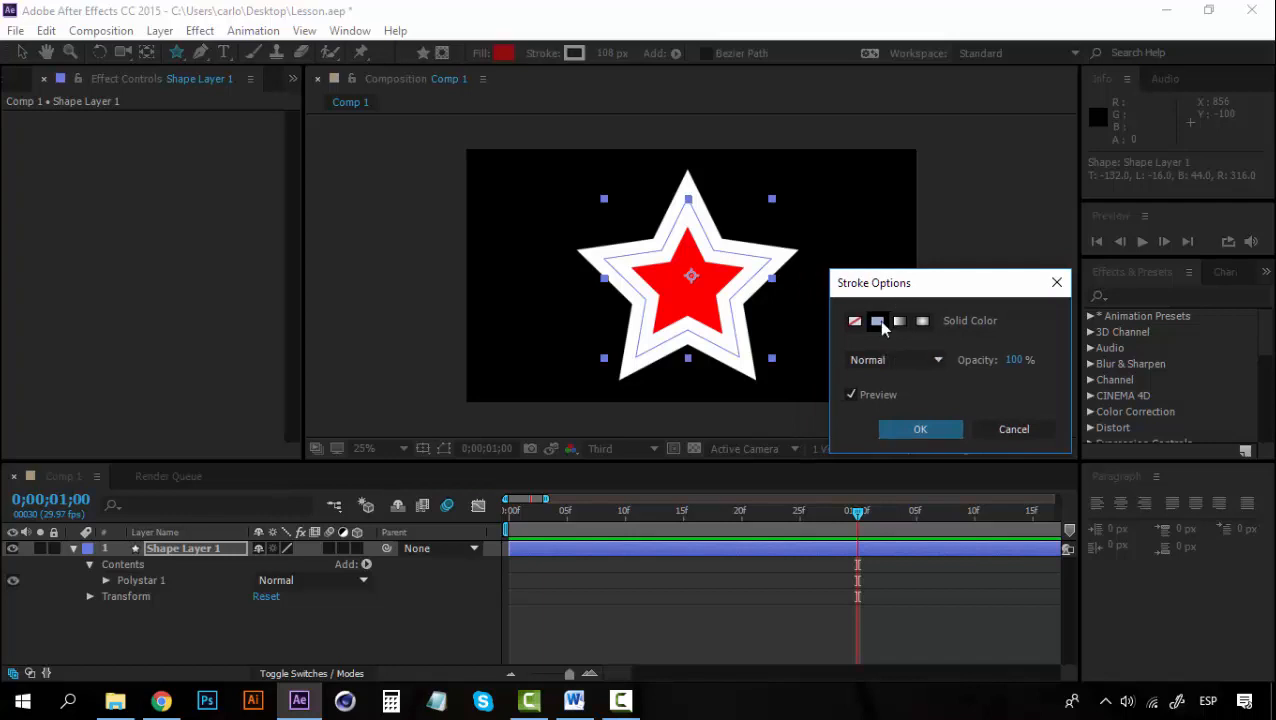
pyautogui.click(899, 321)
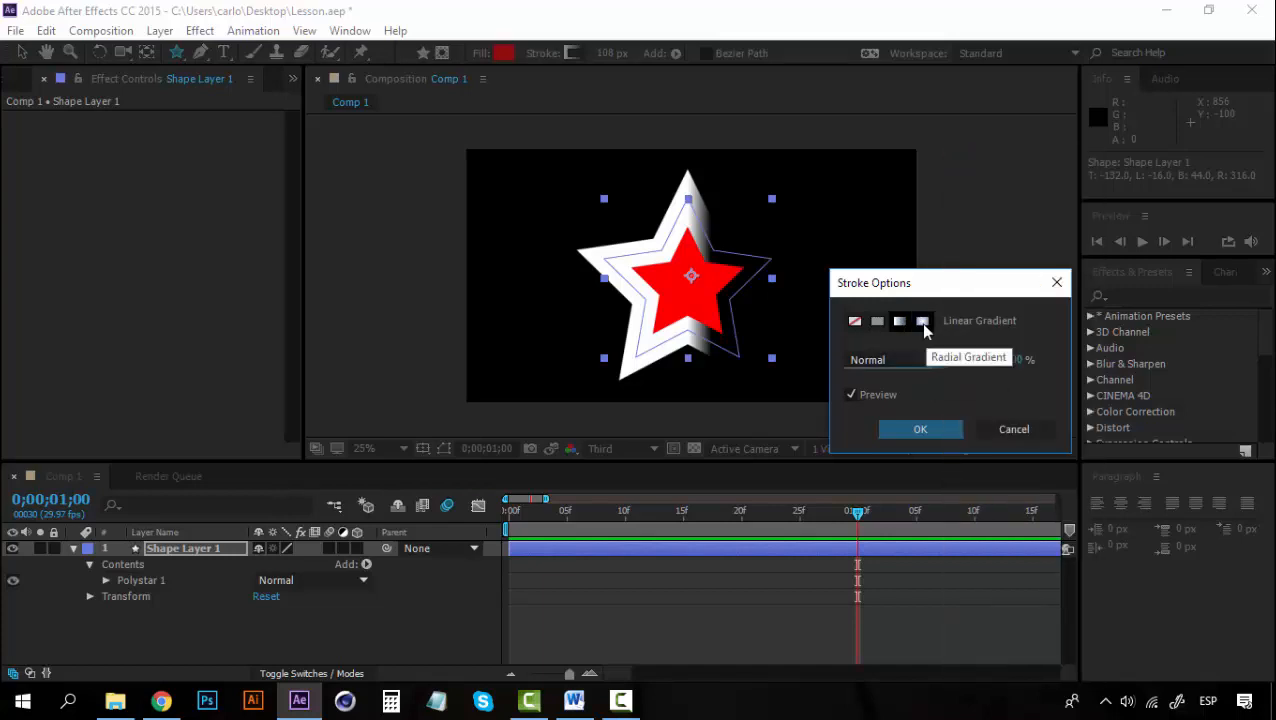
pyautogui.click(921, 322)
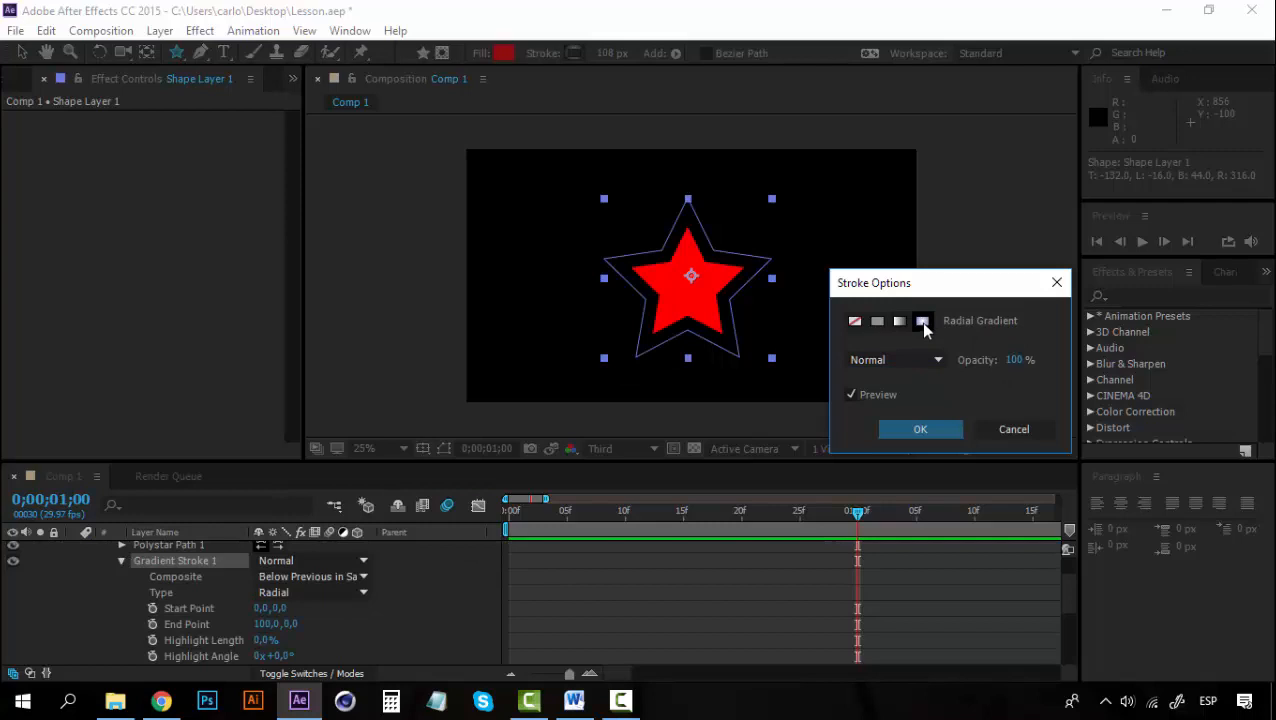
pyautogui.click(902, 323)
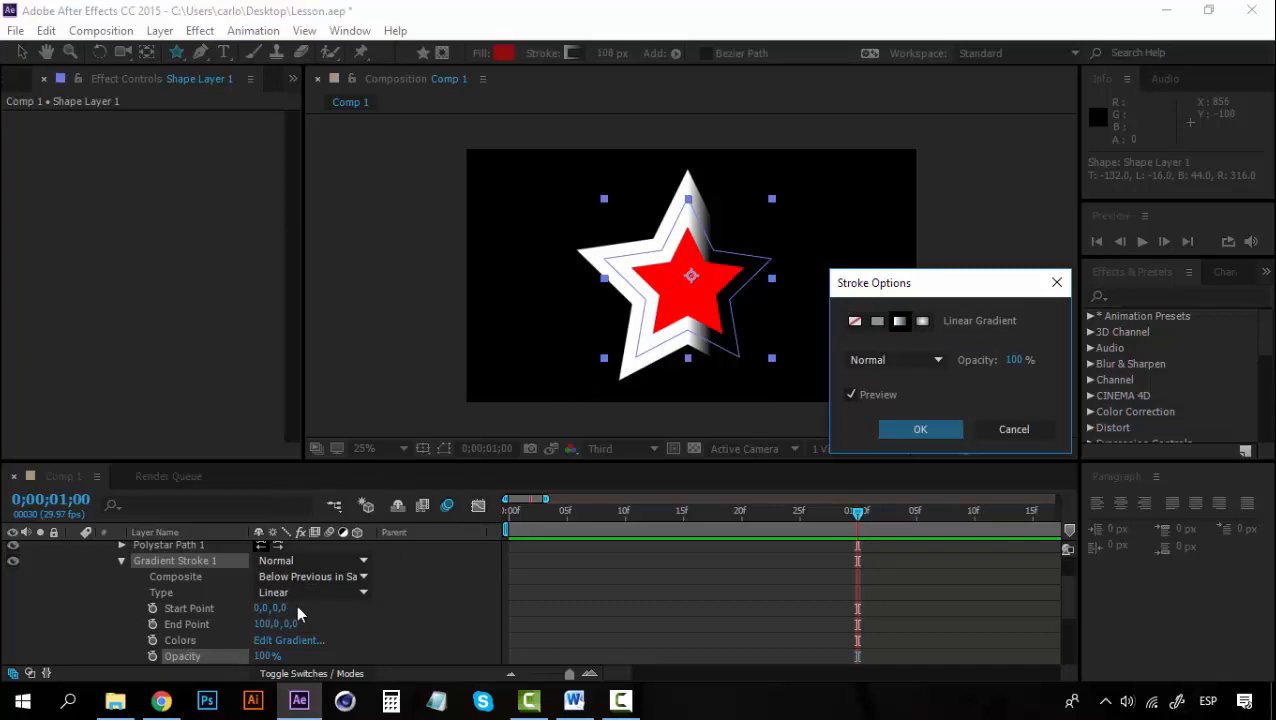
pyautogui.click(855, 321)
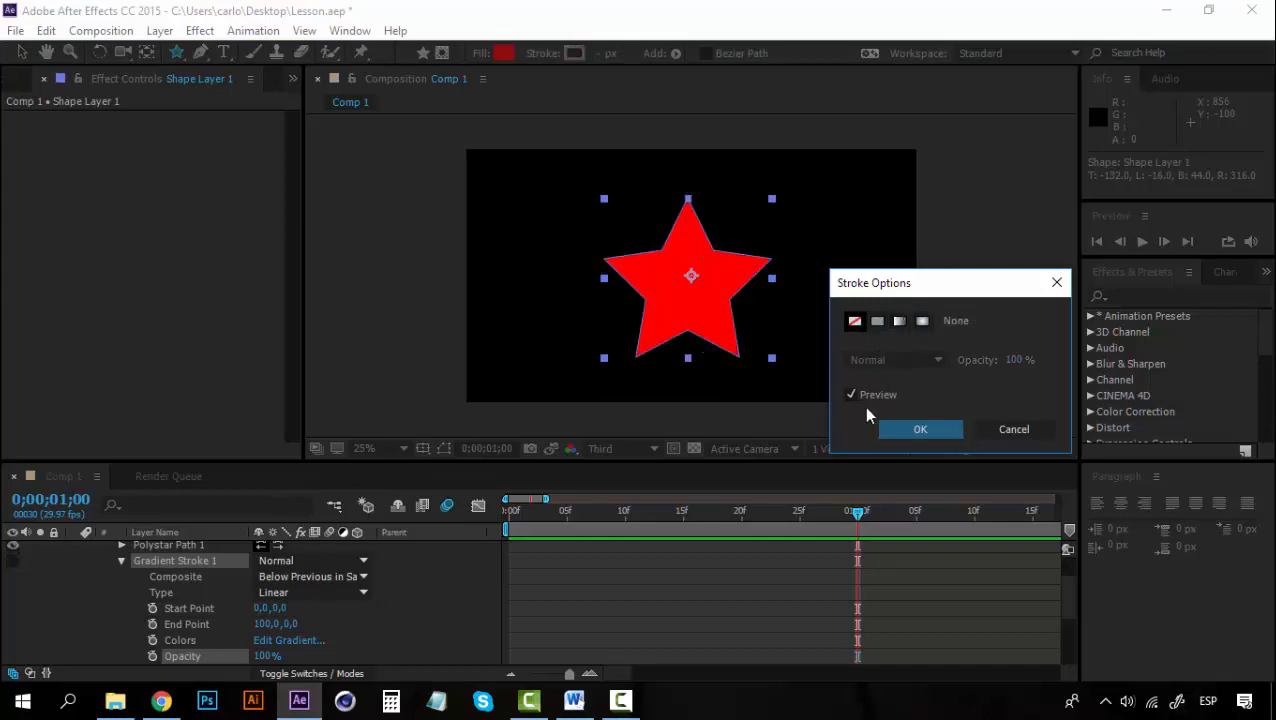
pyautogui.click(893, 430)
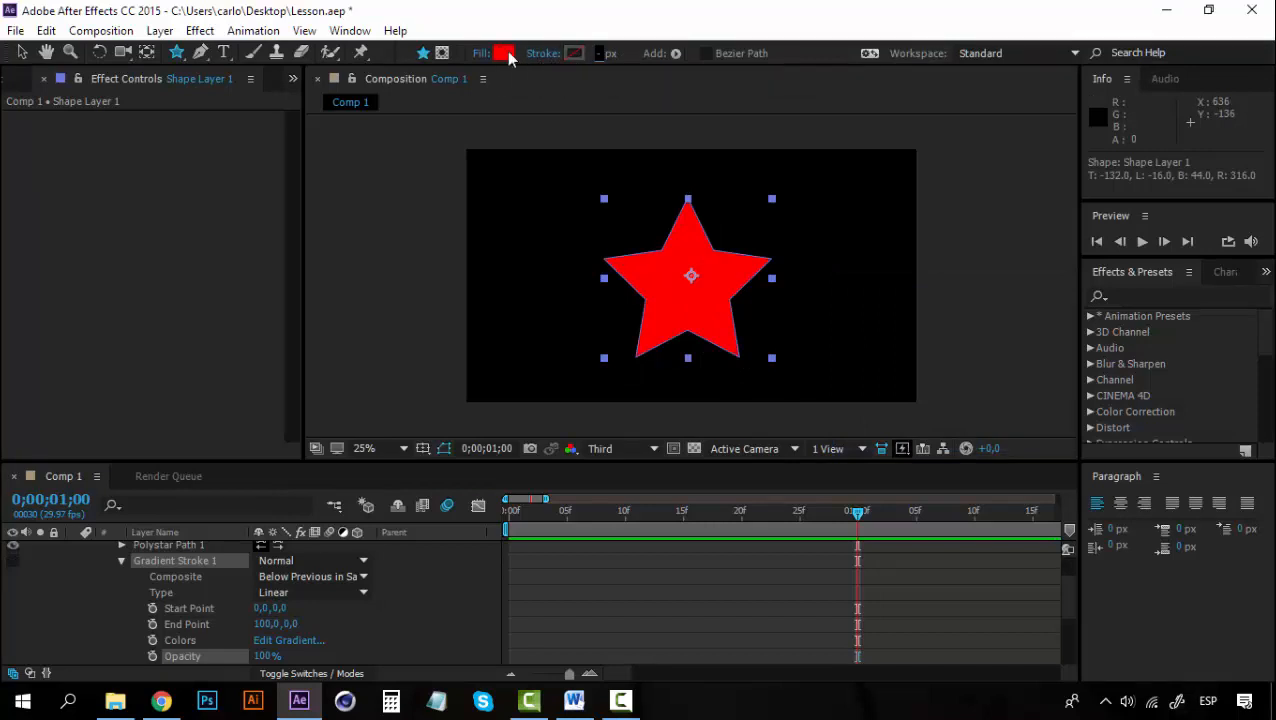
# - Change the star's fill colour to bright green, 4EFF00
pyautogui.click(505, 54)
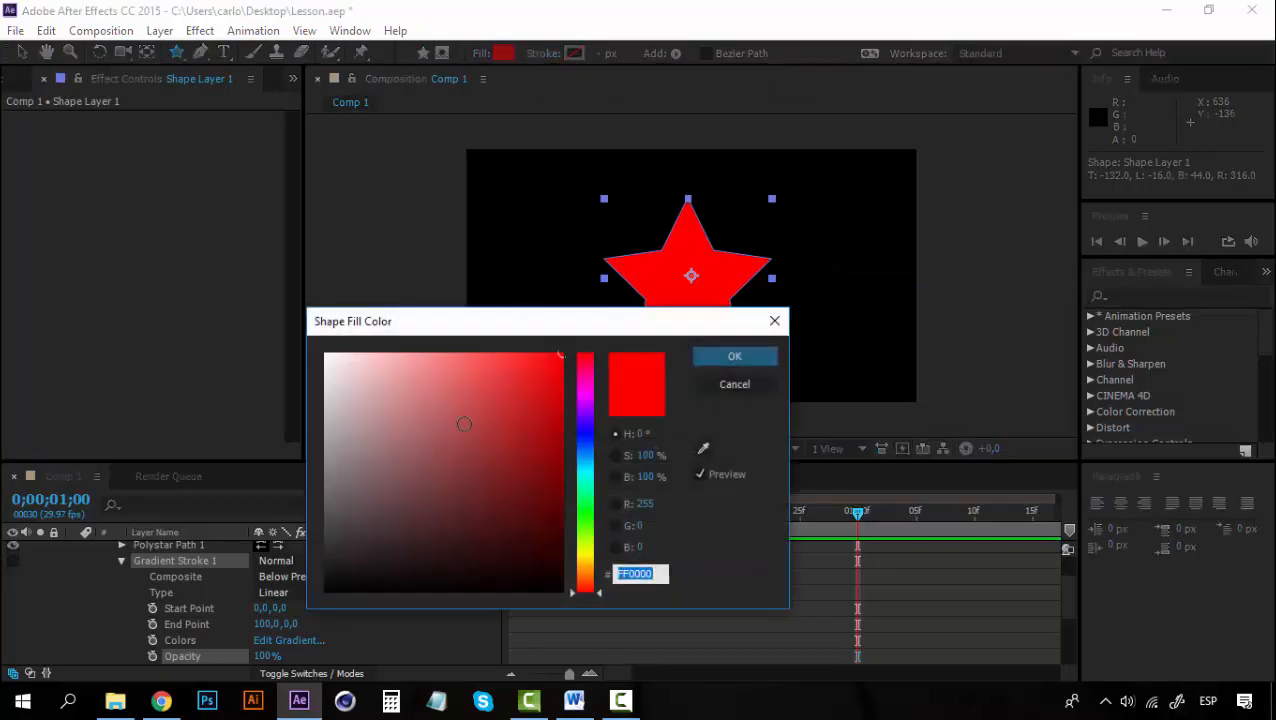
pyautogui.click(478, 437)
pyautogui.click(518, 419)
pyautogui.click(586, 525)
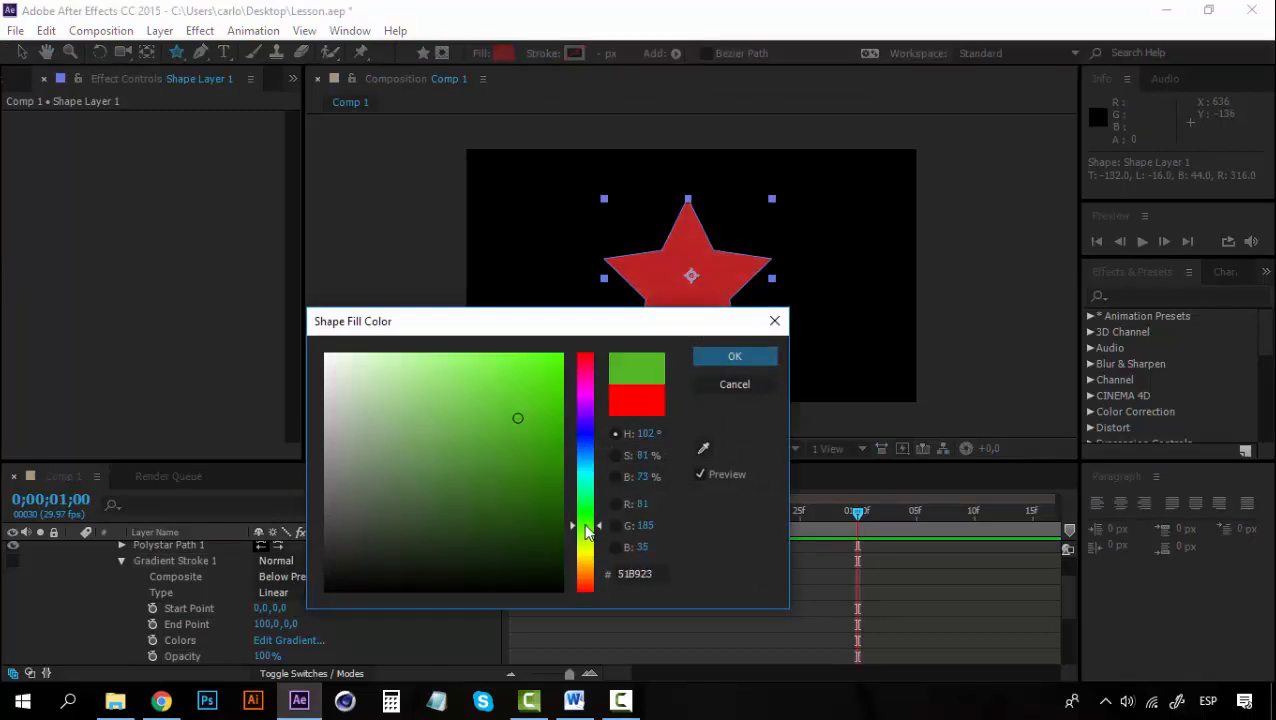
pyautogui.click(502, 494)
pyautogui.click(562, 354)
pyautogui.click(733, 357)
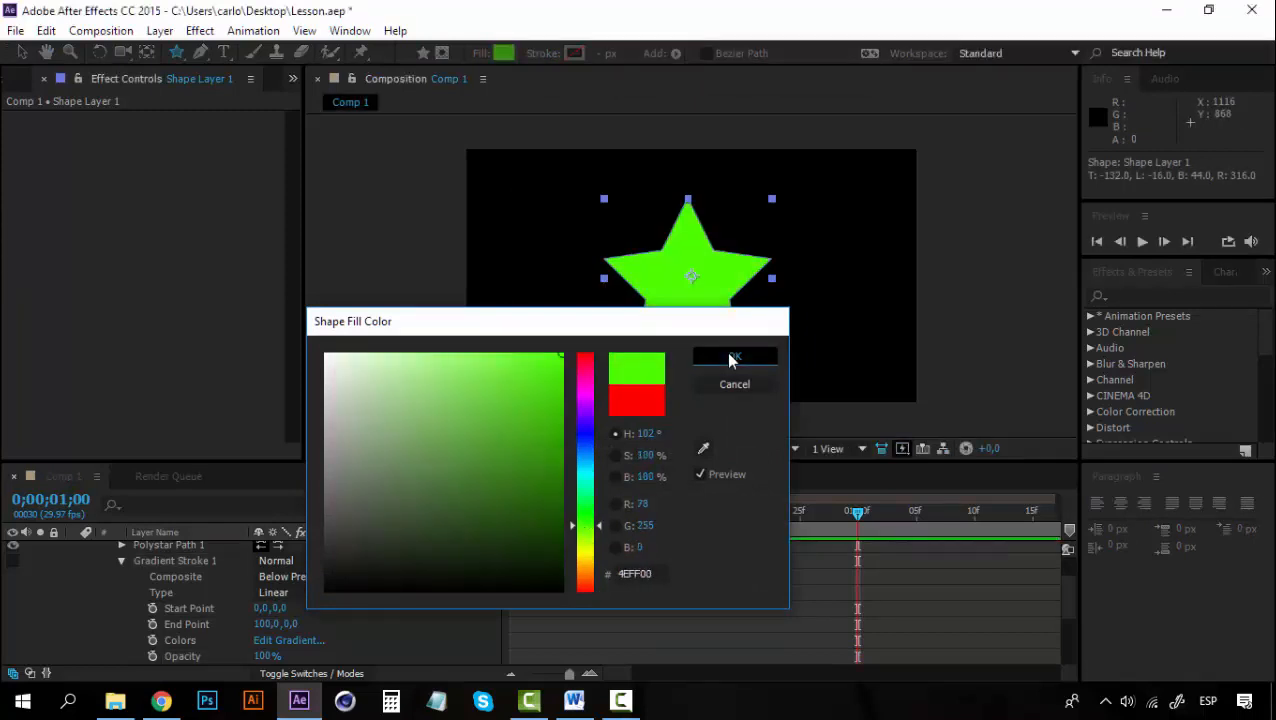
# - Give the star a solid red stroke, FF0000
pyautogui.click(573, 54)
pyautogui.click(562, 355)
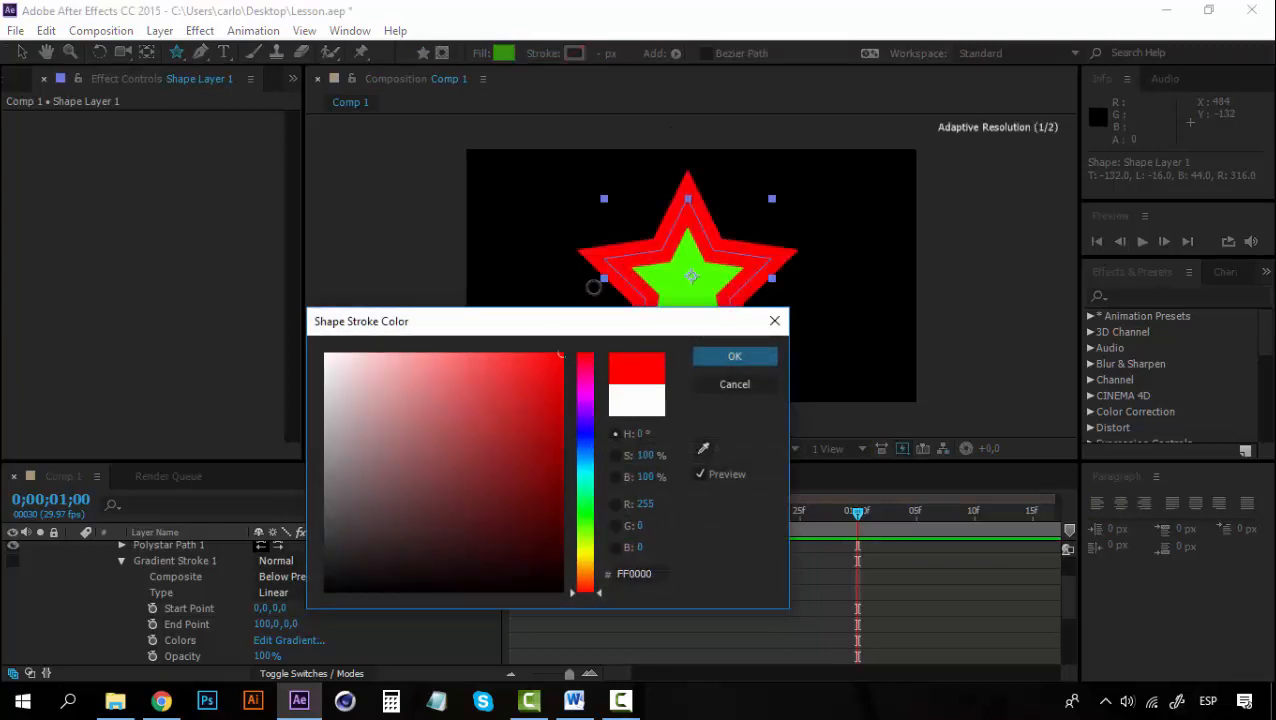
pyautogui.click(733, 357)
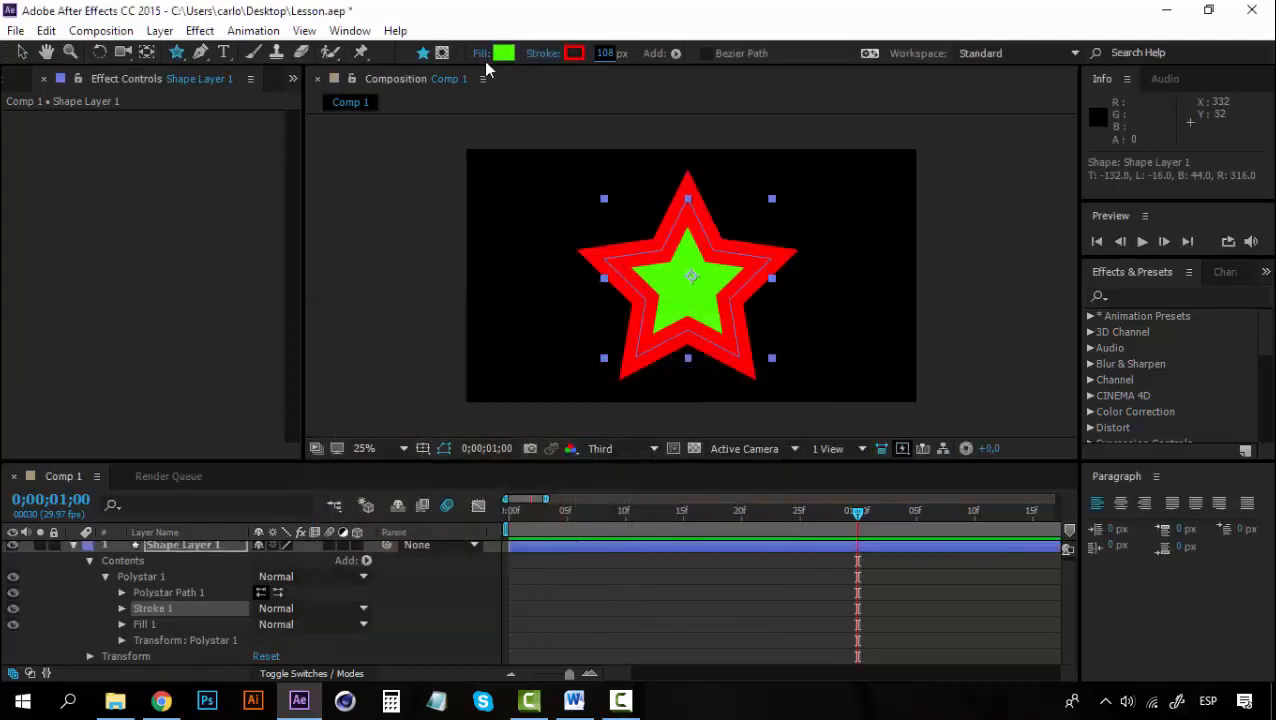
# - Try linear and radial gradients on the star's fill, and set the fill type to None
pyautogui.click(481, 57)
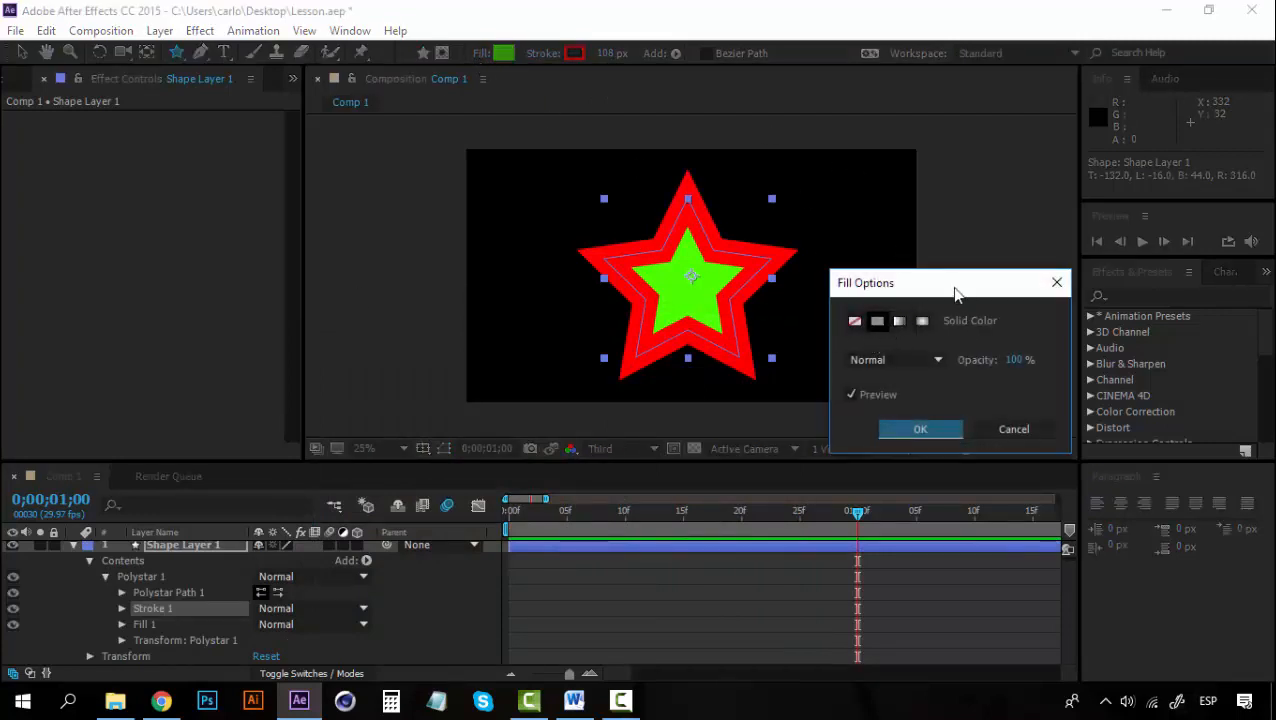
pyautogui.moveTo(954, 287); pyautogui.dragTo(988, 292)
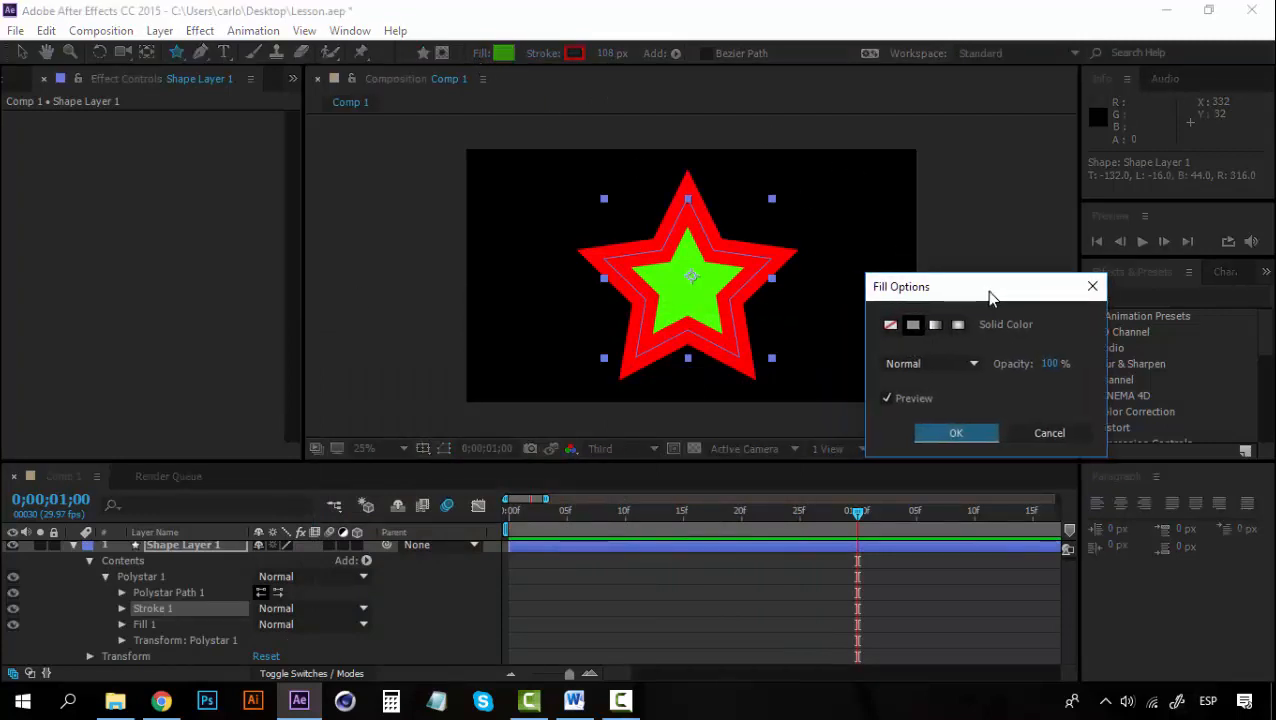
pyautogui.click(936, 326)
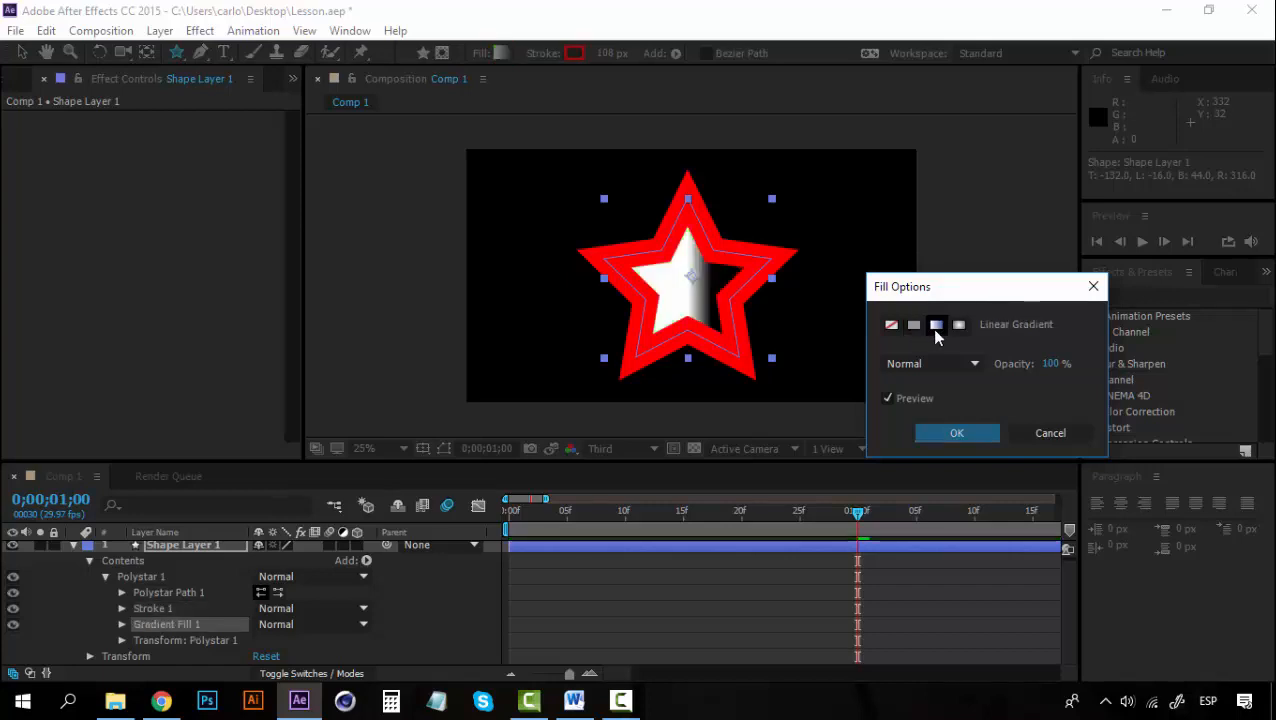
pyautogui.click(959, 326)
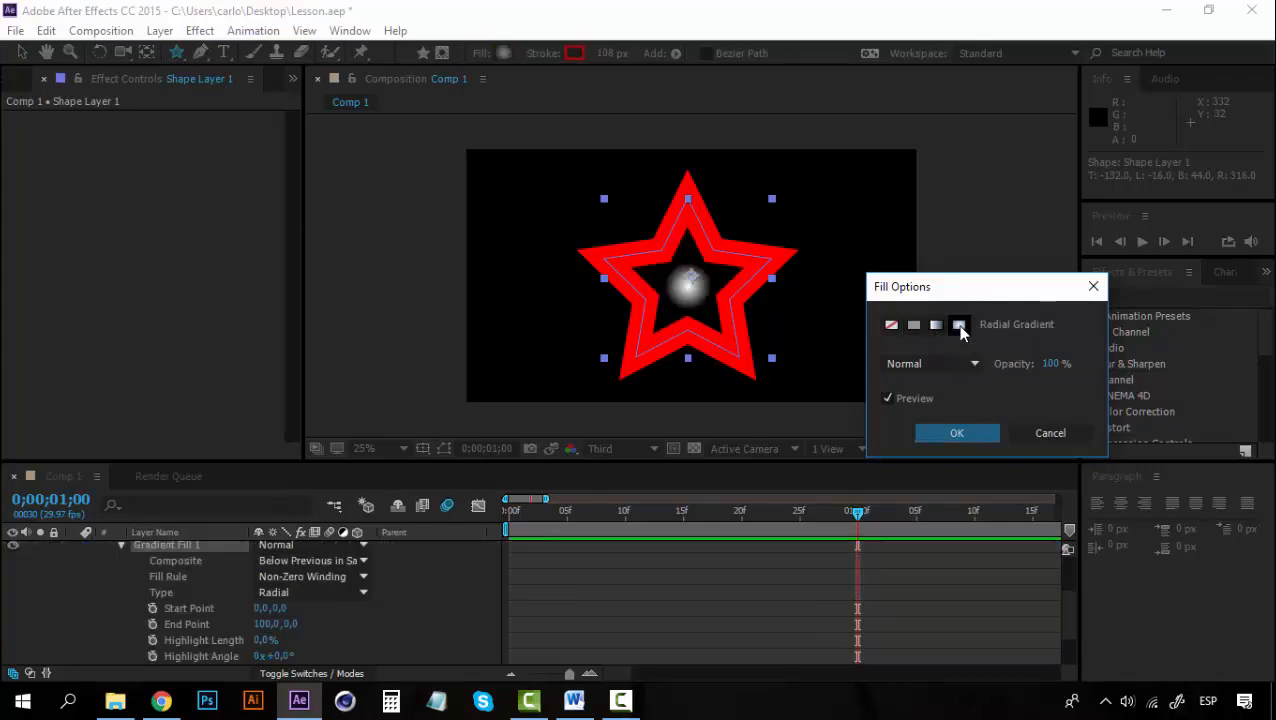
pyautogui.click(891, 325)
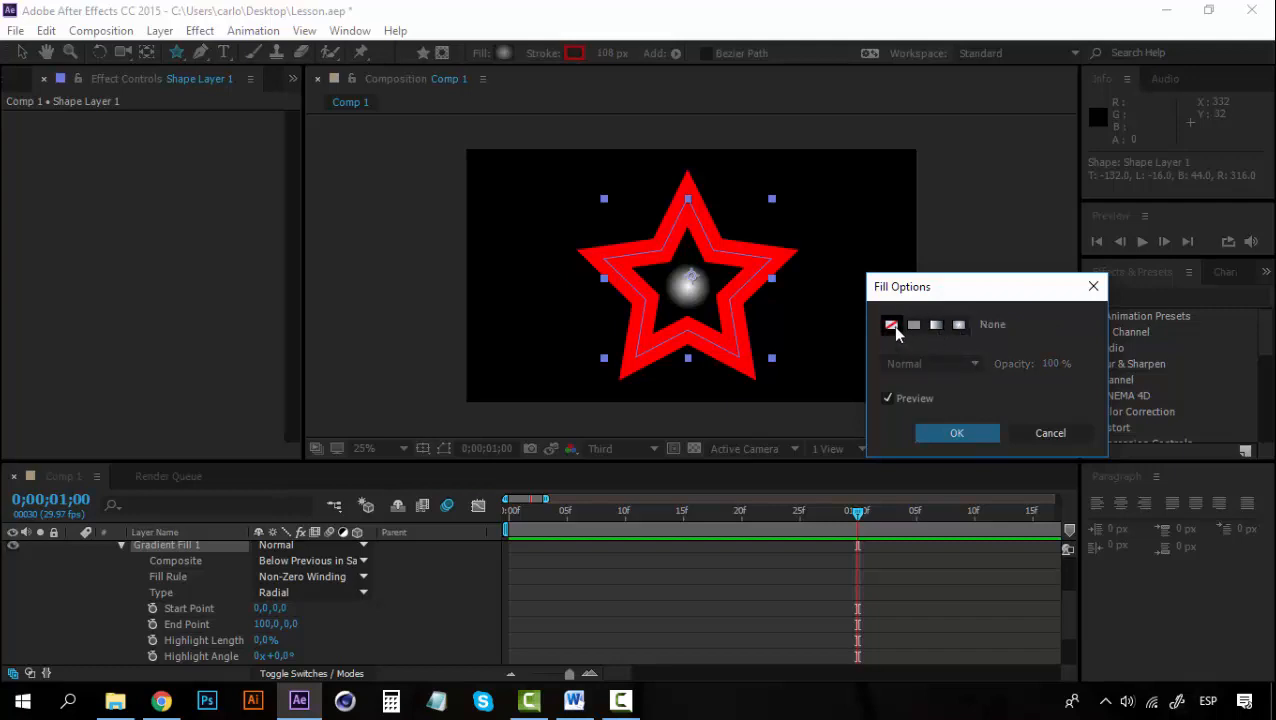
pyautogui.click(948, 436)
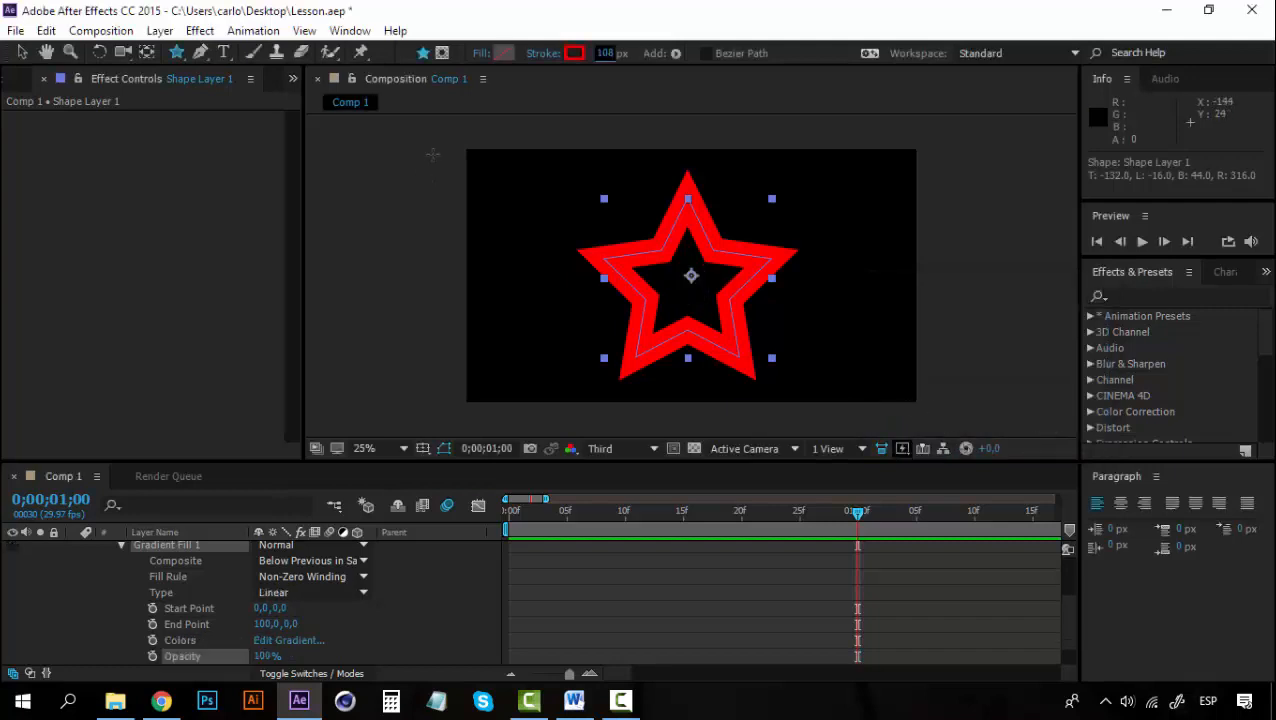
# - Restore the star's solid 4EFF00 fill and reduce its stroke width to 38 px
pyautogui.click(506, 52)
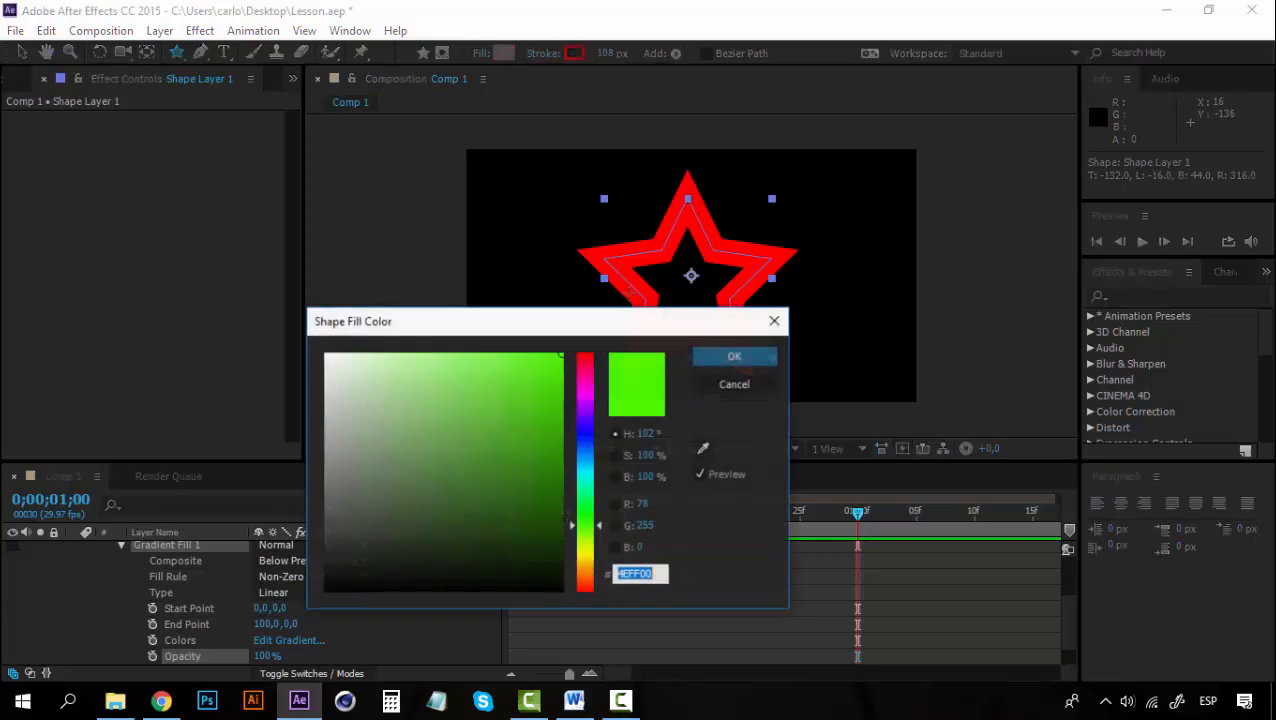
pyautogui.click(735, 356)
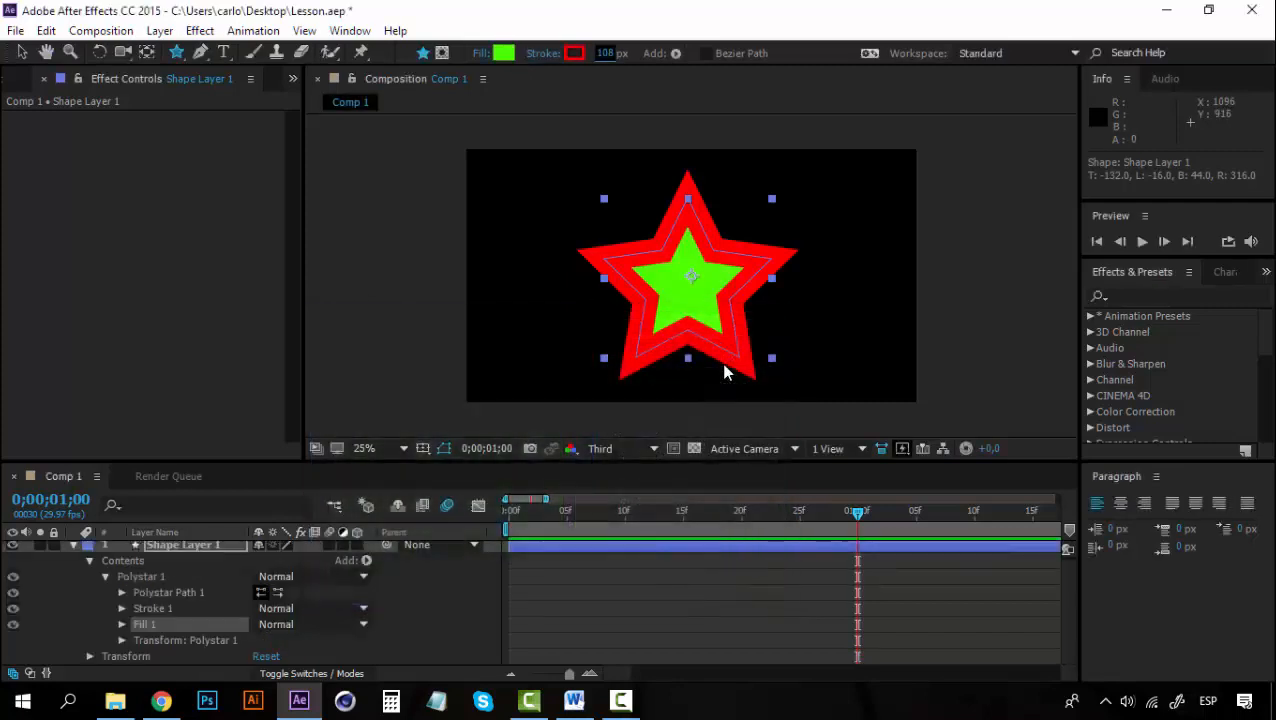
pyautogui.click(22, 52)
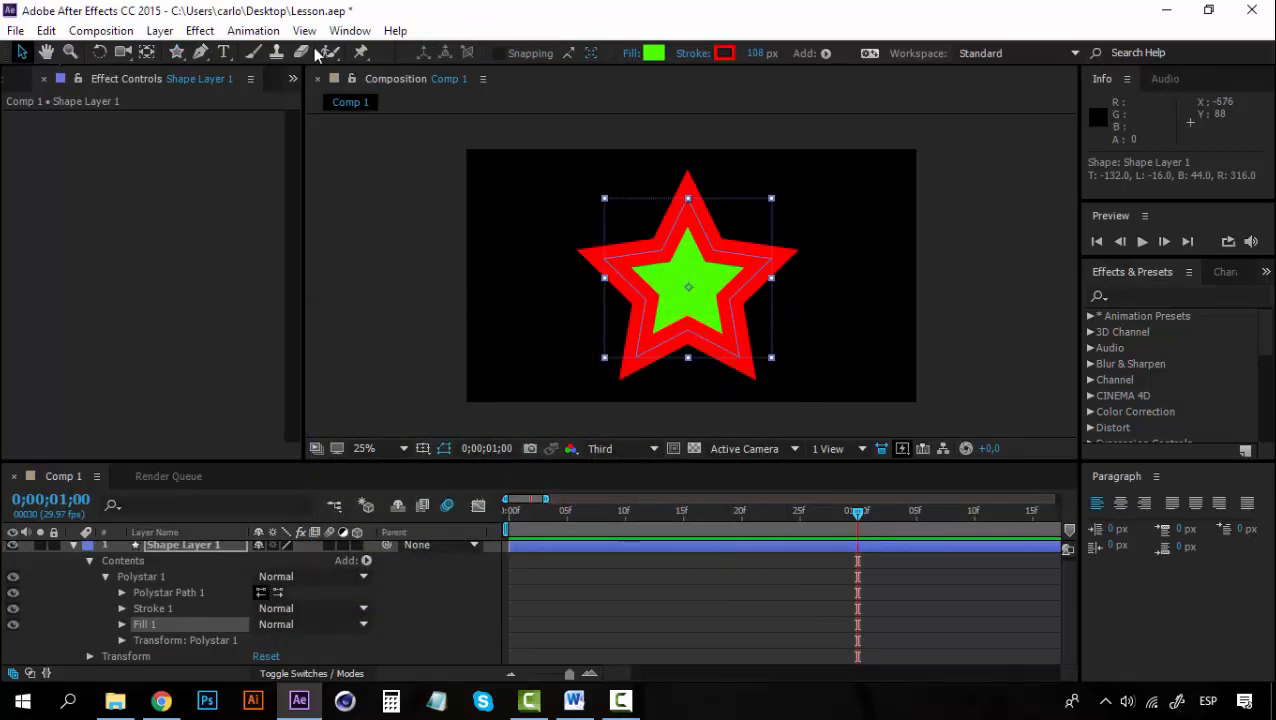
pyautogui.moveTo(755, 53); pyautogui.dragTo(702, 57)
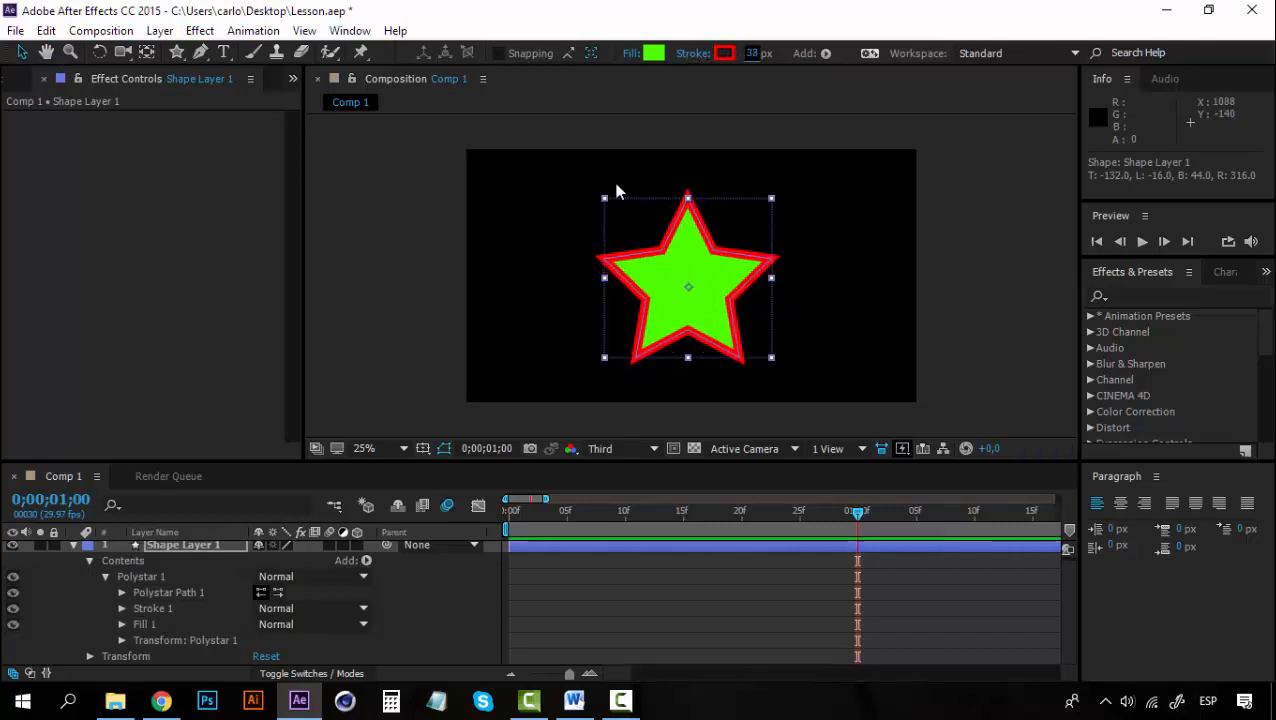
# - In the star layer's own Transform properties, set Position to 960, 510 and Scale to 115%, undoing the last extra value change
pyautogui.click(74, 547)
pyautogui.click(201, 548)
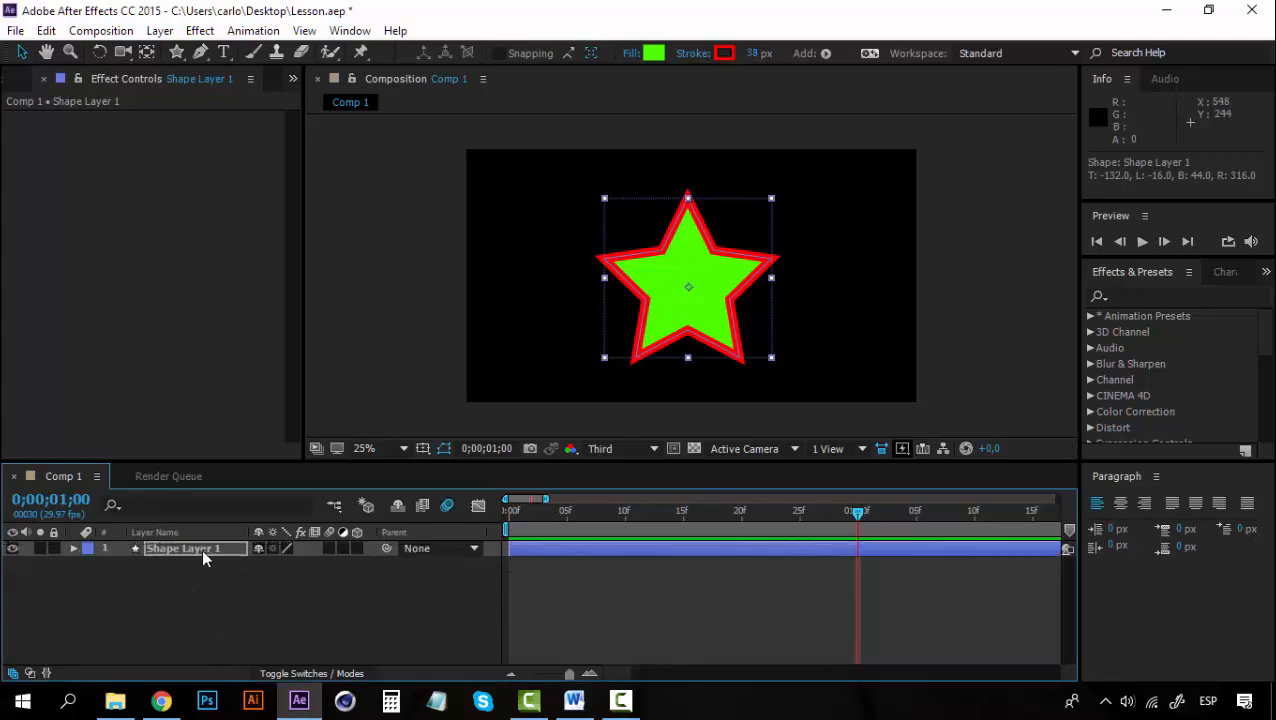
pyautogui.click(76, 548)
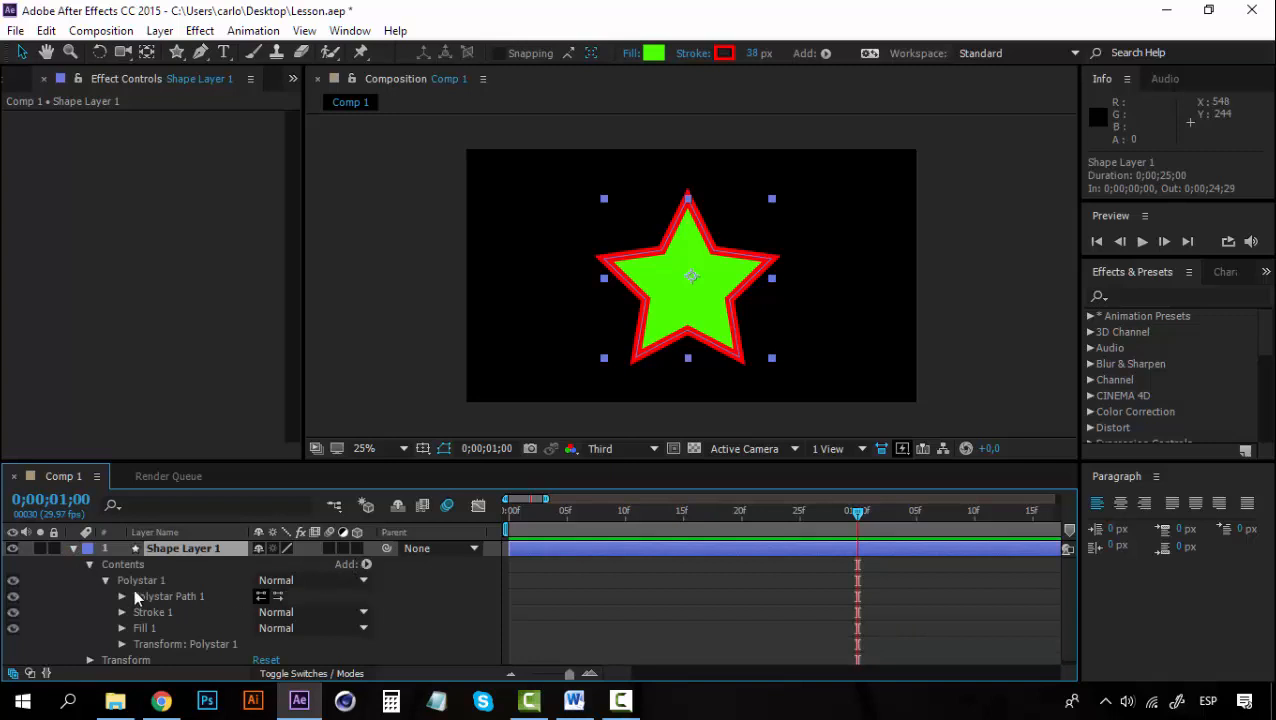
pyautogui.click(106, 581)
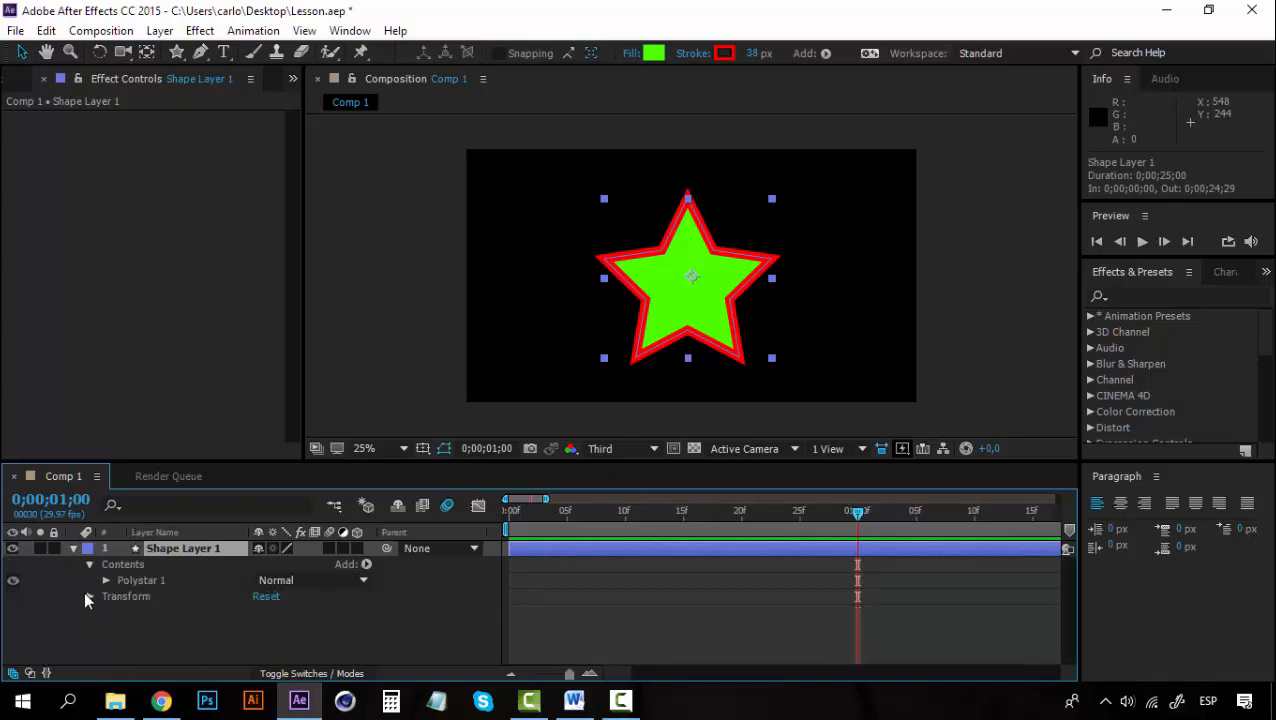
pyautogui.click(138, 598)
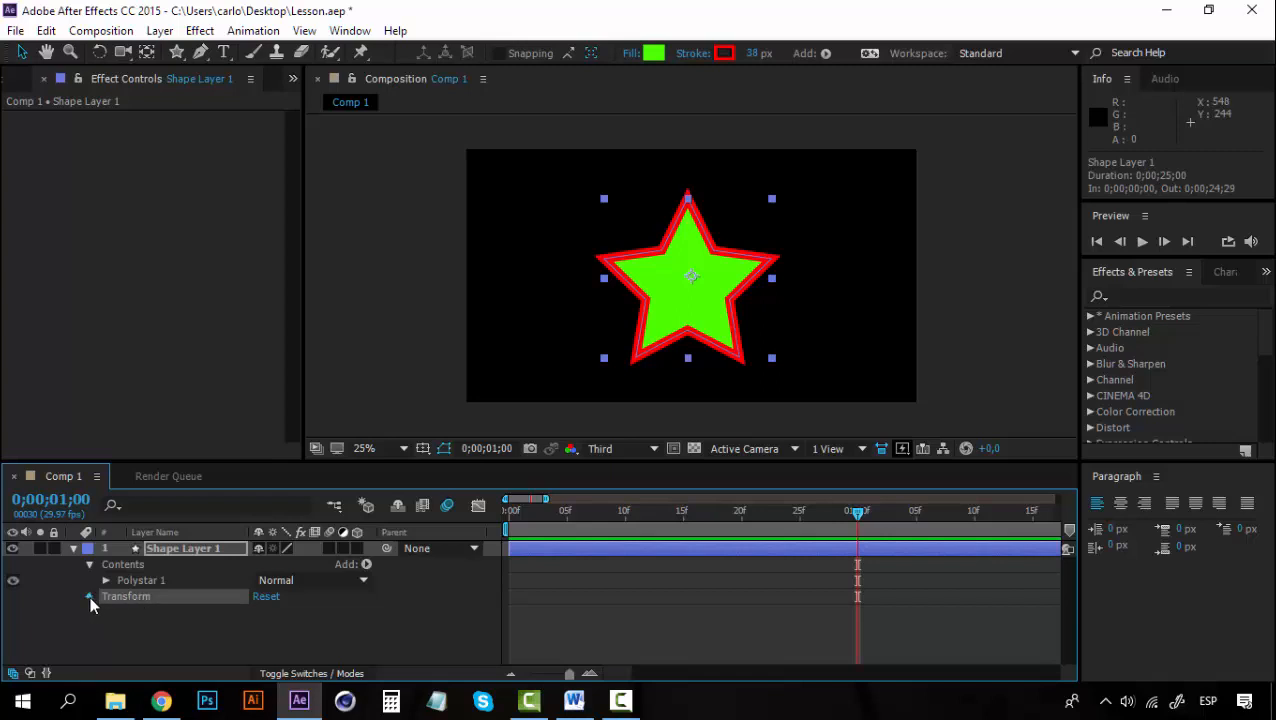
pyautogui.click(89, 598)
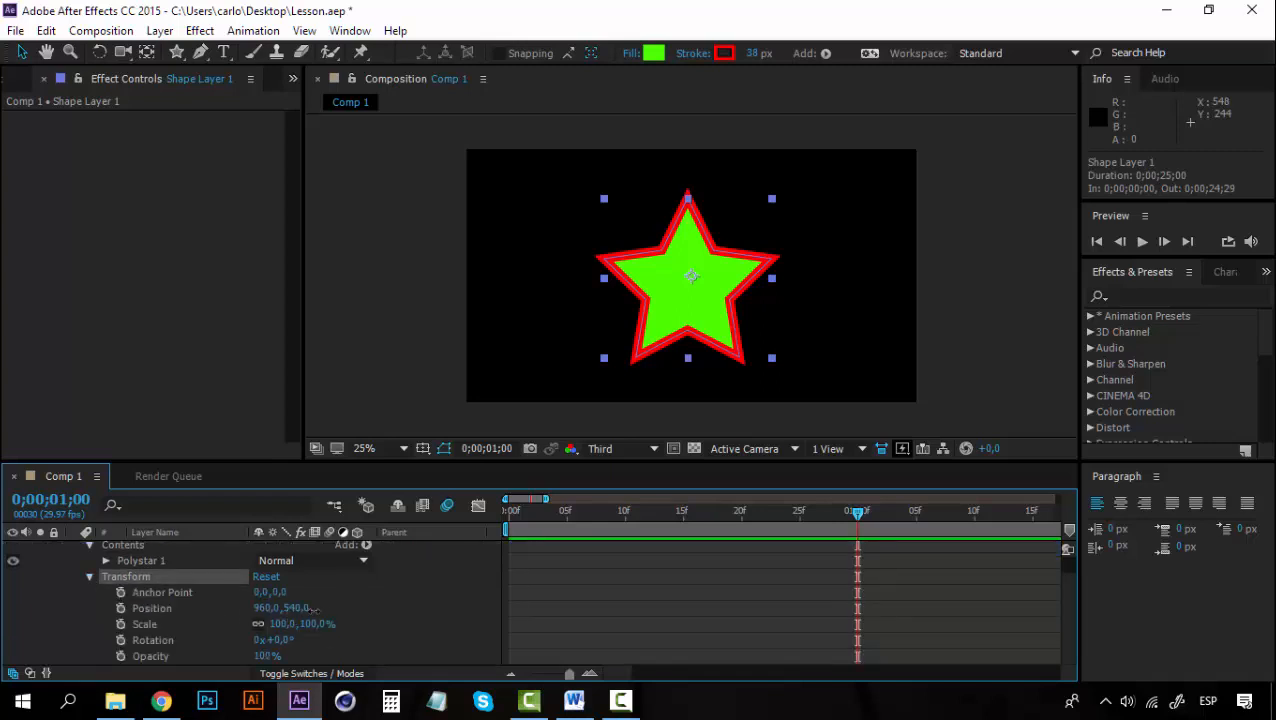
pyautogui.moveTo(313, 608); pyautogui.dragTo(267, 650)
pyautogui.hotkey('ctrl', 'z')
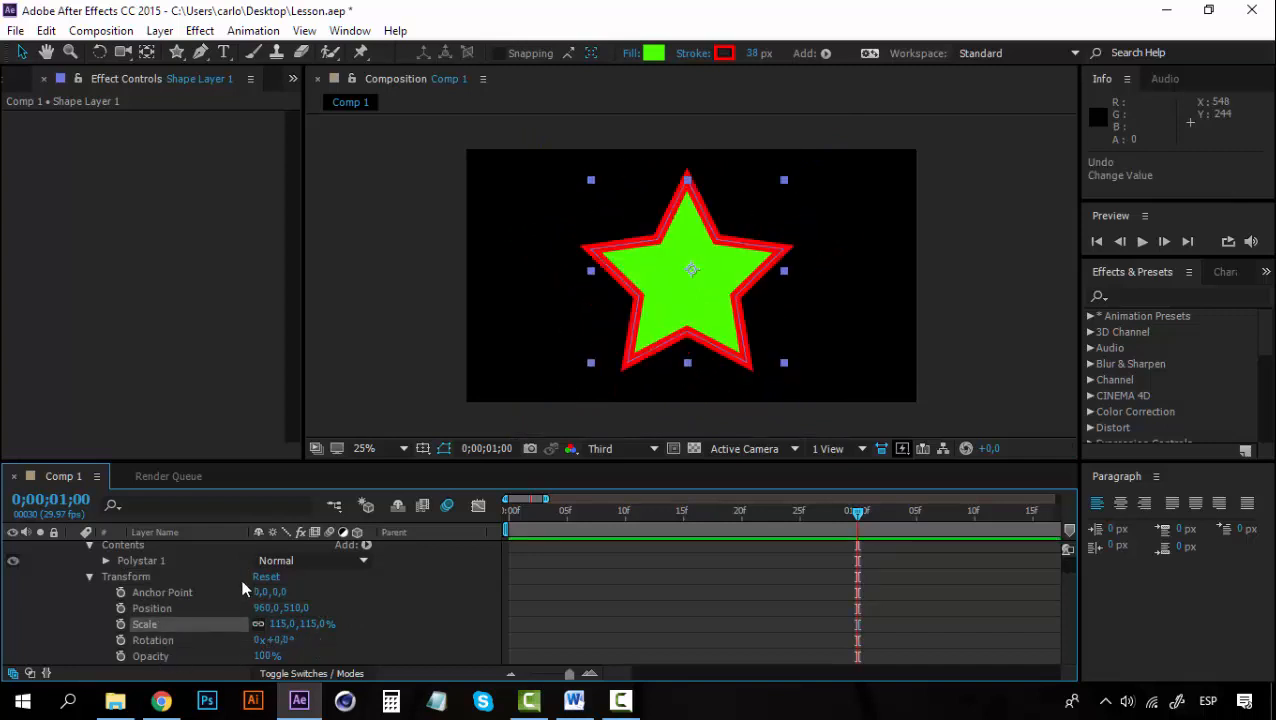
pyautogui.click(89, 576)
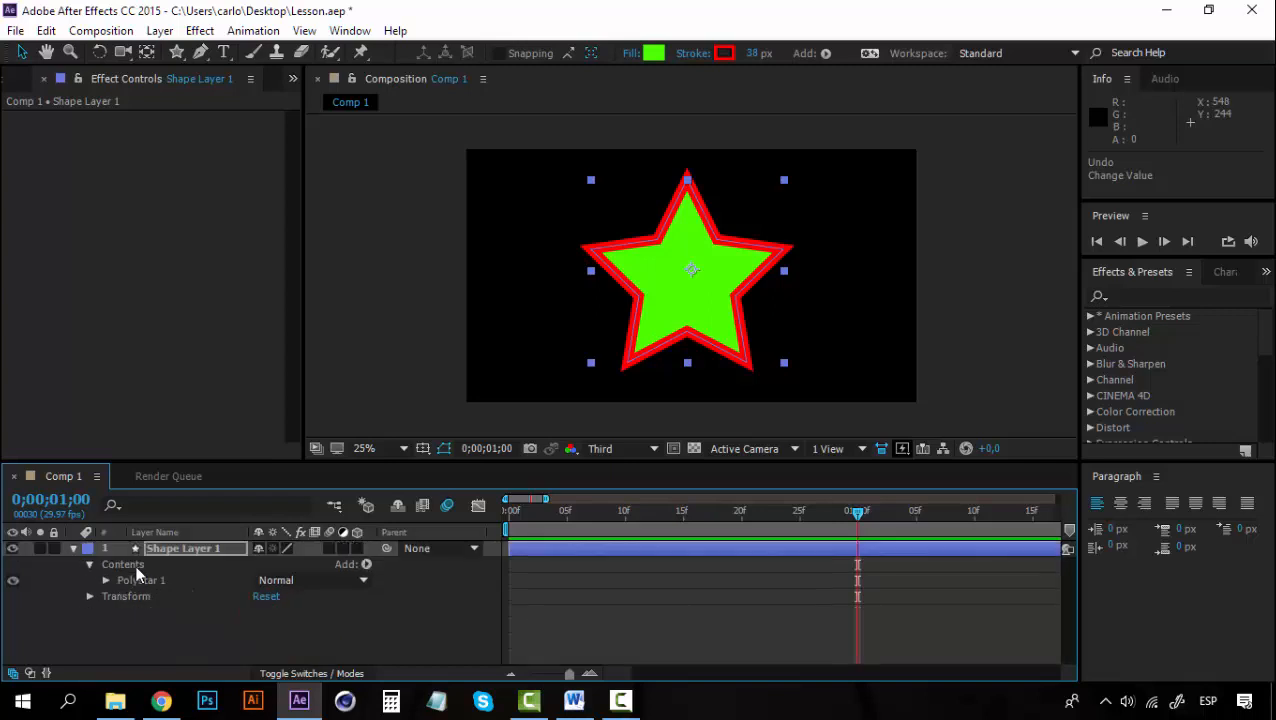
# - Look through the blending modes available for the Polystar 1 group and expand its path, stroke, fill and transform entries
pyautogui.click(139, 580)
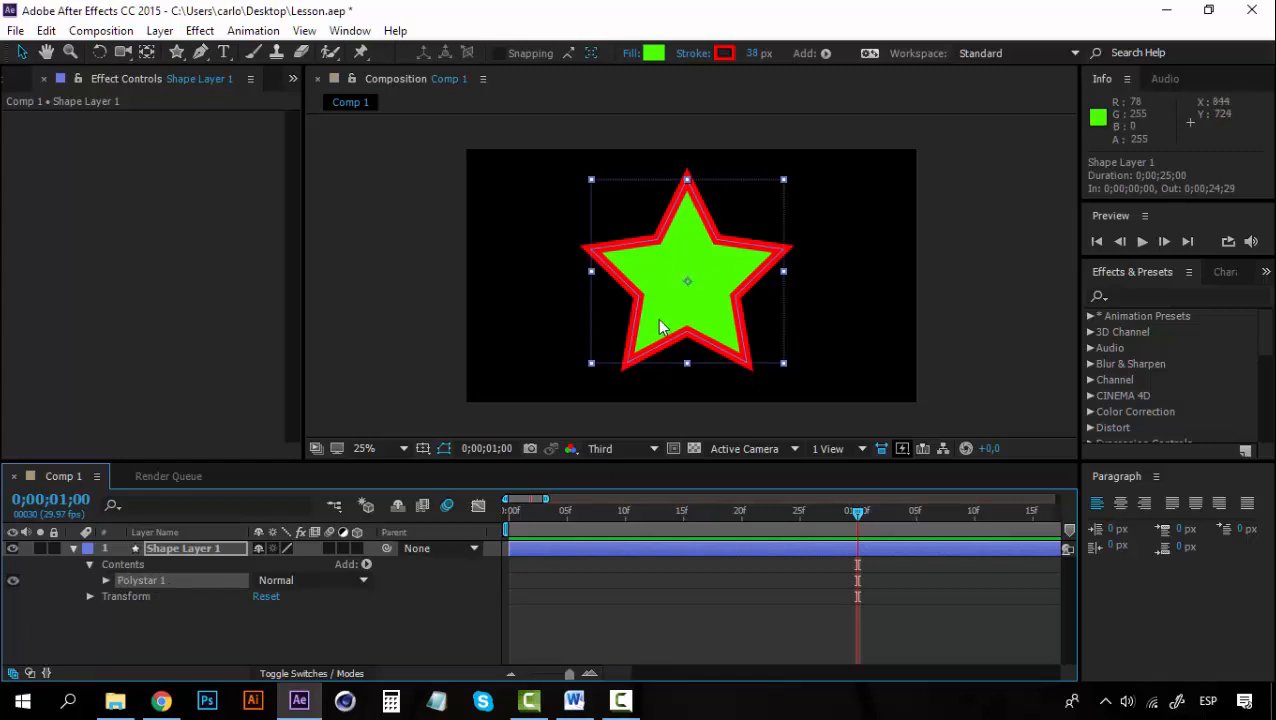
pyautogui.click(310, 580)
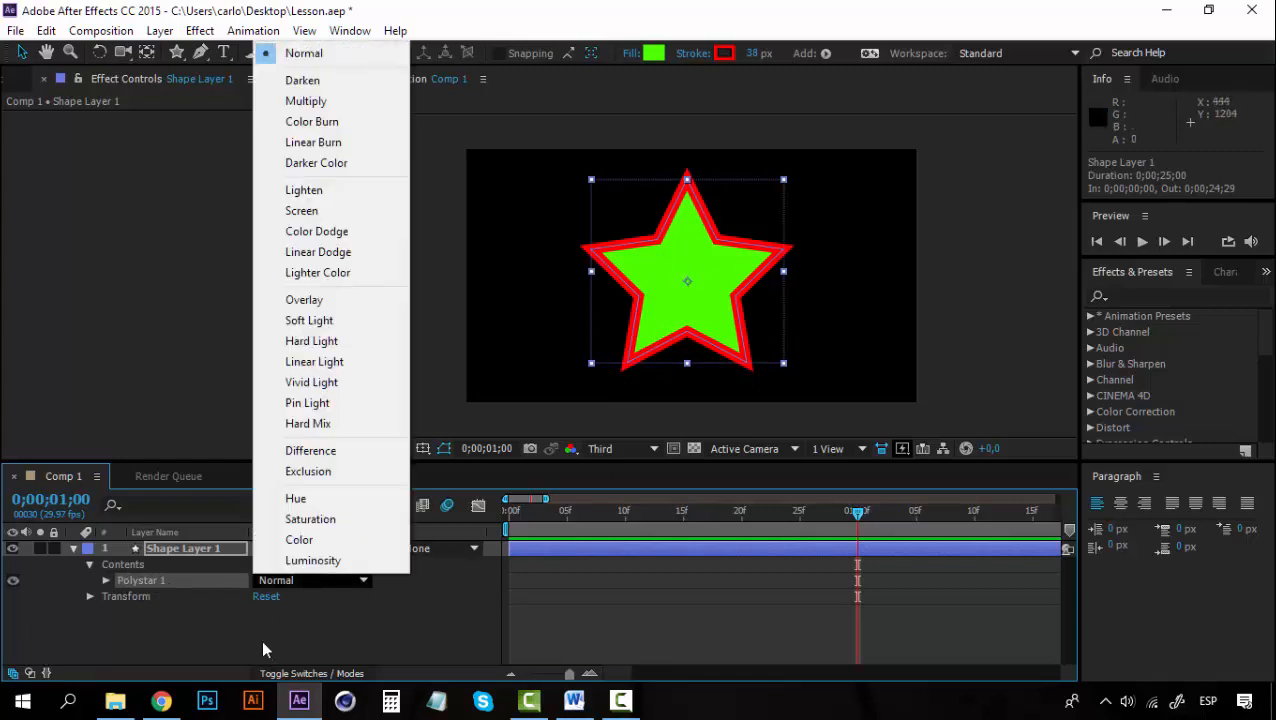
pyautogui.click(263, 650)
pyautogui.click(106, 580)
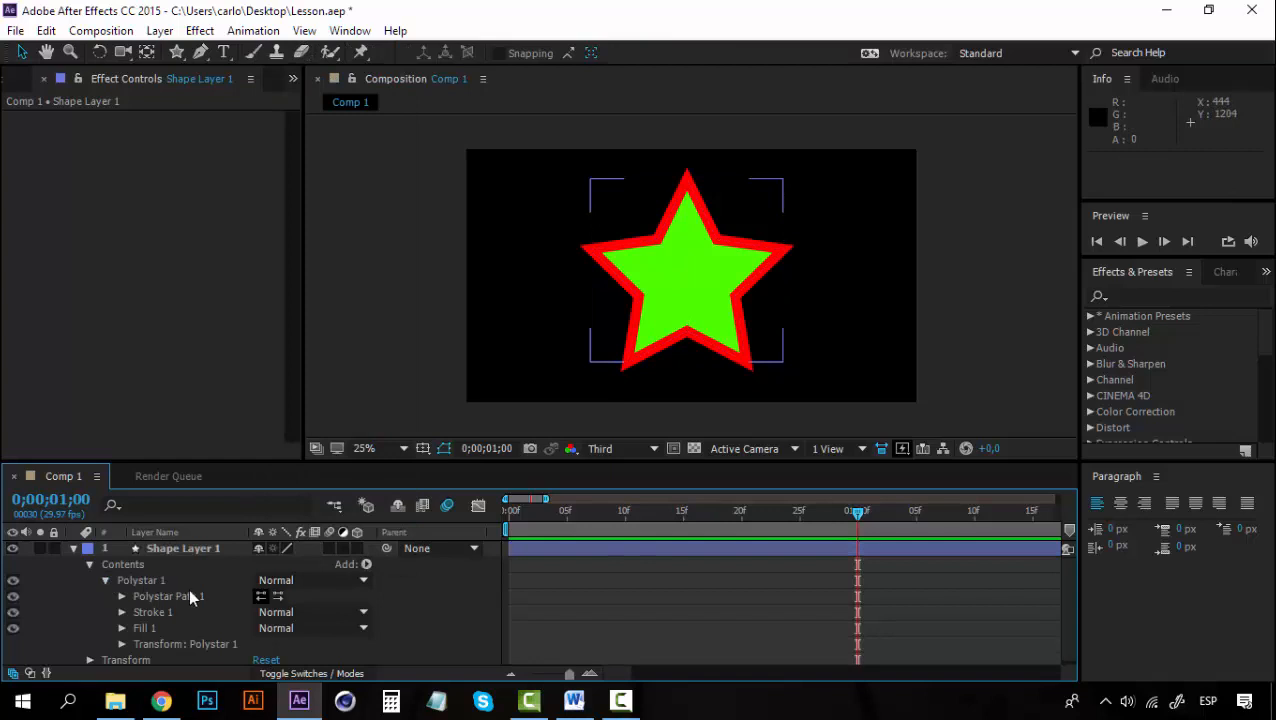
# - On Polystar 1's Stroke 1, sample the current-time display's blue as the stroke color and set the stroke width to 41
pyautogui.click(139, 579)
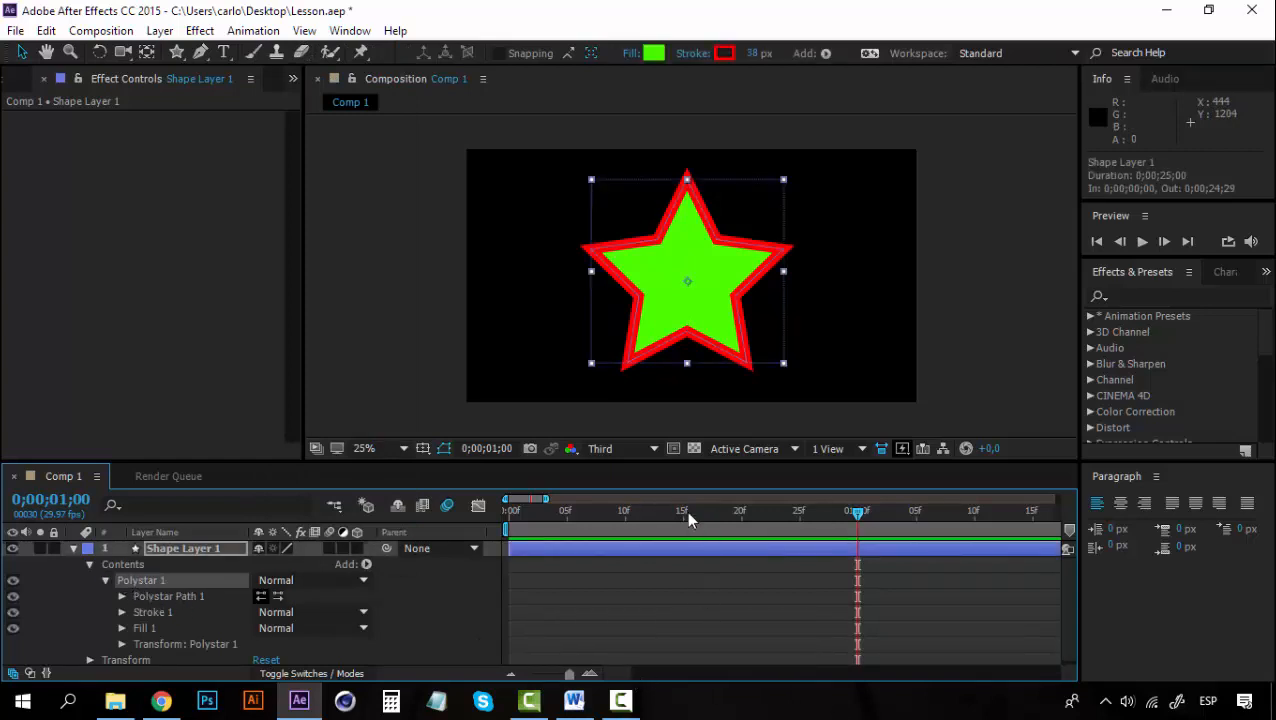
pyautogui.click(554, 507)
pyautogui.click(121, 613)
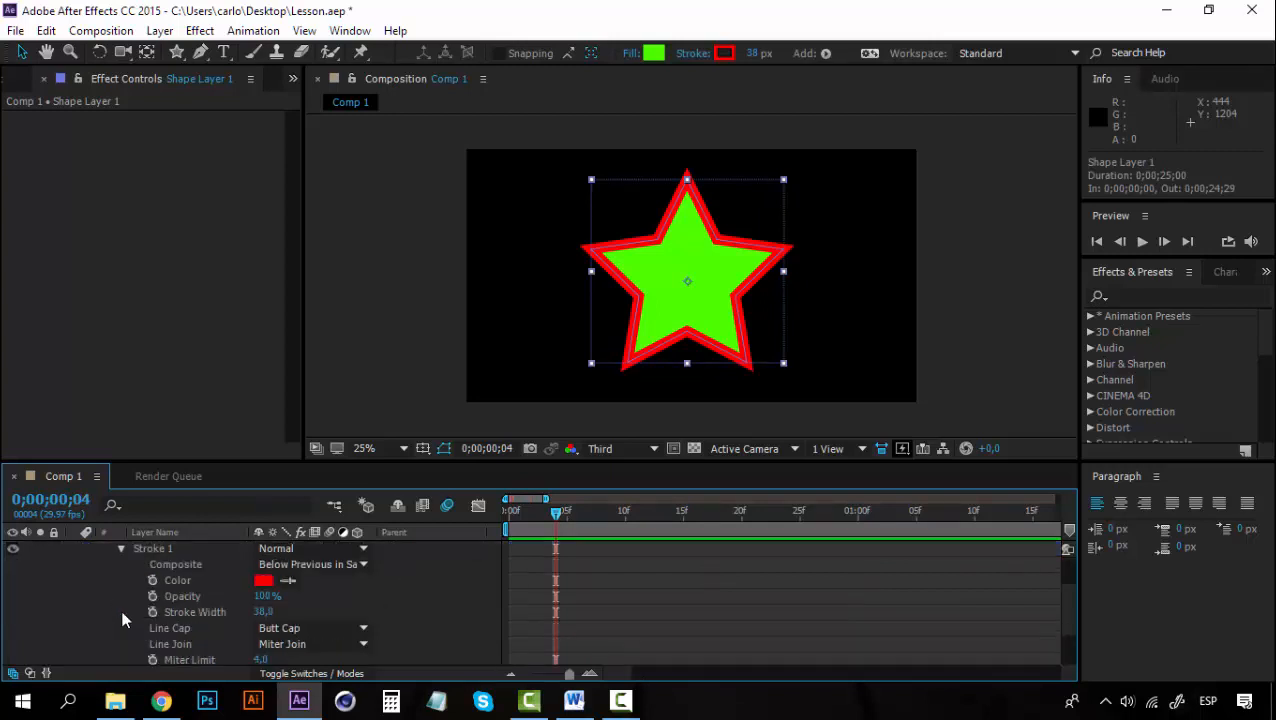
pyautogui.click(122, 548)
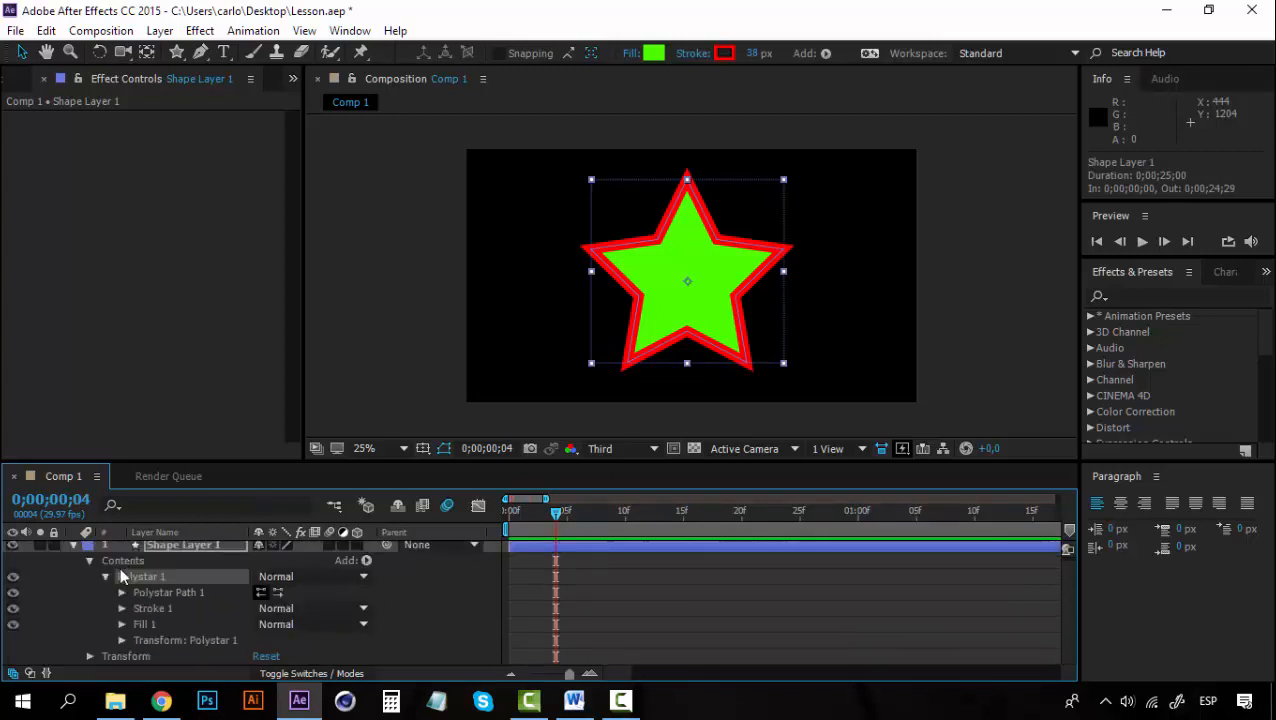
pyautogui.click(121, 609)
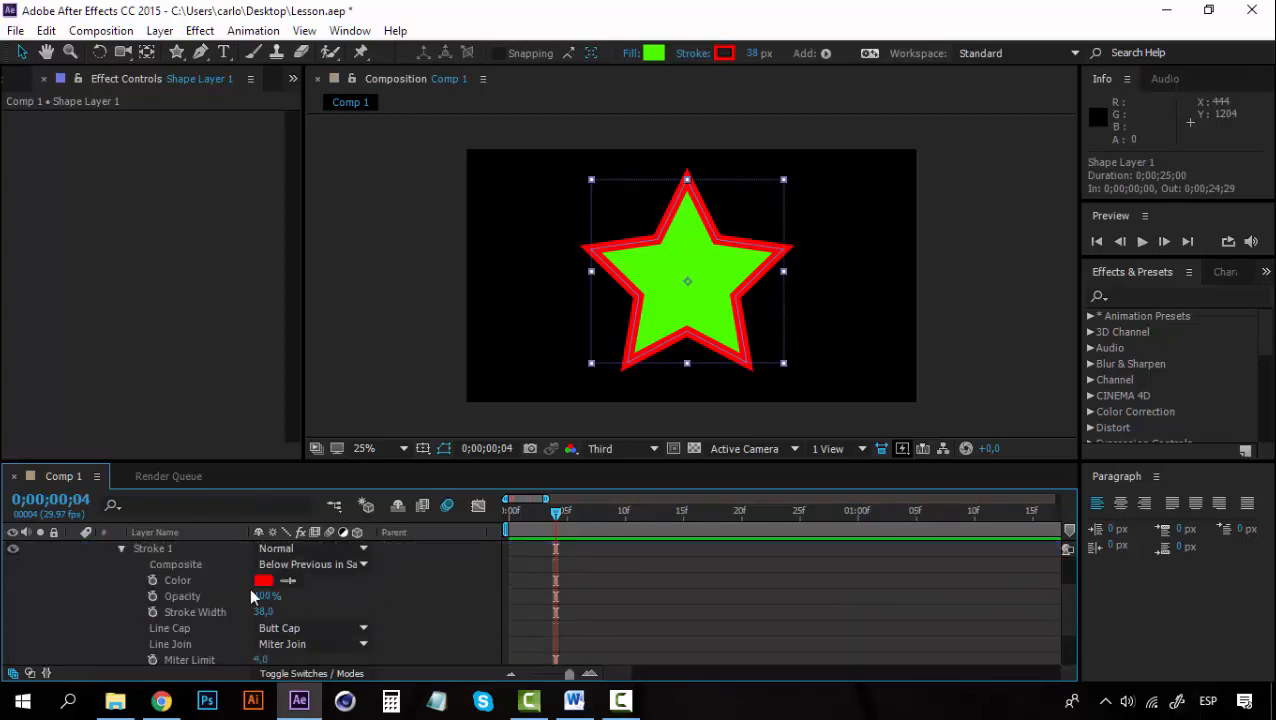
pyautogui.click(287, 585)
pyautogui.click(86, 496)
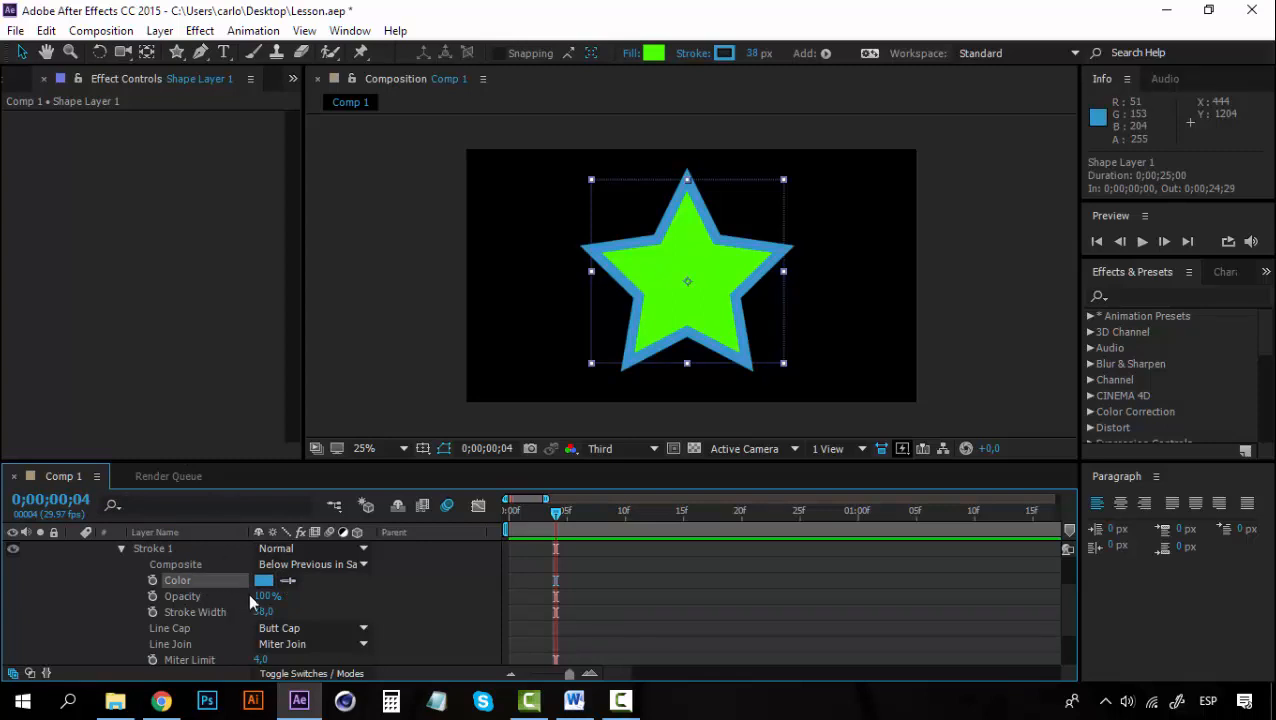
pyautogui.moveTo(262, 596)
pyautogui.mouseDown()
pyautogui.moveTo(232, 596)
pyautogui.moveTo(292, 592)
pyautogui.moveTo(267, 612)
pyautogui.mouseUp()
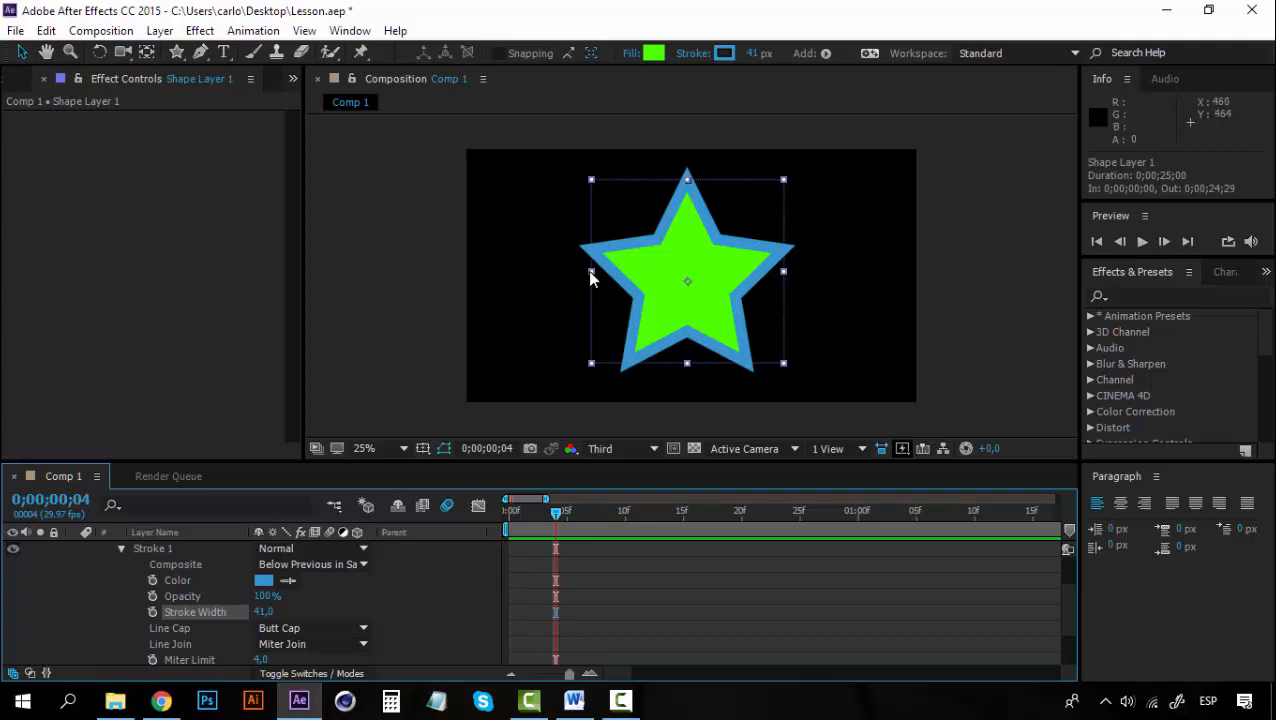
# - Try Round Join and Bevel Join on the star's stroke, and return it to Miter Join
pyautogui.click(360, 645)
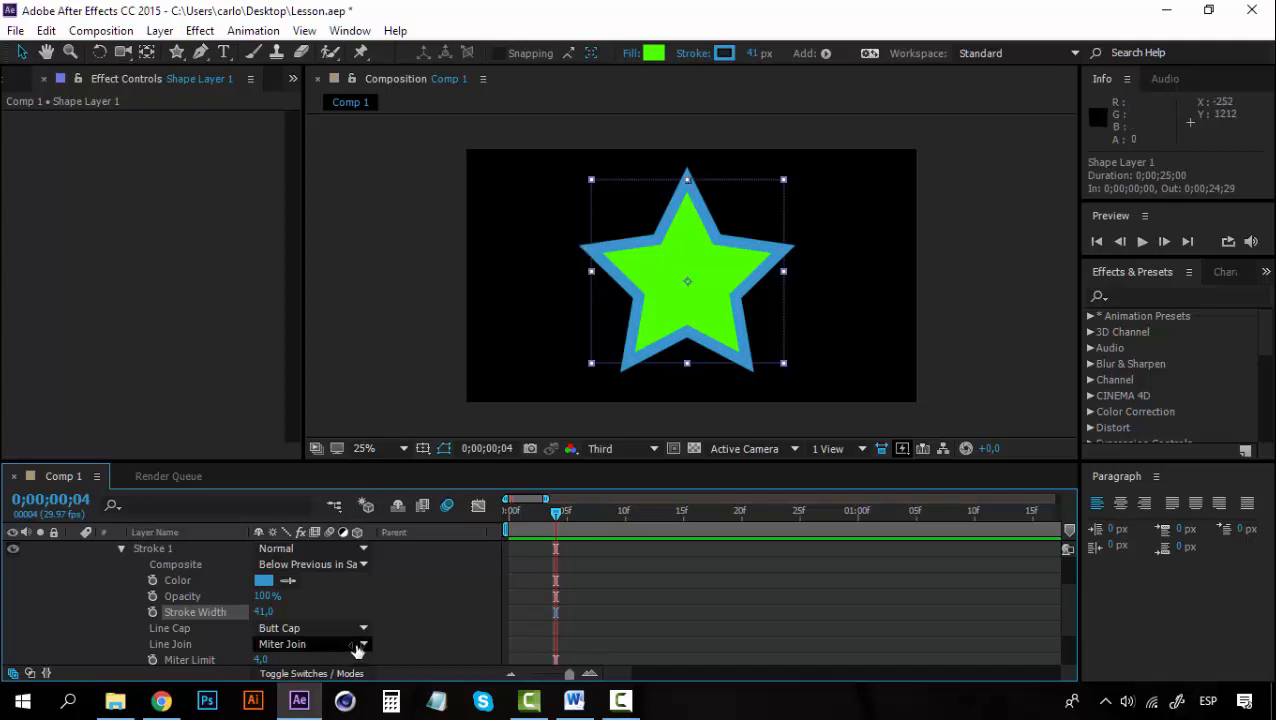
pyautogui.click(345, 603)
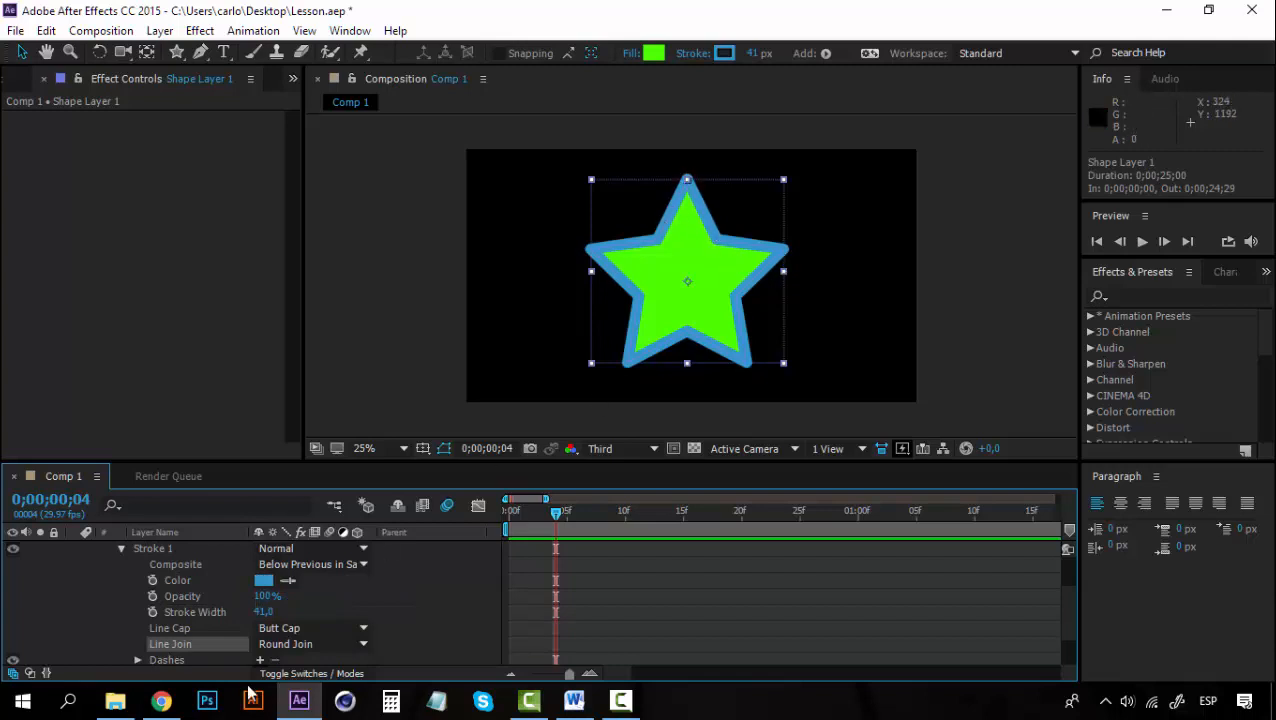
pyautogui.click(308, 645)
pyautogui.click(300, 623)
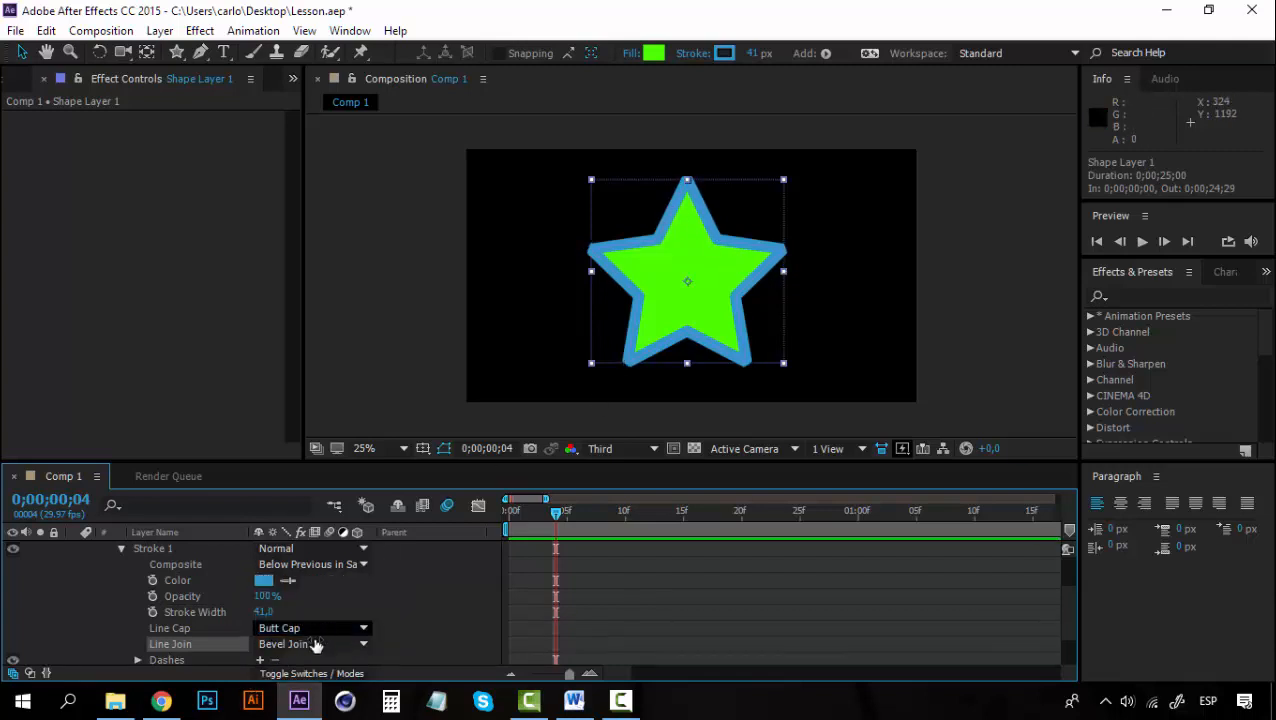
pyautogui.click(330, 645)
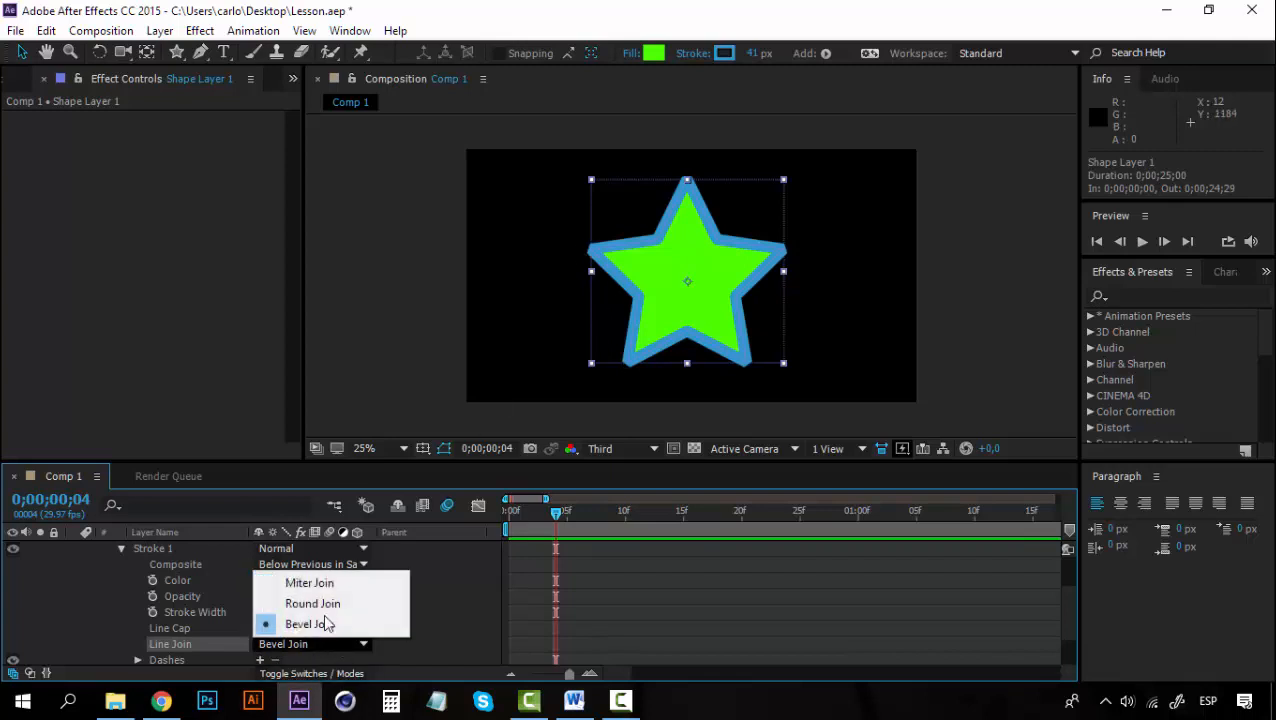
pyautogui.click(323, 591)
# - Set the stroke's Miter Limit to 62 and add a dash pattern with a Dash value of 71
pyautogui.scroll(-1, 92, 628)
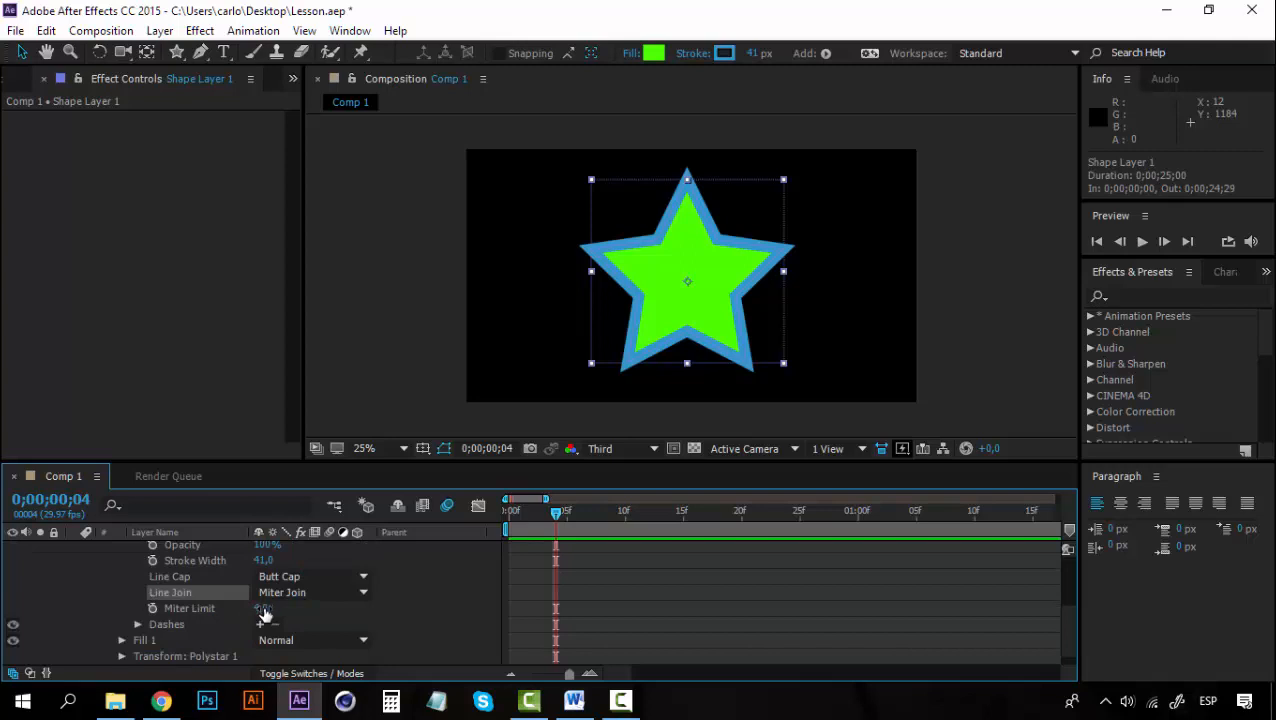
pyautogui.moveTo(265, 617); pyautogui.dragTo(240, 608)
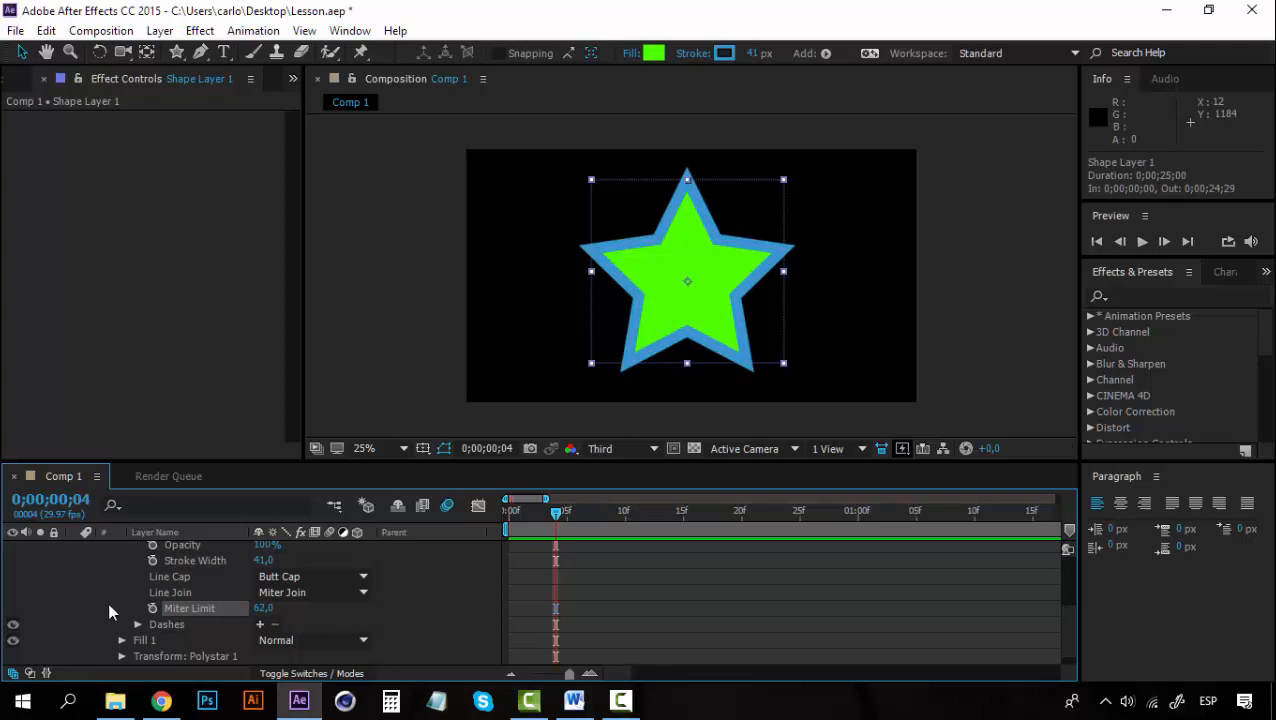
pyautogui.click(260, 624)
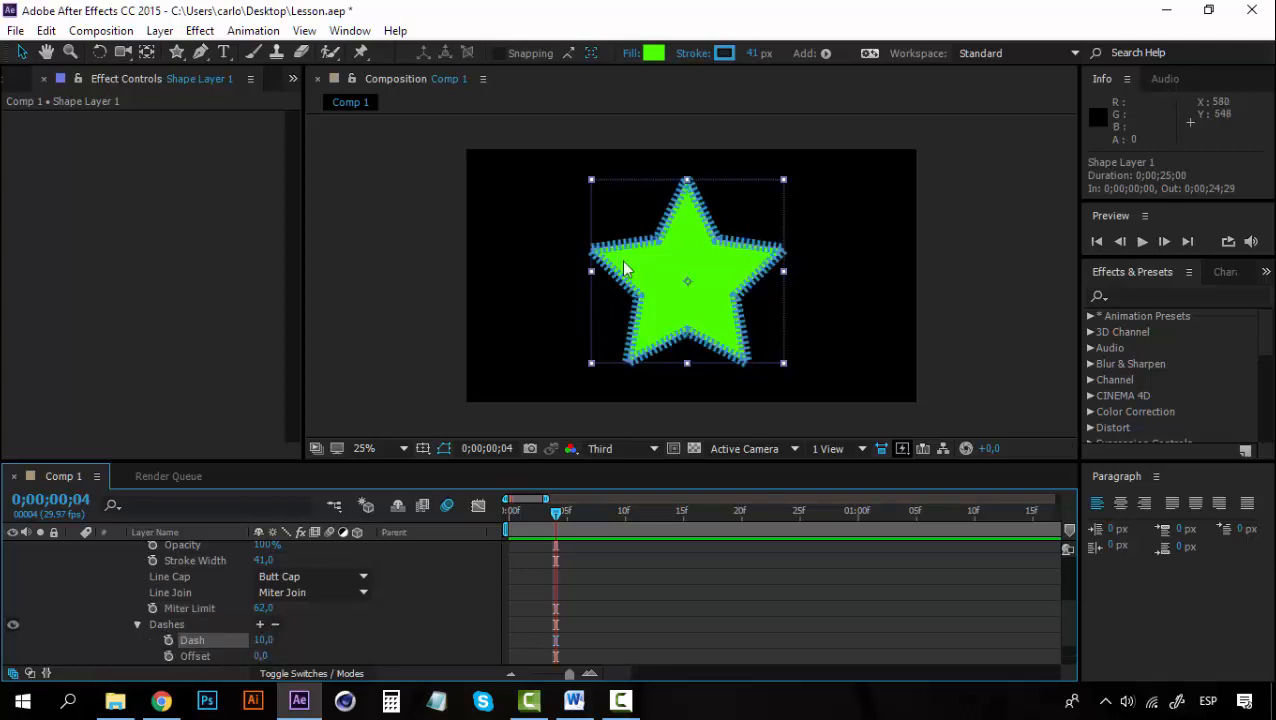
pyautogui.scroll(1, 700, 289)
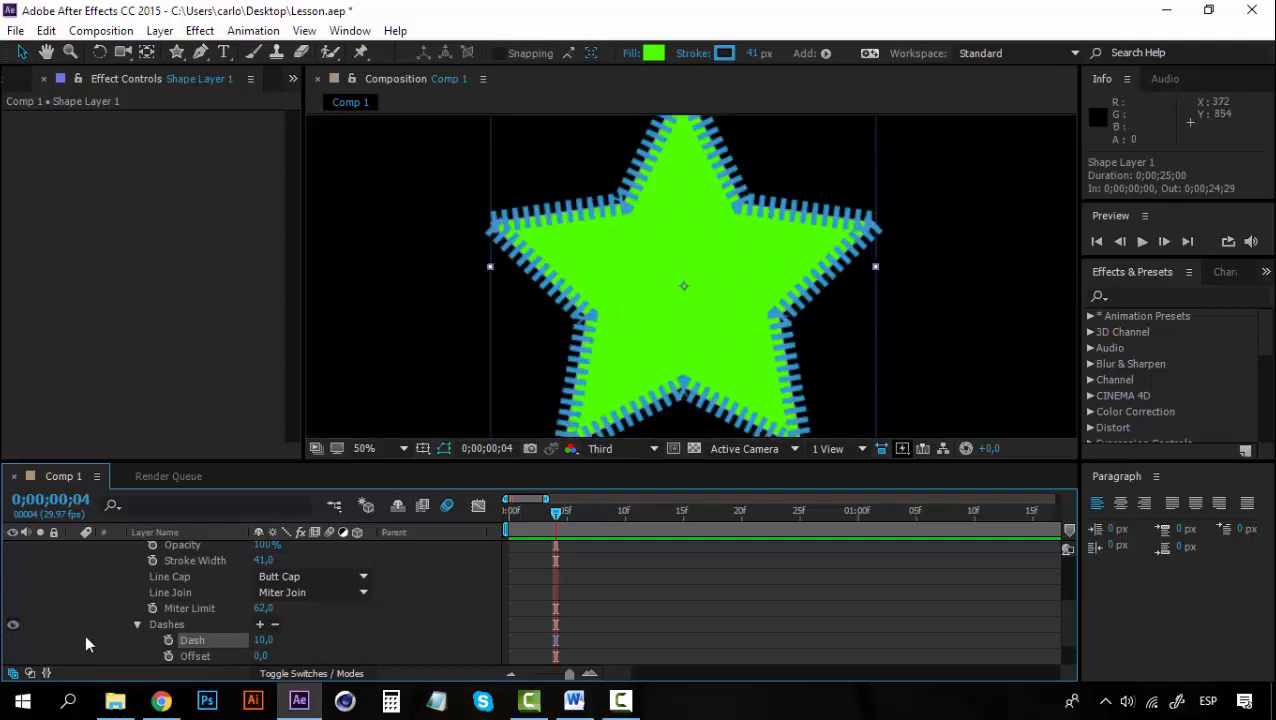
pyautogui.moveTo(263, 640); pyautogui.dragTo(321, 640)
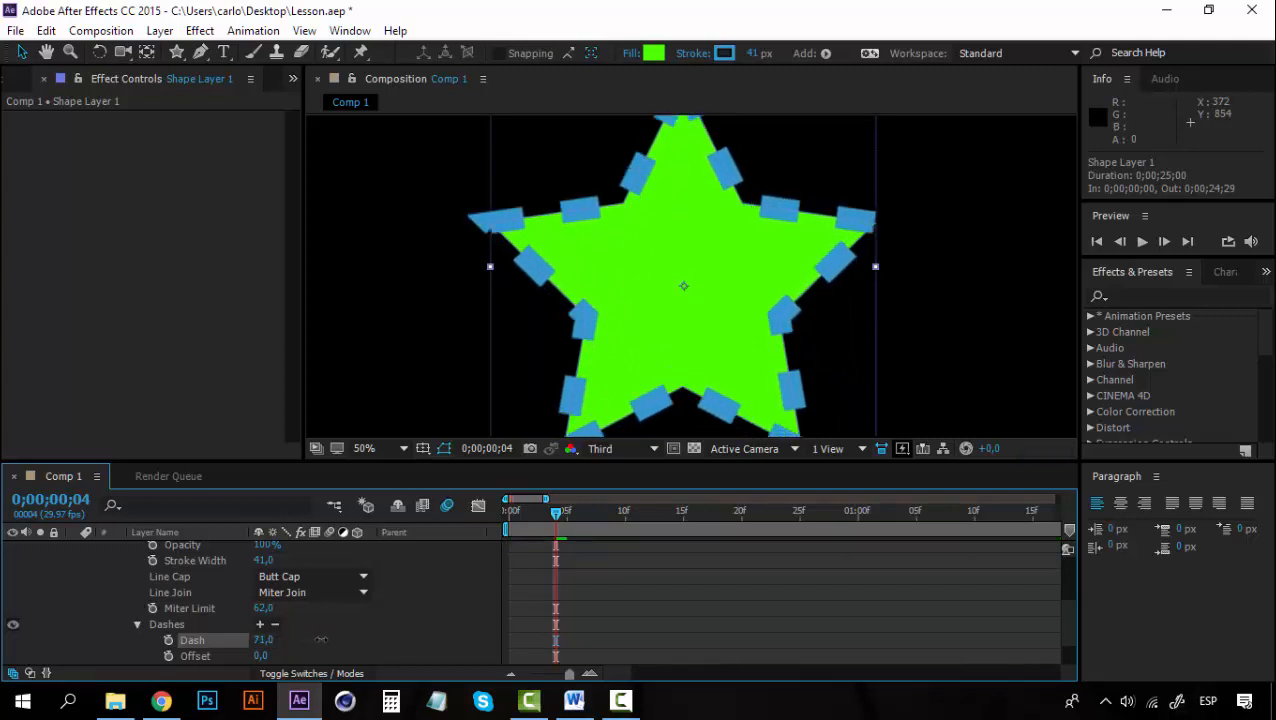
# - Change the star's stroke to Round Join with a Round Cap
pyautogui.scroll(-1, 92, 620)
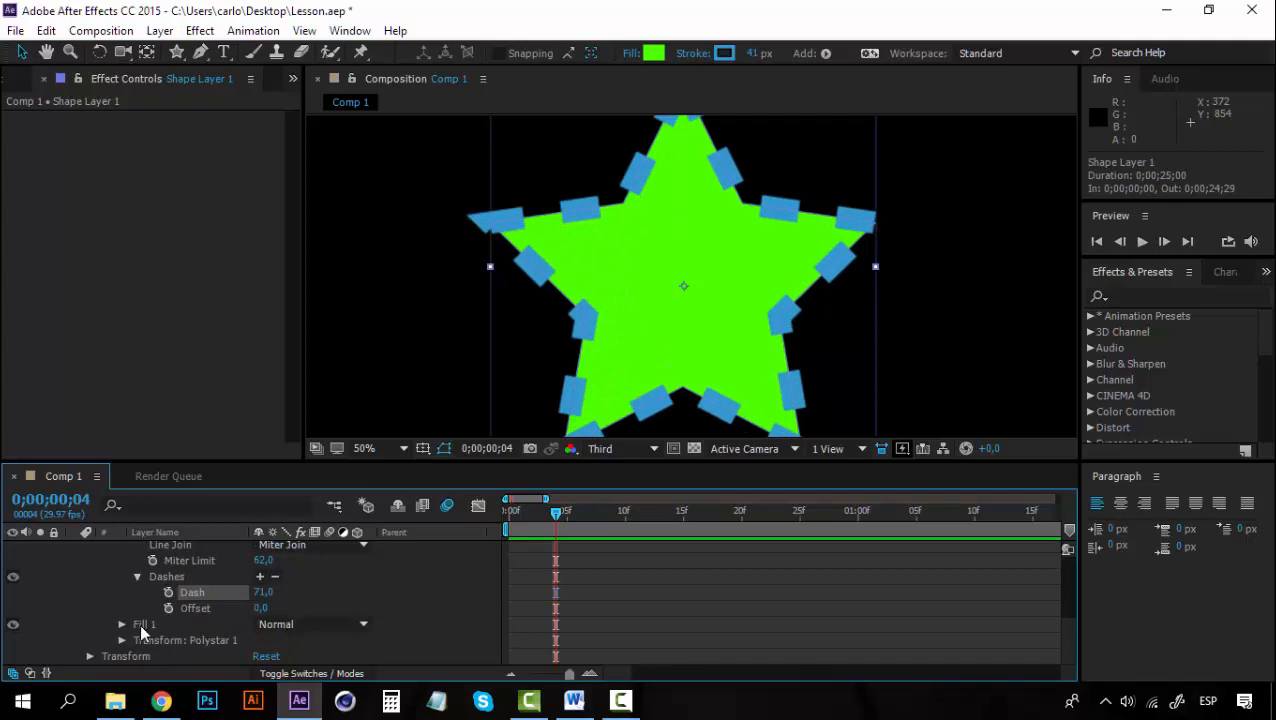
pyautogui.scroll(1, 324, 606)
pyautogui.click(322, 594)
pyautogui.click(333, 637)
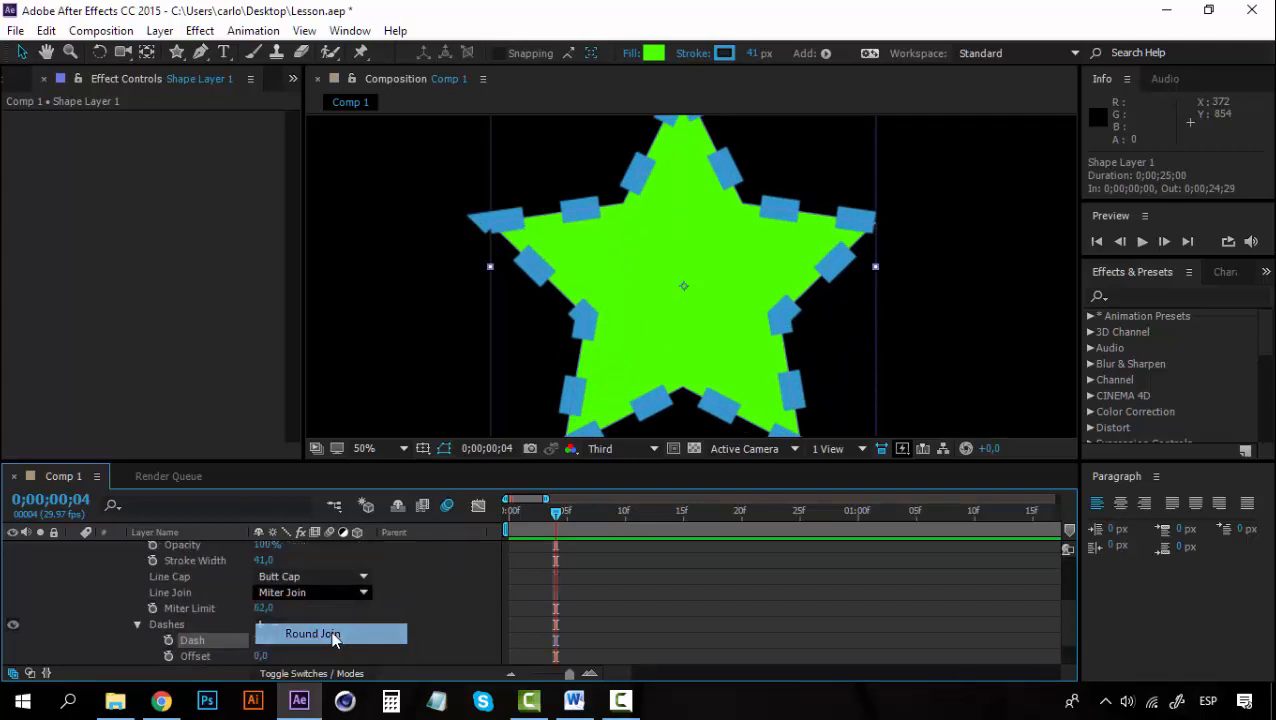
pyautogui.click(327, 578)
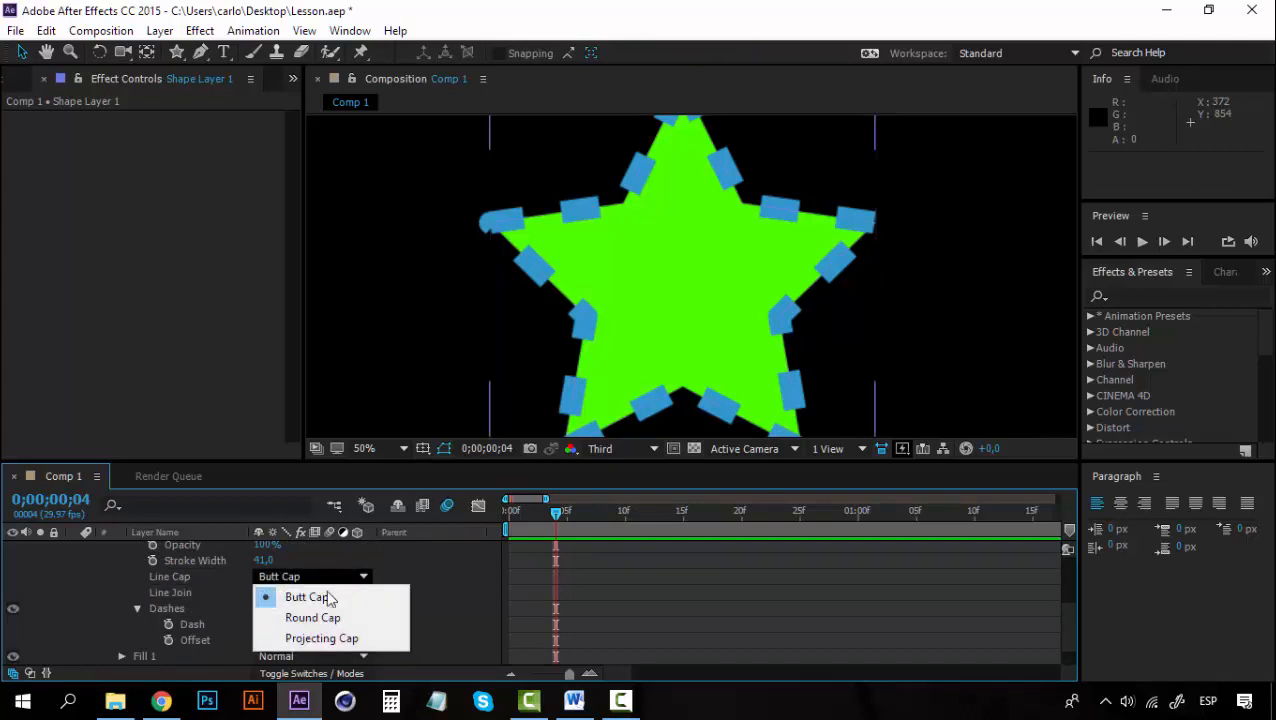
pyautogui.click(320, 617)
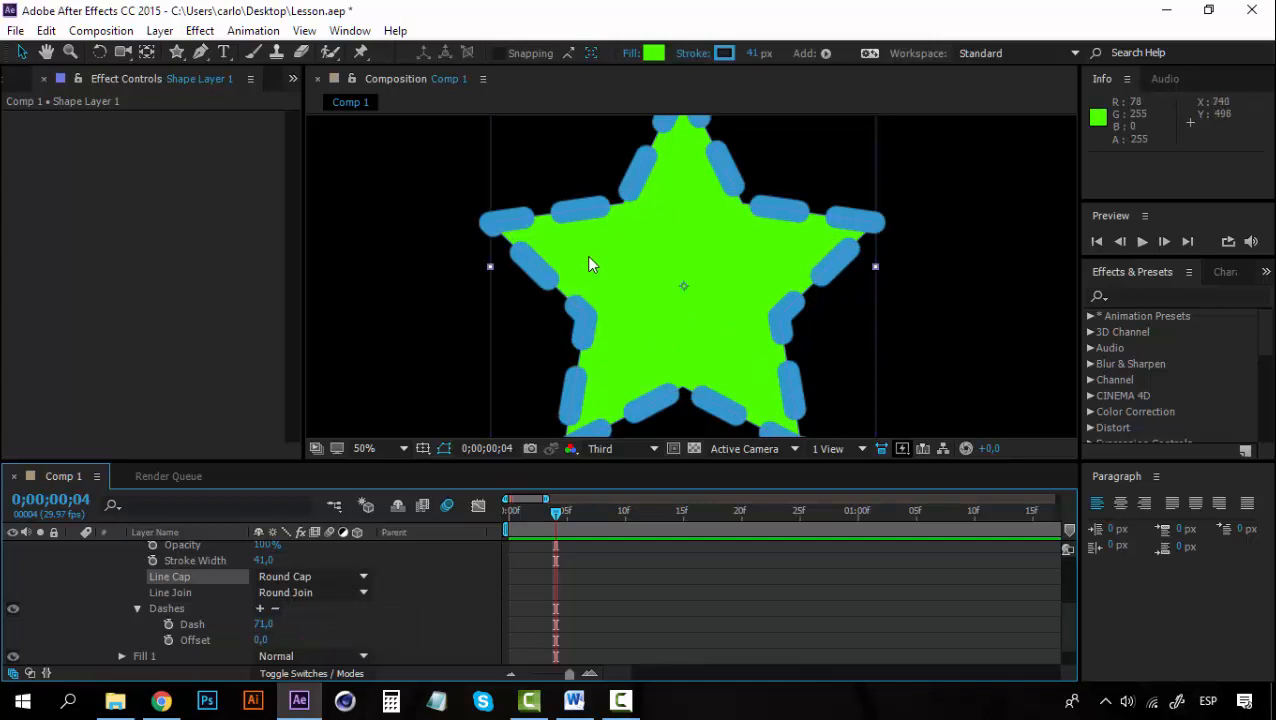
# - Remove the dash pattern from the star's stroke and collapse the Stroke 1 properties
pyautogui.press(',')
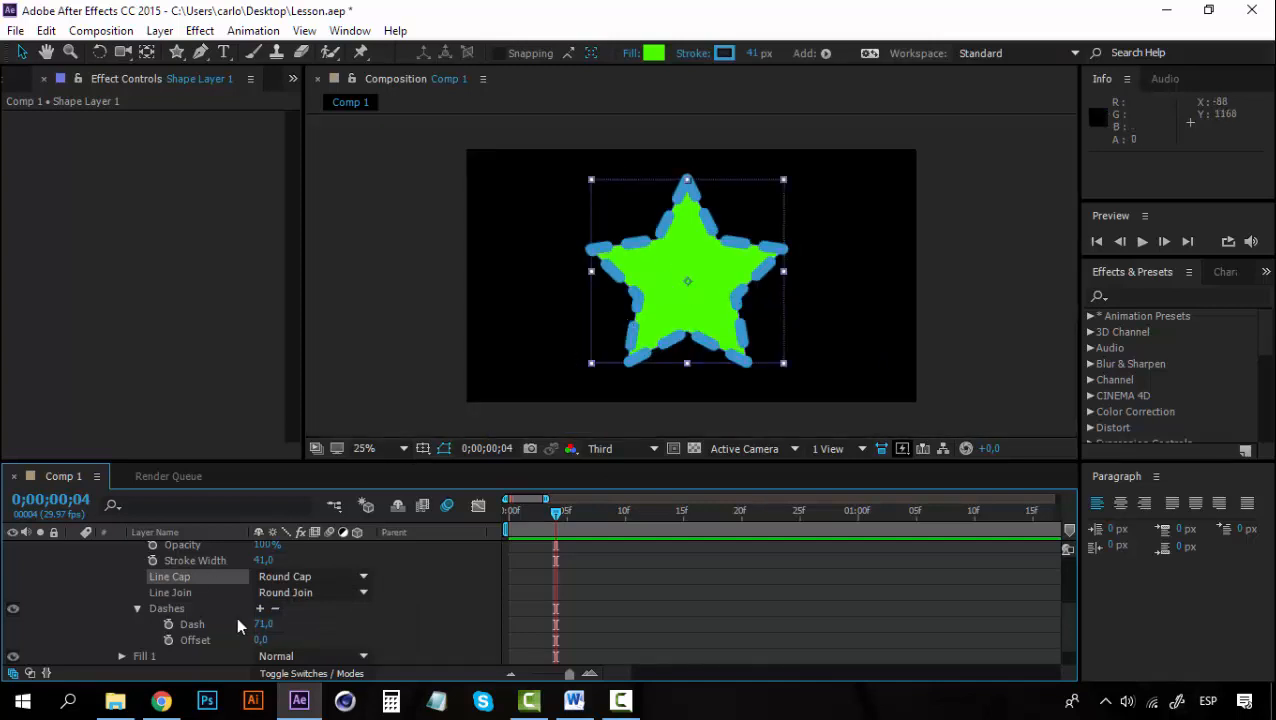
pyautogui.click(276, 608)
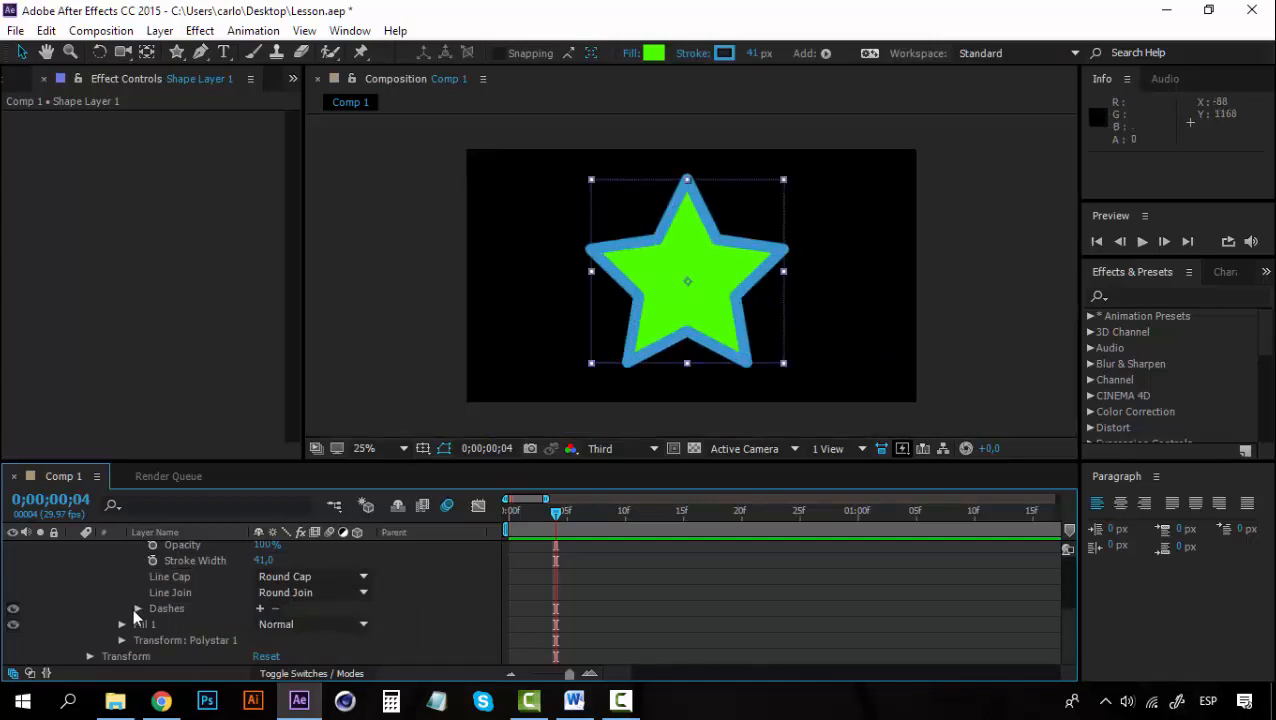
pyautogui.scroll(2, 136, 613)
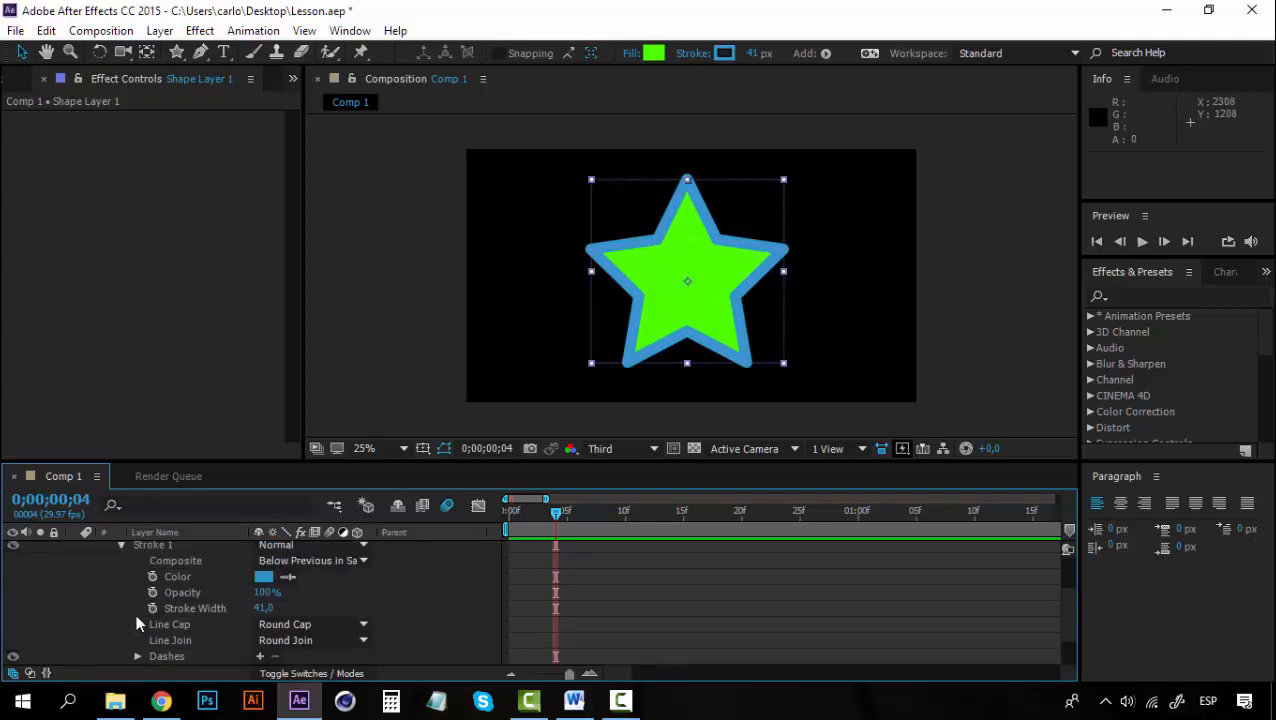
pyautogui.click(120, 544)
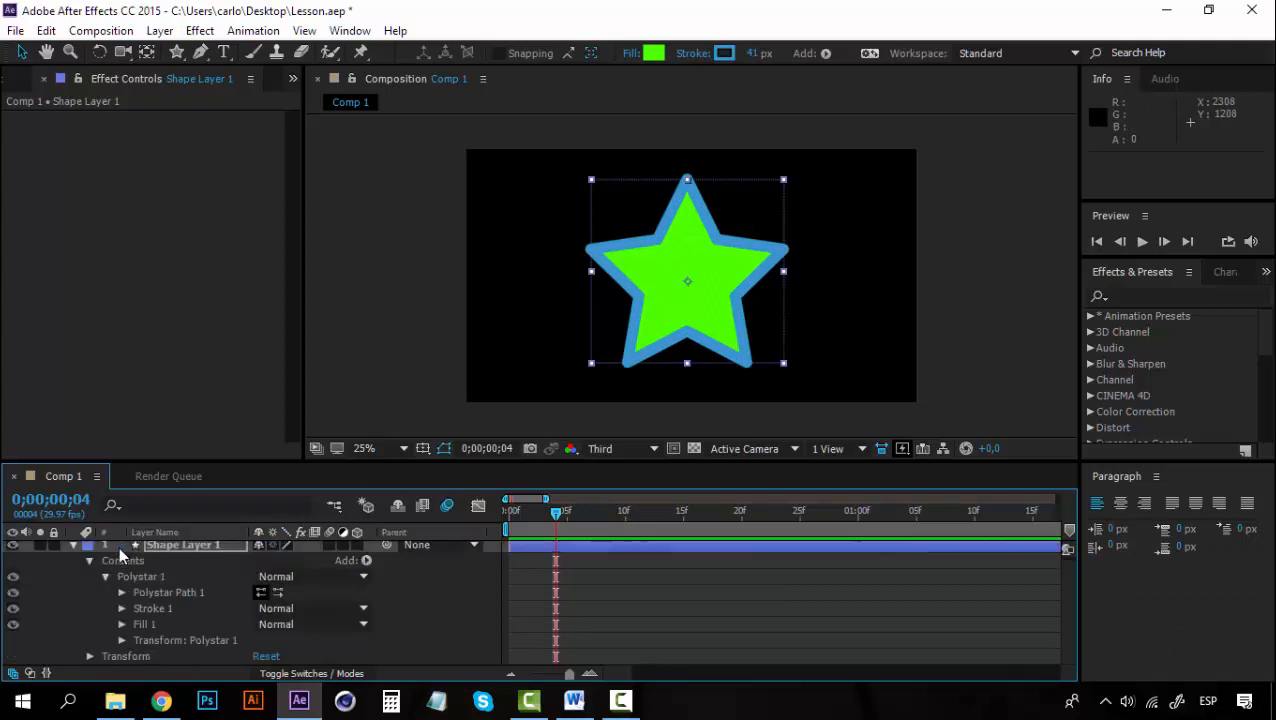
# - Examine the composite, fill rule, color and opacity properties of Fill 1, and collapse them again
pyautogui.click(120, 625)
pyautogui.scroll(-1, 170, 605)
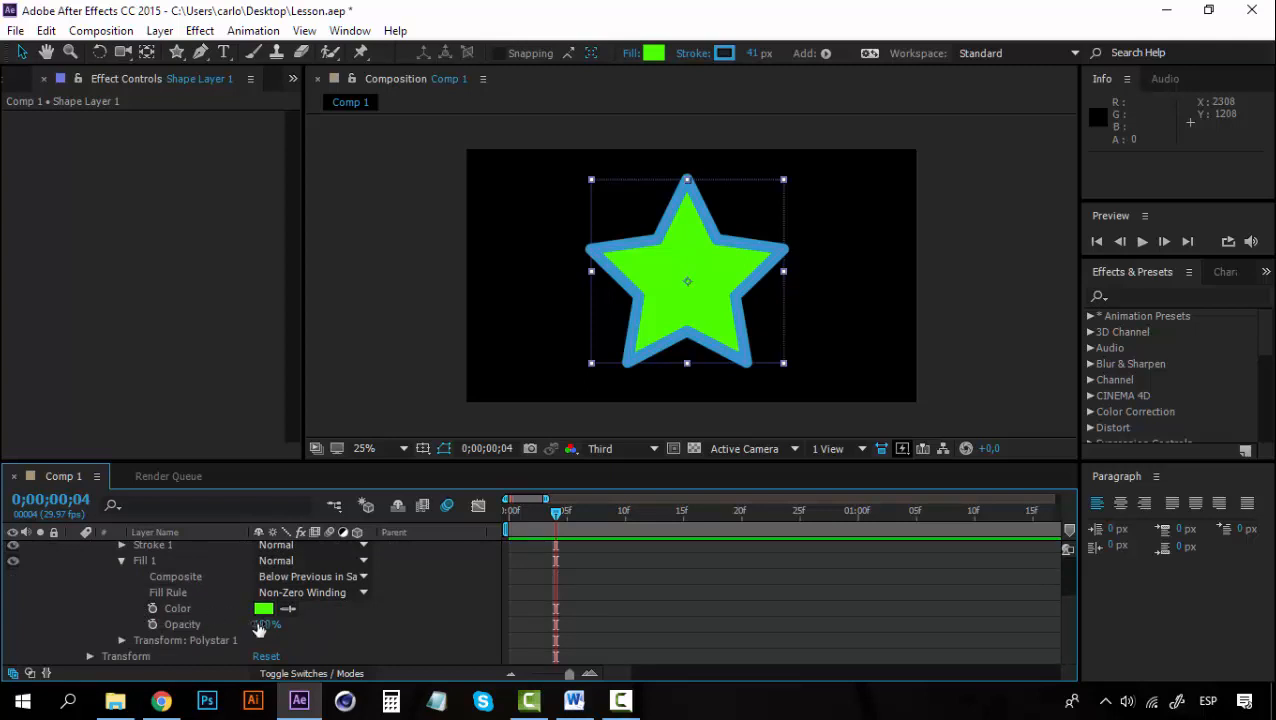
pyautogui.scroll(2, 89, 618)
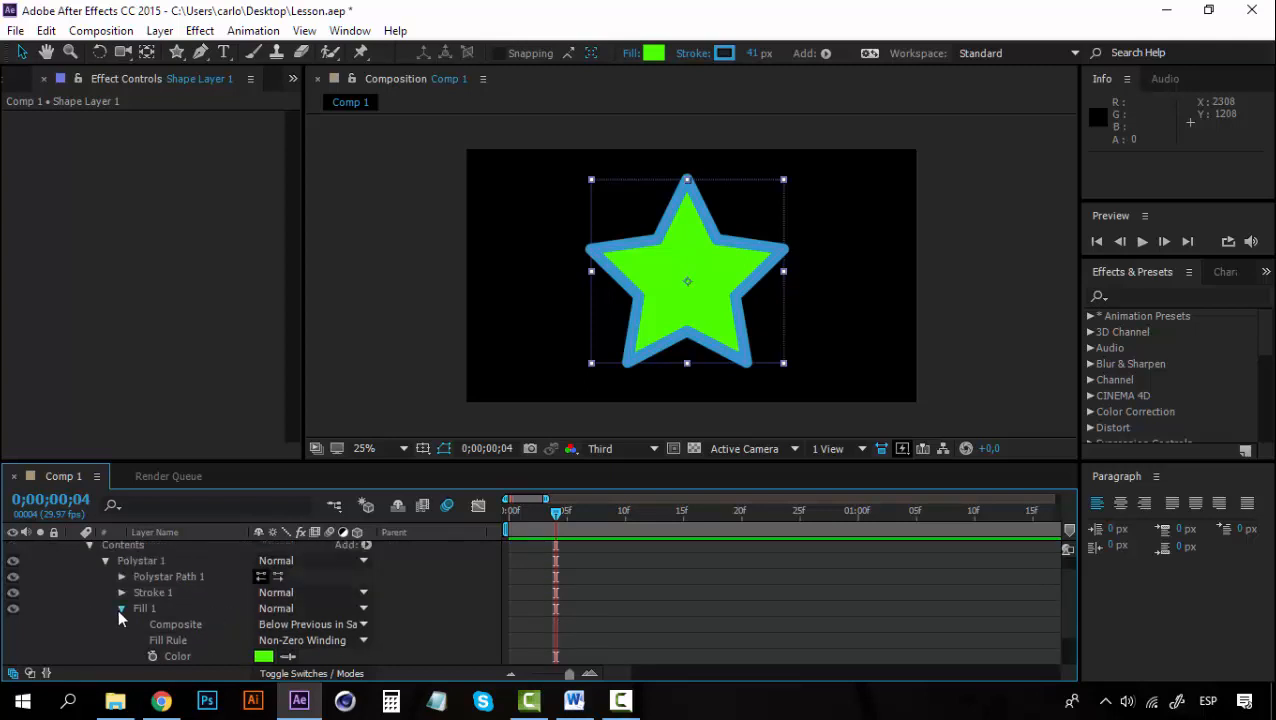
pyautogui.click(120, 608)
# - Try the Polygon type on Polystar Path 1 and switch the type back to Star
pyautogui.click(122, 592)
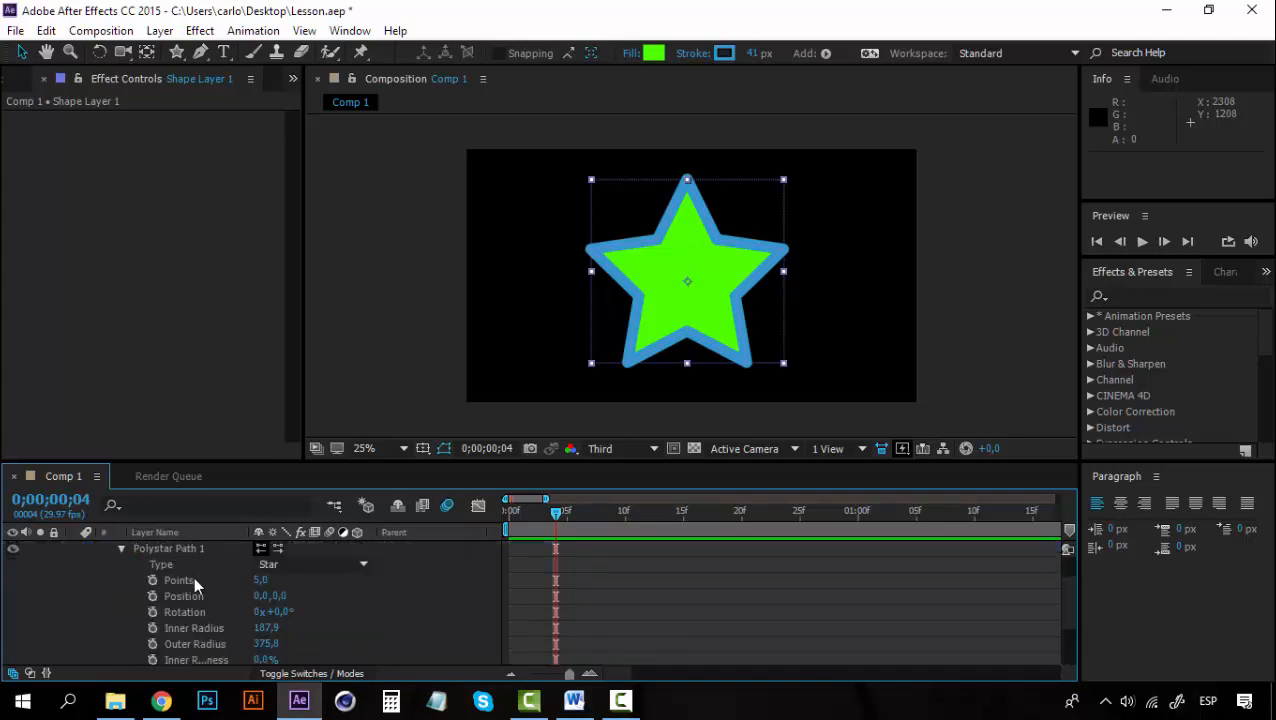
pyautogui.click(350, 565)
pyautogui.click(320, 601)
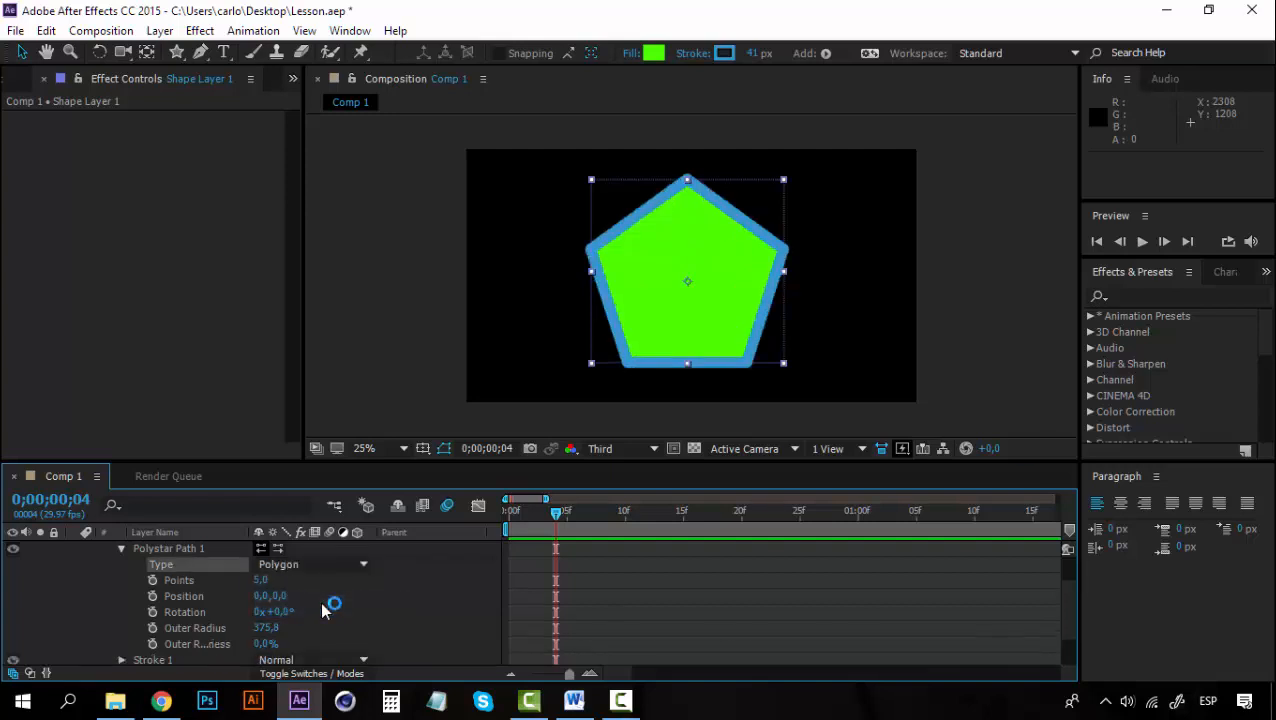
pyautogui.click(358, 566)
pyautogui.click(326, 584)
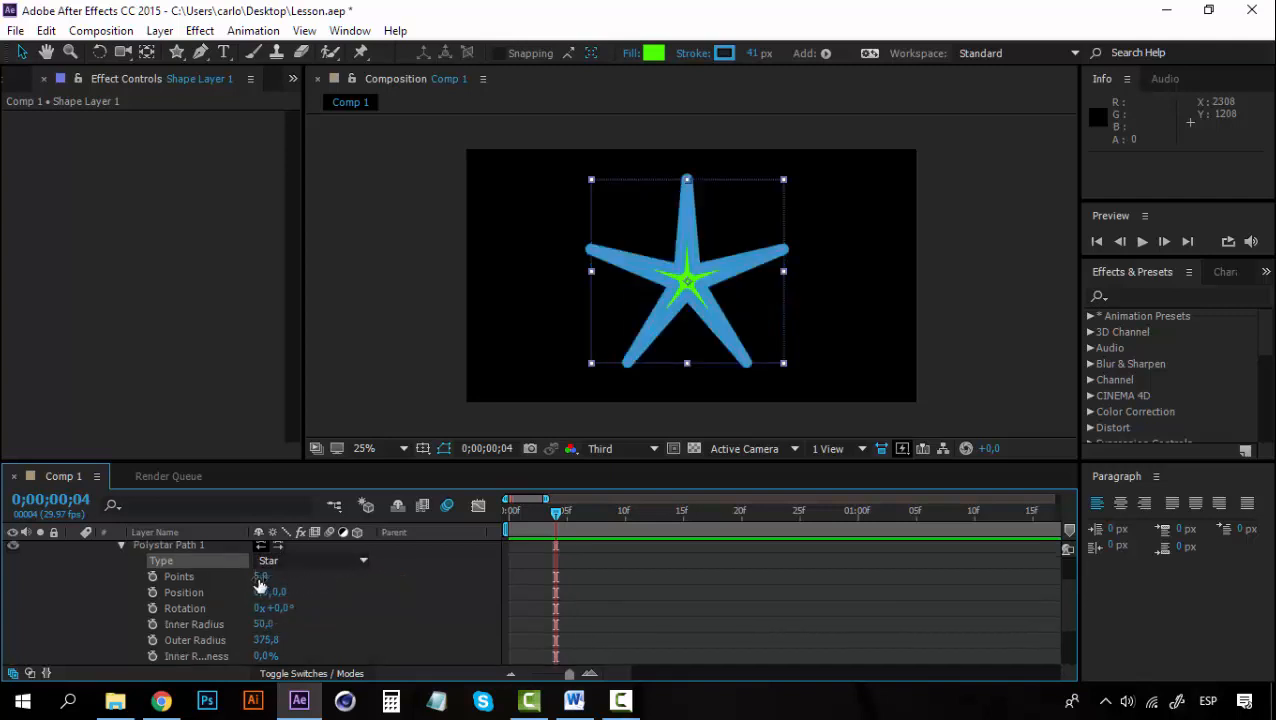
# - Give the star 19 points, inner radius 262, outer radius 471.8, inner roundness -268% and outer roundness 186%
pyautogui.moveTo(260, 576); pyautogui.dragTo(263, 577)
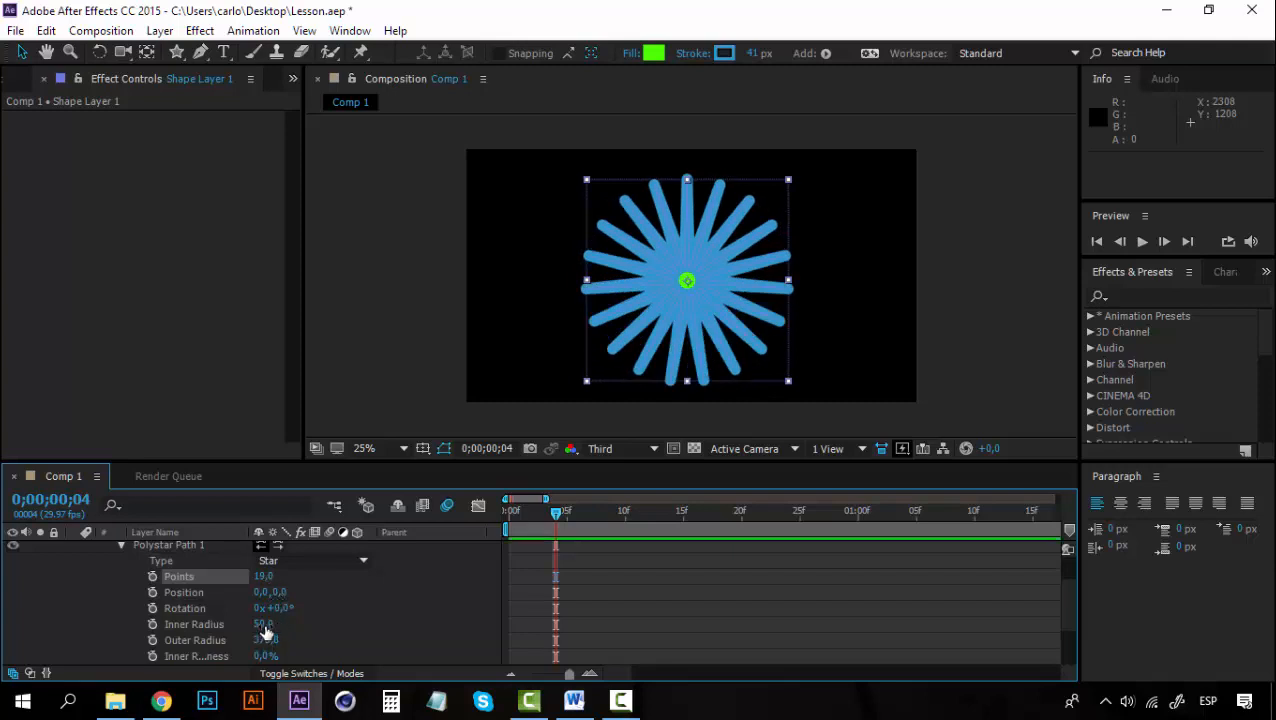
pyautogui.moveTo(265, 624); pyautogui.dragTo(457, 624)
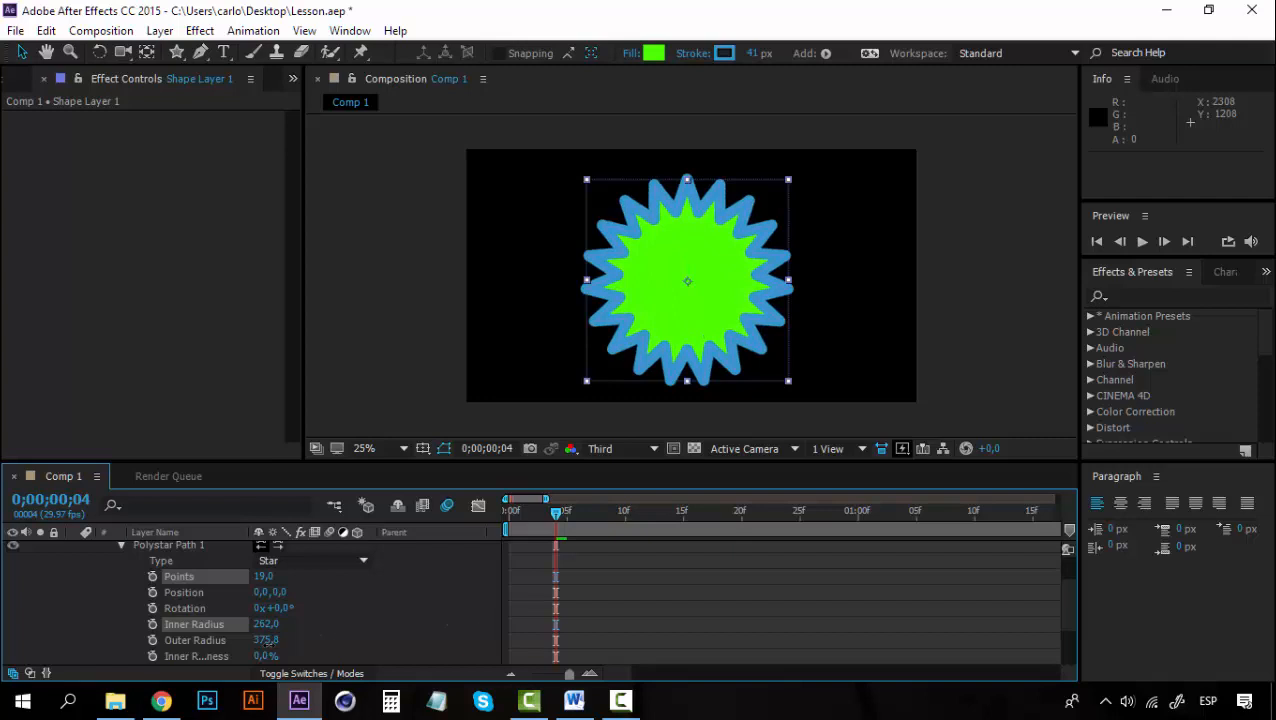
pyautogui.moveTo(266, 640); pyautogui.dragTo(352, 640)
pyautogui.scroll(-1, 352, 638)
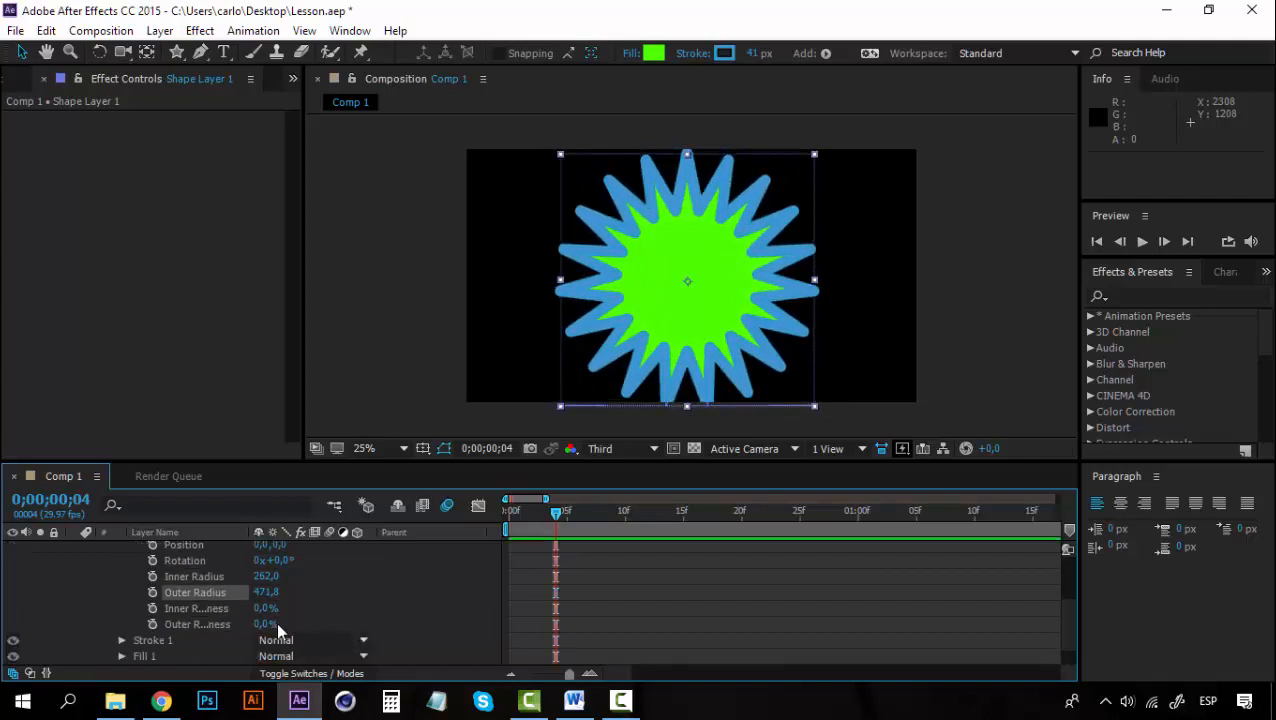
pyautogui.moveTo(260, 609); pyautogui.dragTo(4, 599)
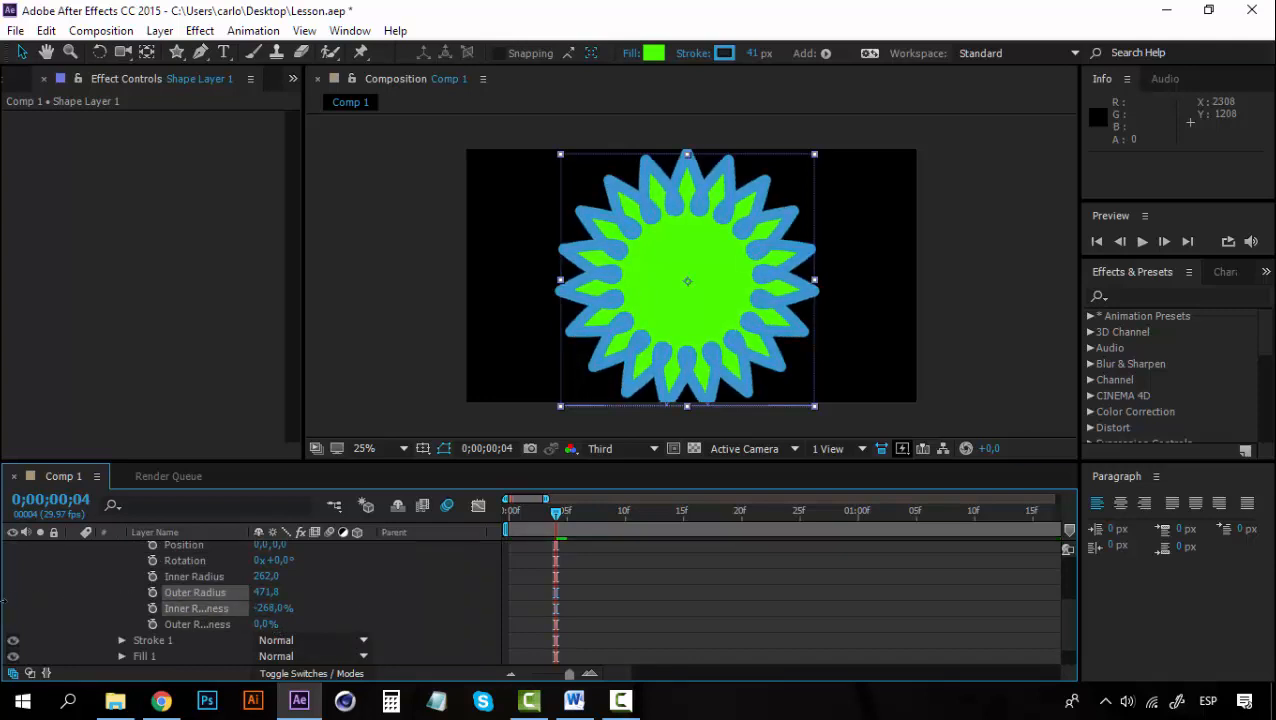
pyautogui.moveTo(266, 624); pyautogui.dragTo(499, 620)
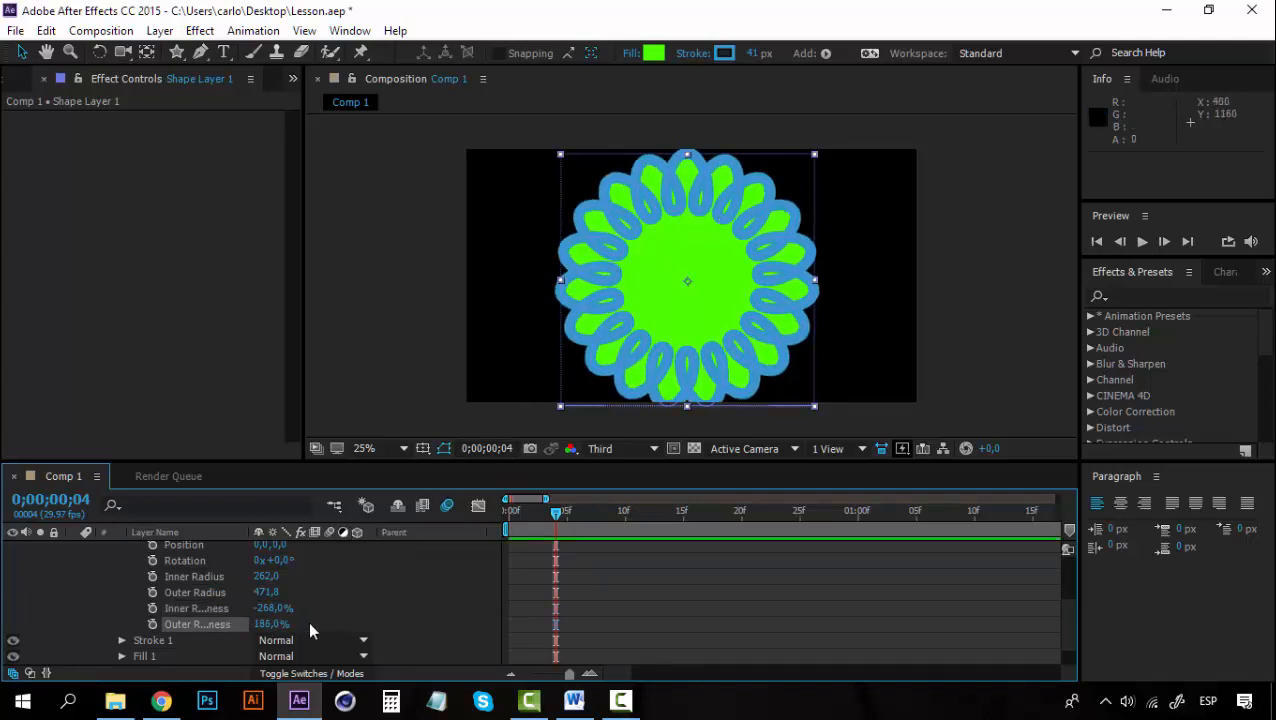
# - Collapse the Polystar Path 1 properties and select the Polystar 1 group
pyautogui.scroll(5, 300, 620)
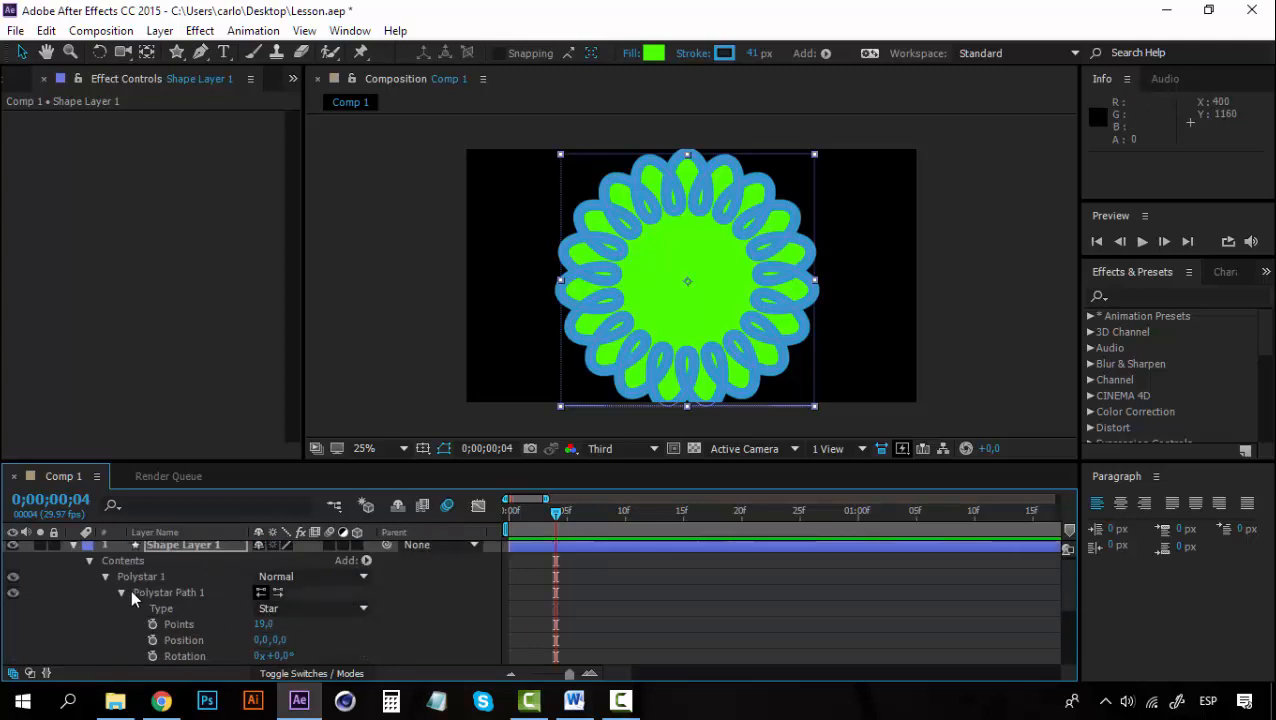
pyautogui.click(122, 593)
pyautogui.click(152, 577)
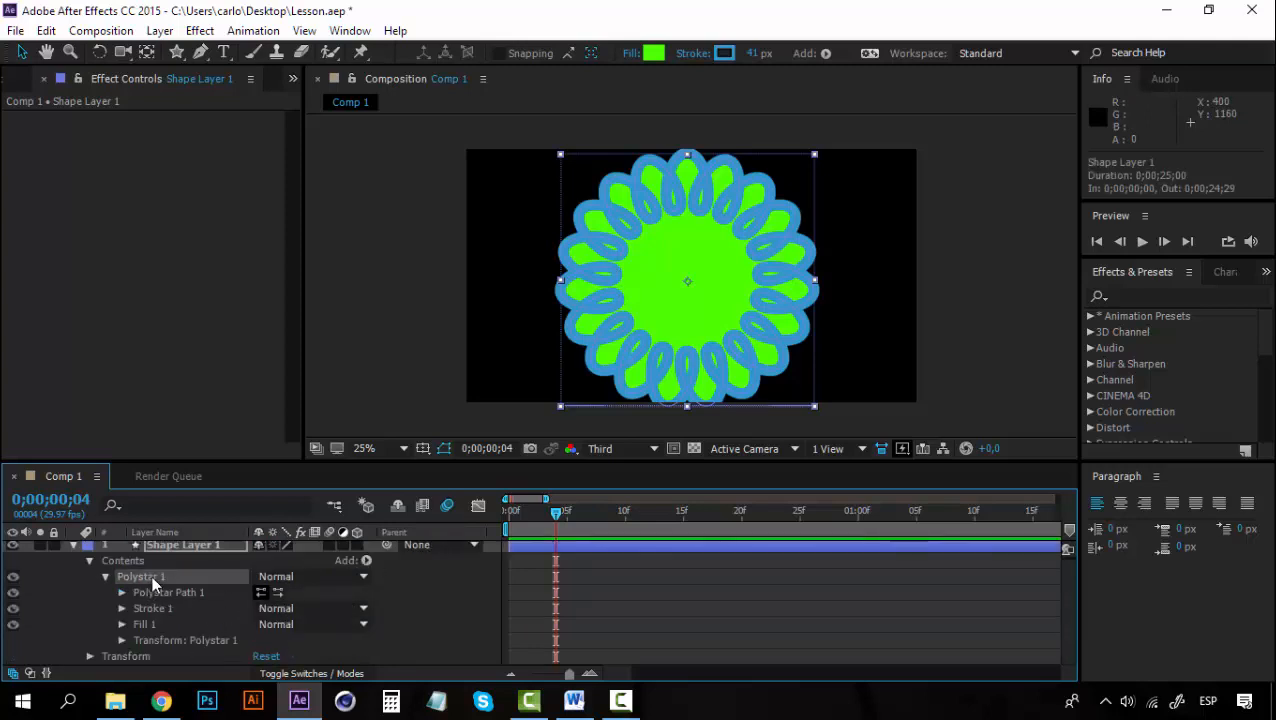
# - Delete the Polystar 1 group from Shape Layer 1
pyautogui.click(175, 60)
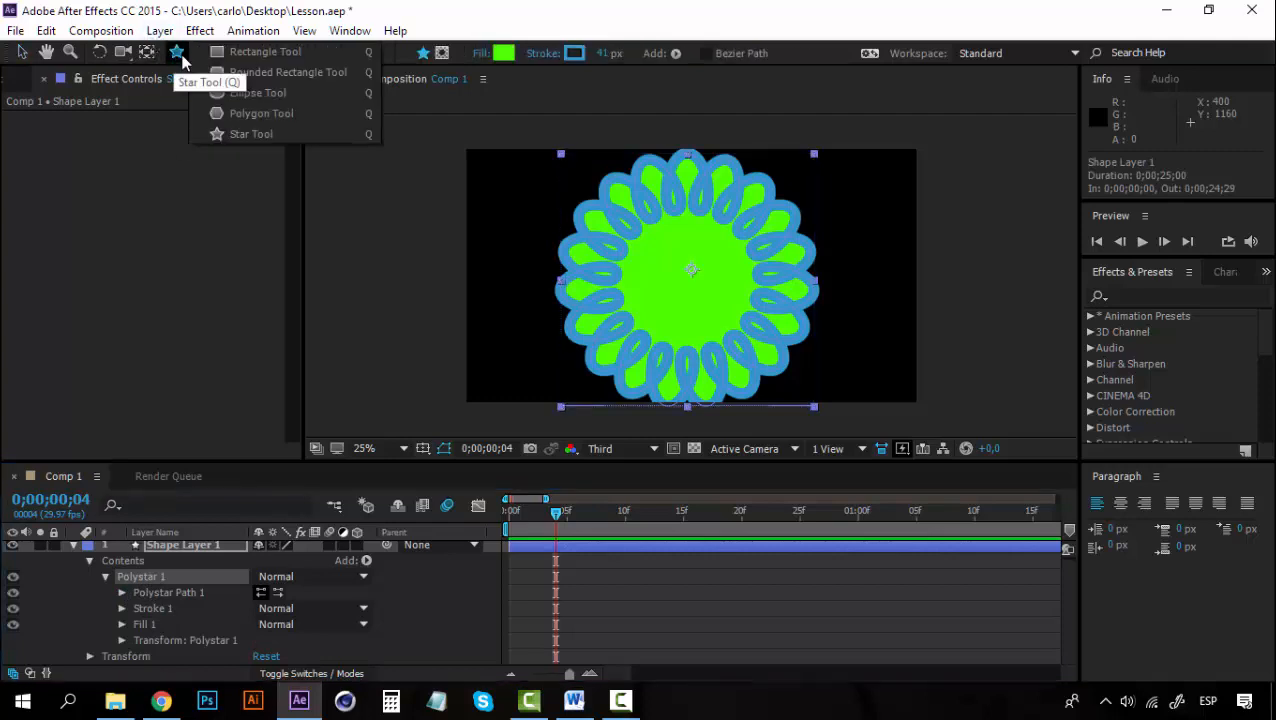
pyautogui.click(155, 575)
pyautogui.press('Delete')
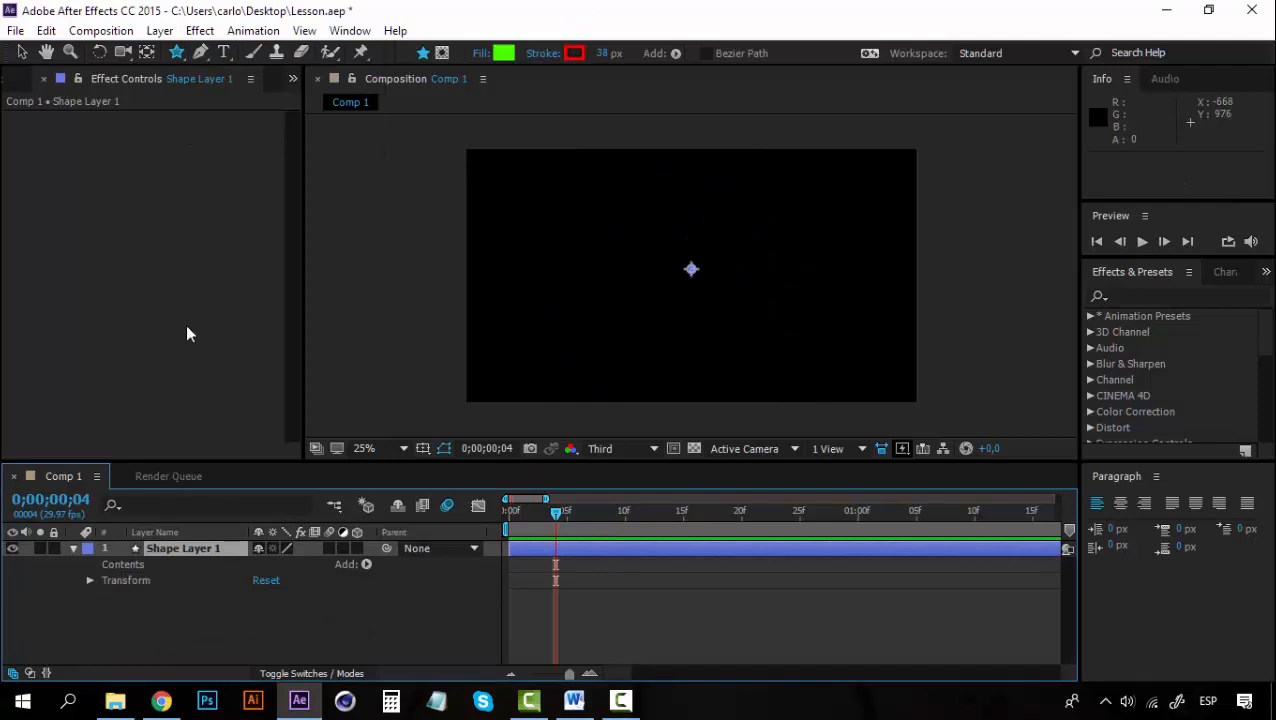
# - Draw a five-point polygon with an outer radius of about 429 near the composition's center and examine its path properties
pyautogui.moveTo(177, 52); pyautogui.dragTo(250, 111)
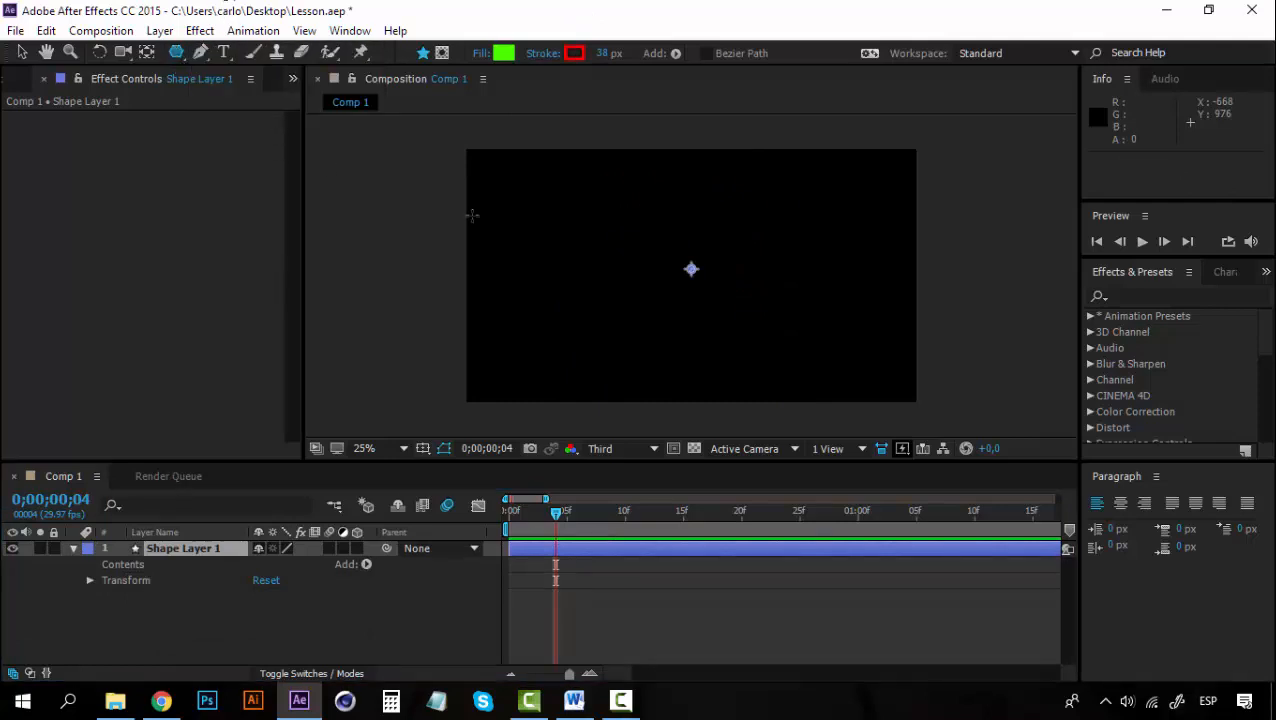
pyautogui.moveTo(678, 283); pyautogui.dragTo(583, 217)
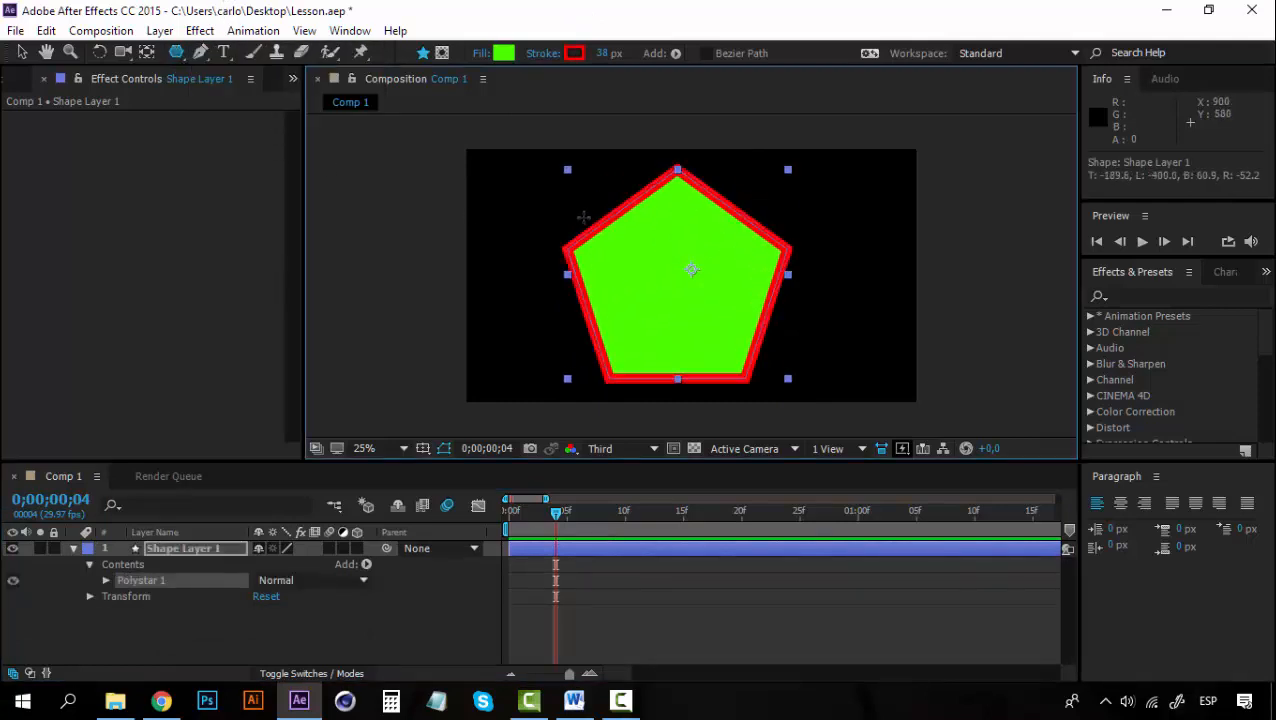
pyautogui.click(105, 580)
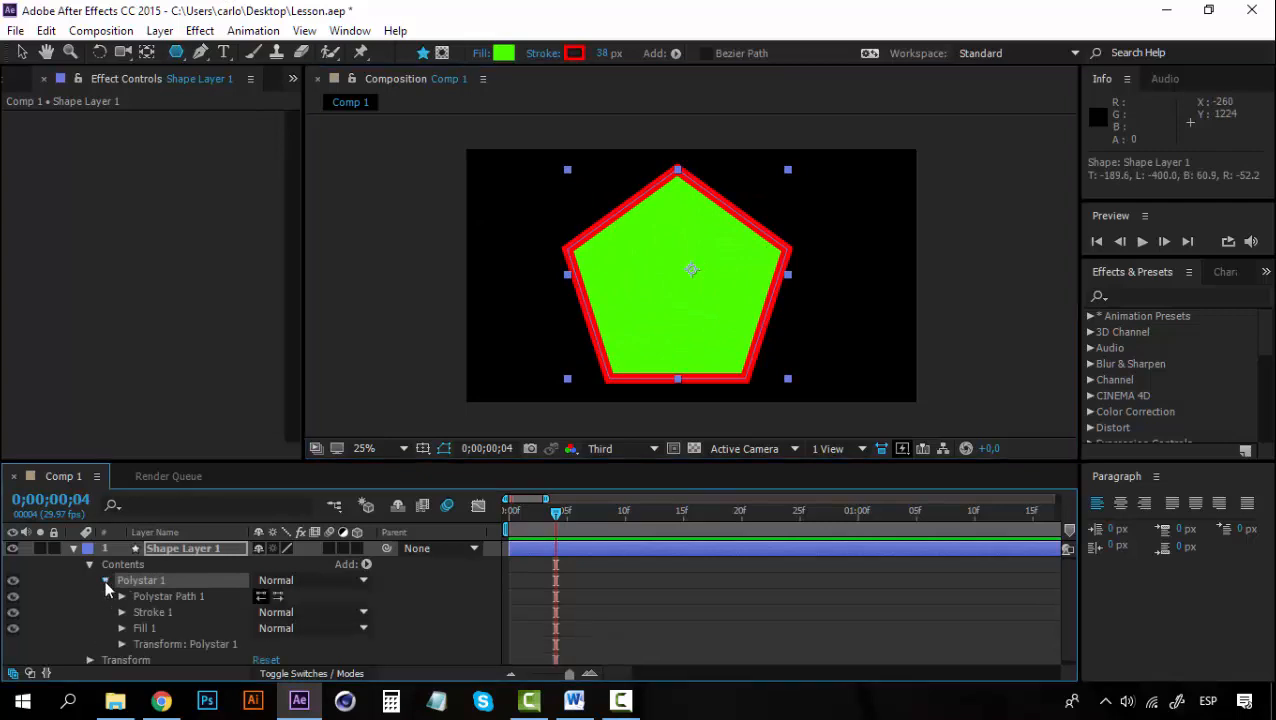
pyautogui.click(123, 604)
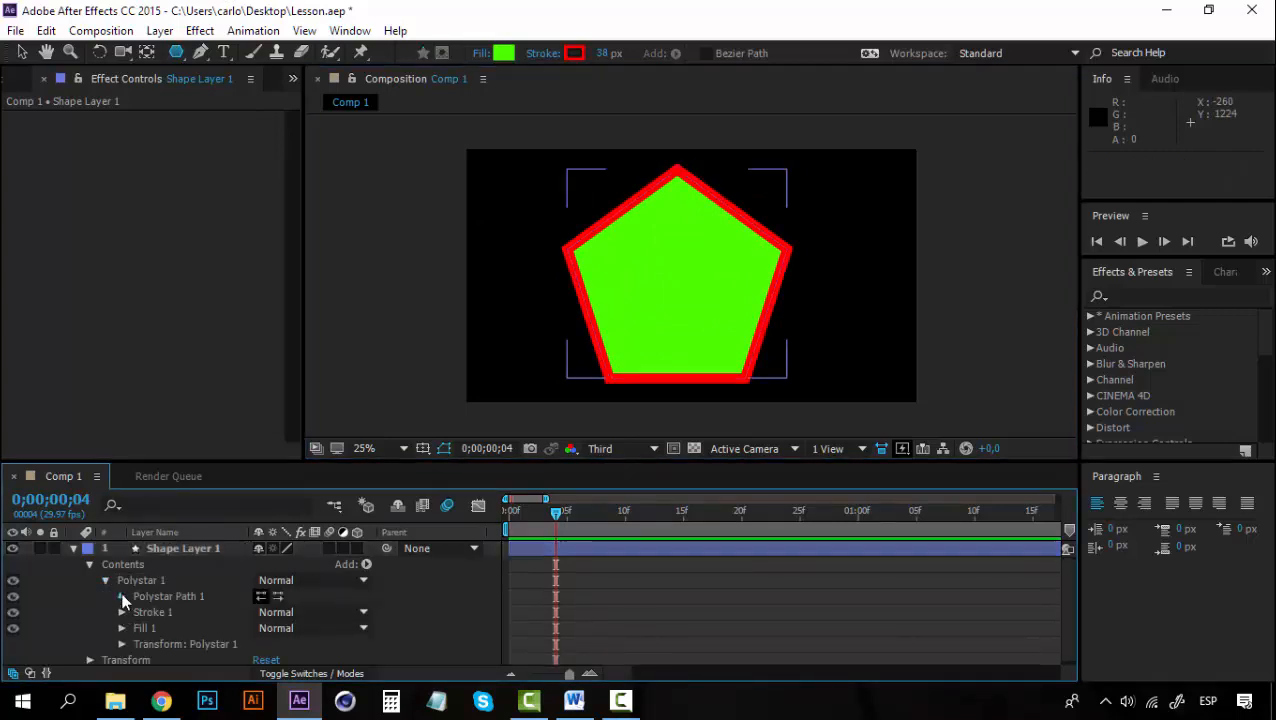
pyautogui.click(121, 596)
pyautogui.scroll(-2, 245, 635)
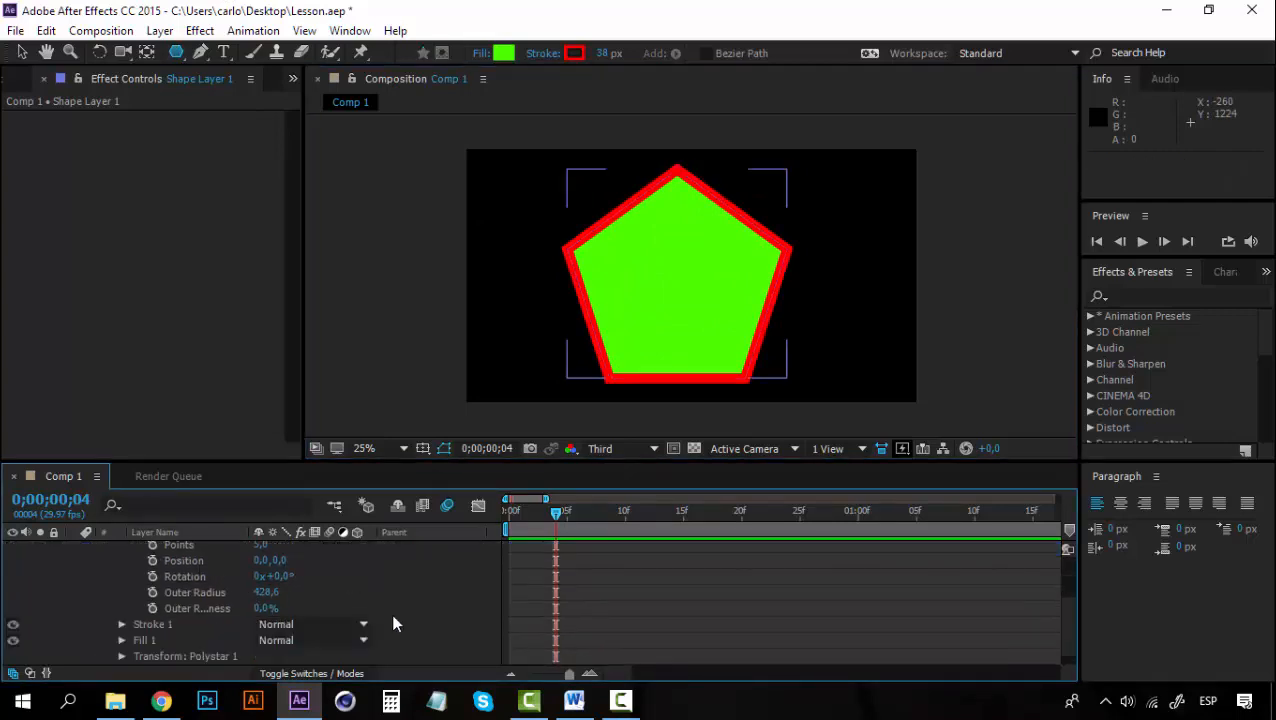
pyautogui.scroll(2, 306, 611)
pyautogui.scroll(2, 224, 589)
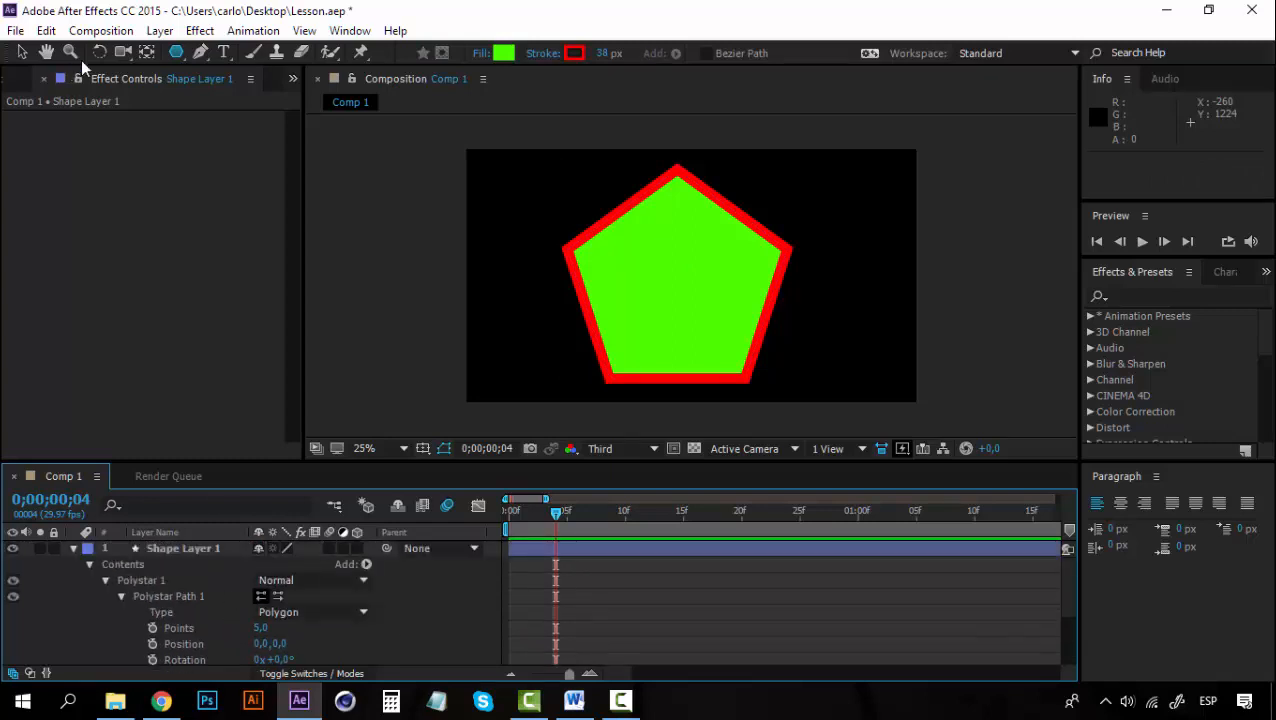
# - Replace the polygon with a wide ellipse about 1047 by 588 across the middle of the composition
pyautogui.click(140, 580)
pyautogui.press('Delete')
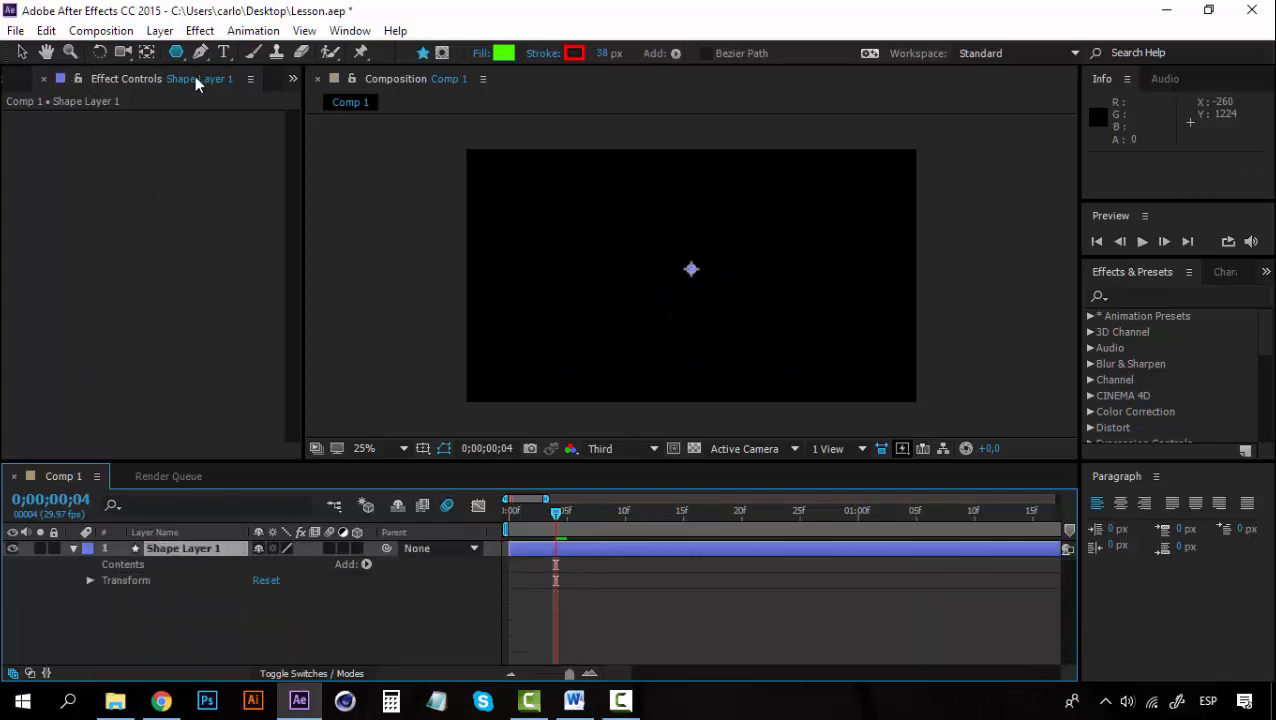
pyautogui.click(178, 53)
pyautogui.click(257, 92)
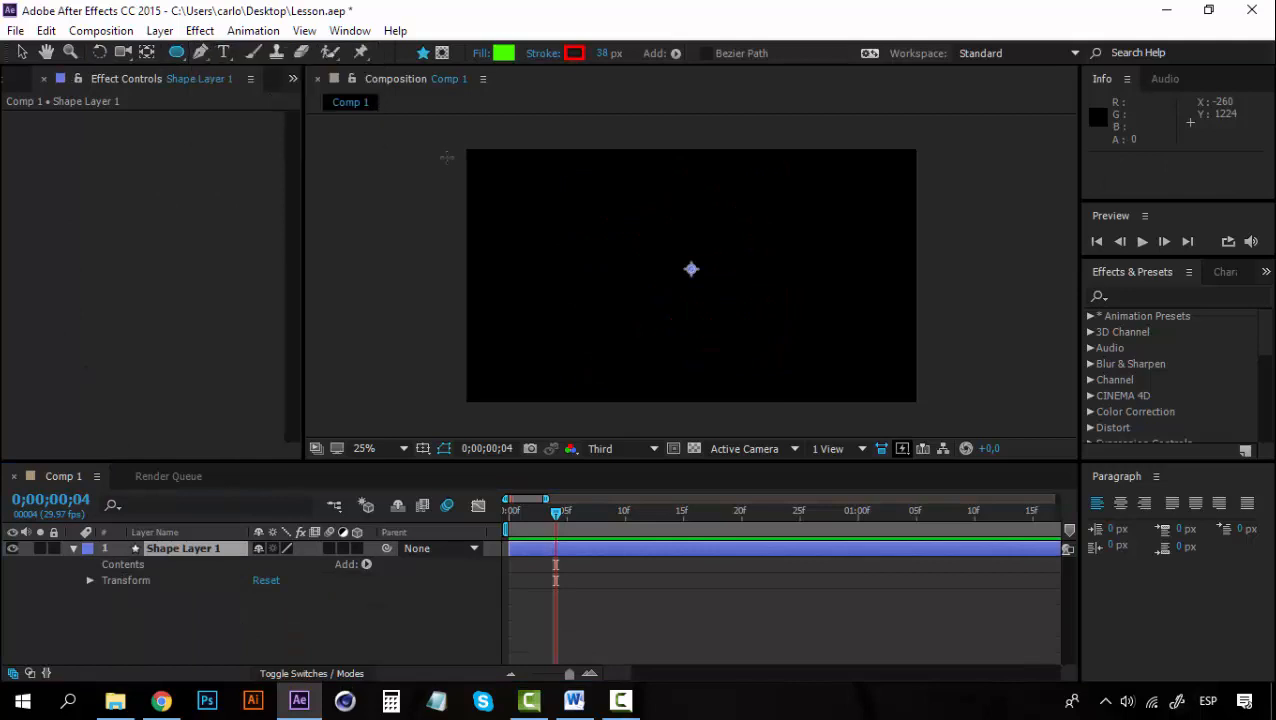
pyautogui.moveTo(553, 192); pyautogui.dragTo(836, 351)
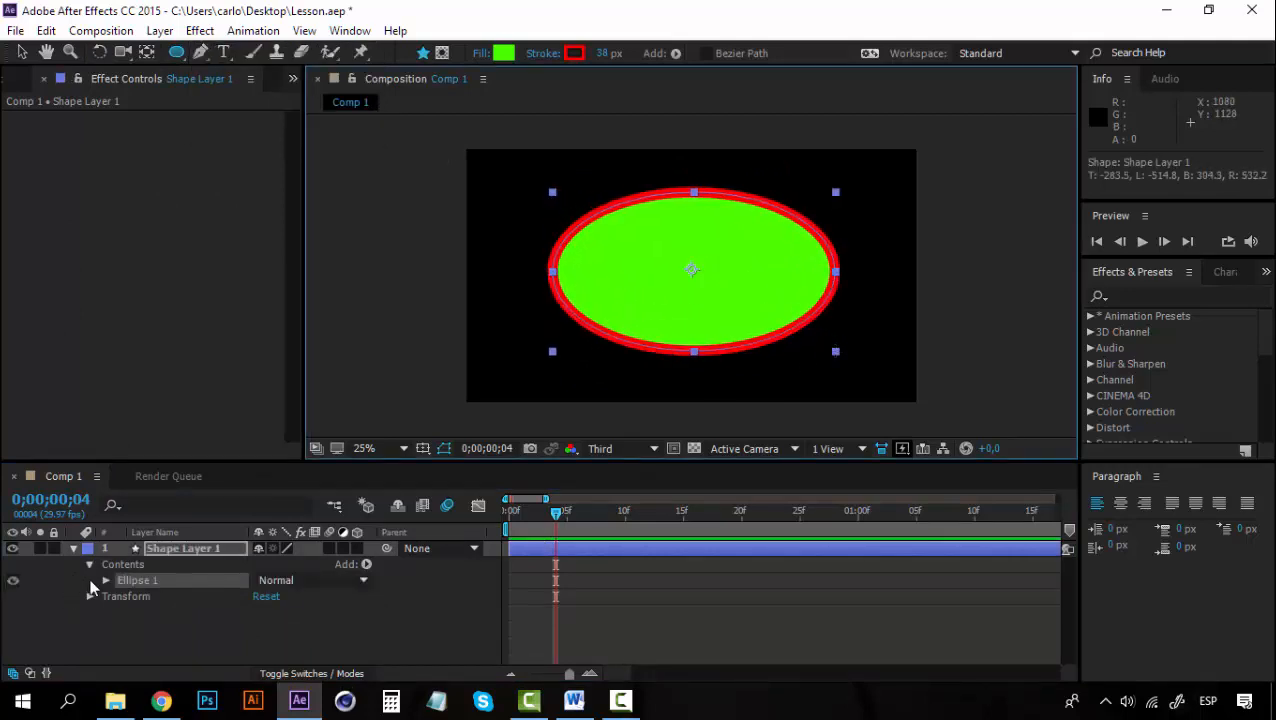
# - Shrink Ellipse Path 1 proportionally to a size of about 1011 by 568 and collapse its properties
pyautogui.click(105, 580)
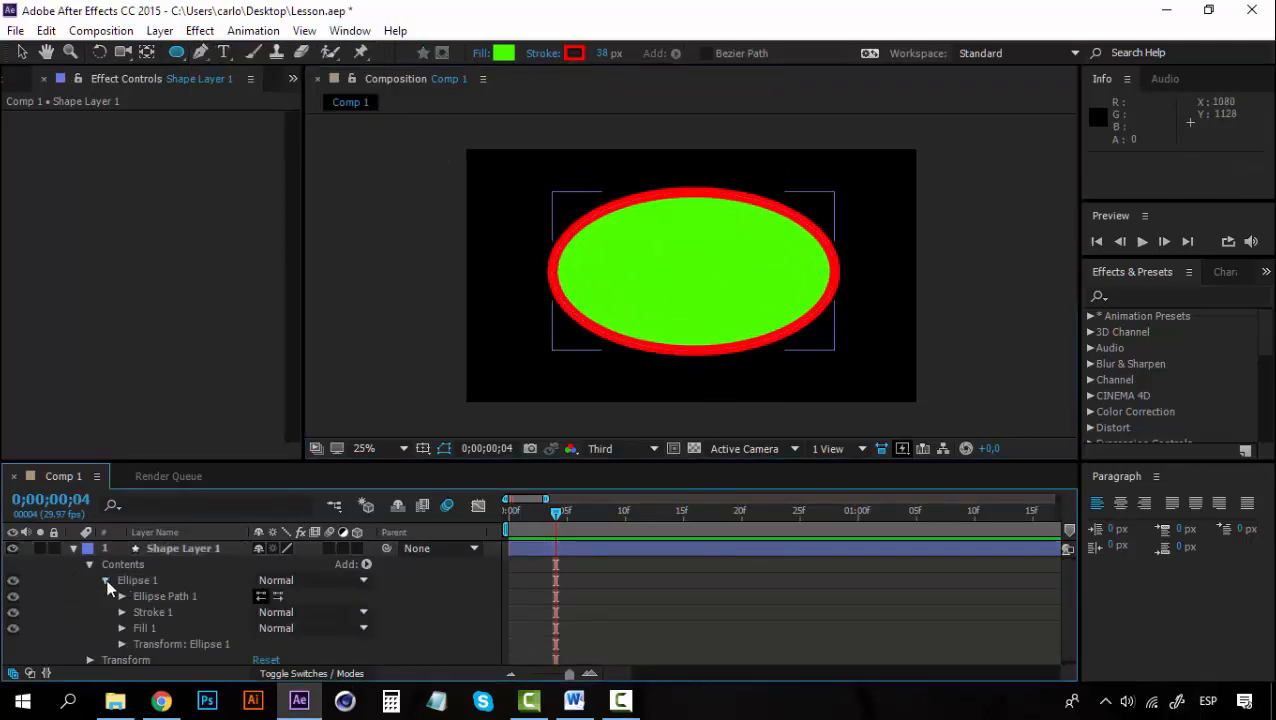
pyautogui.click(122, 597)
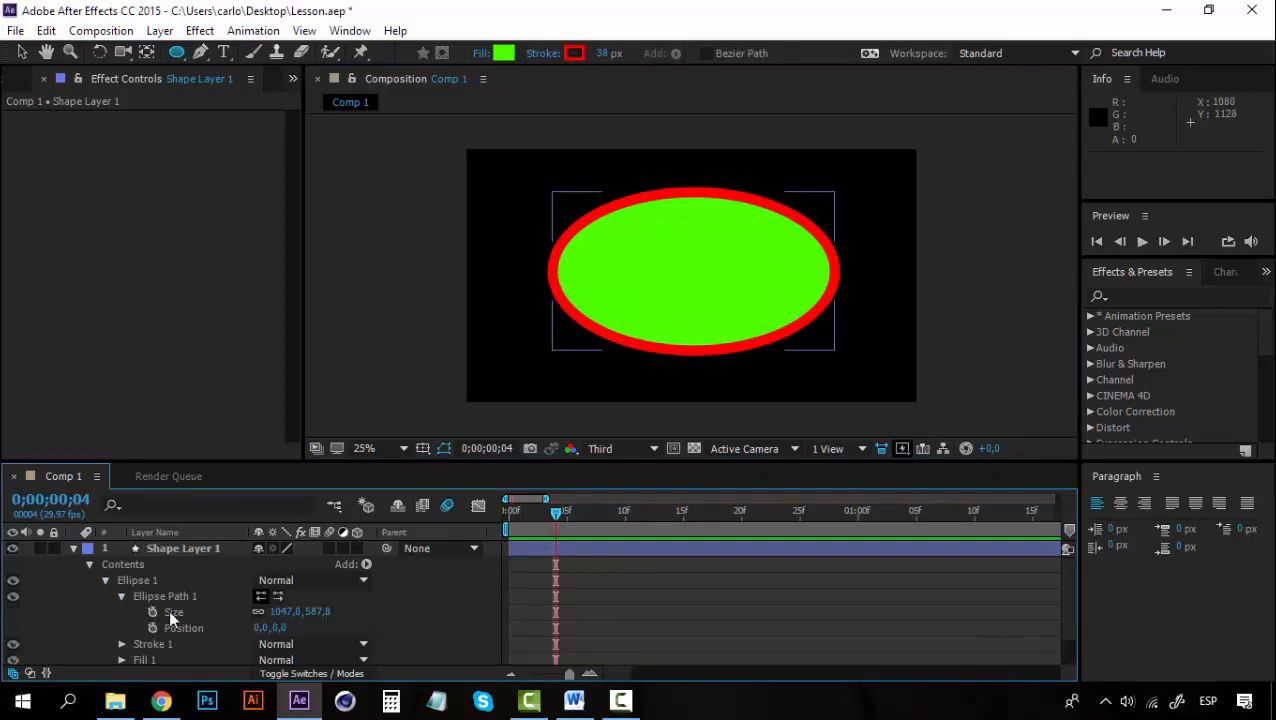
pyautogui.moveTo(322, 612)
pyautogui.mouseDown()
pyautogui.moveTo(379, 611)
pyautogui.moveTo(289, 611)
pyautogui.moveTo(306, 611)
pyautogui.mouseUp()
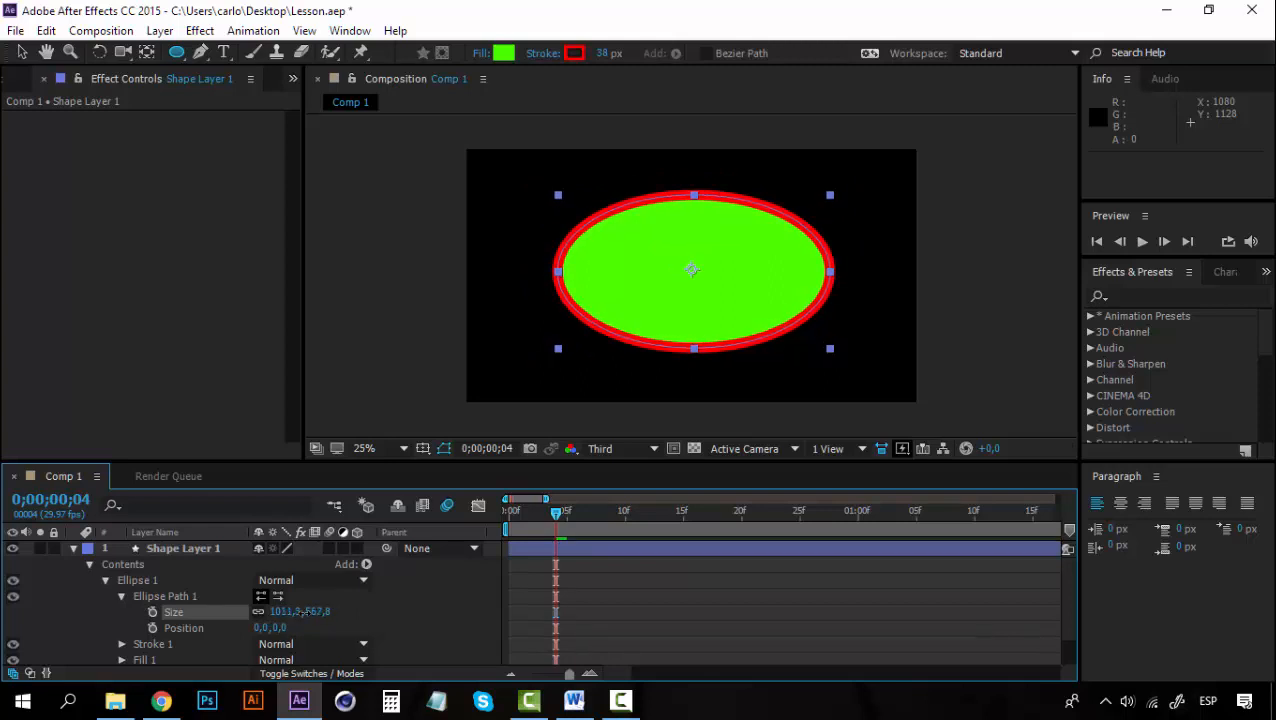
pyautogui.click(121, 596)
# - Replace the ellipse with a nearly circular one, about 532 by 518, in the left half of the composition
pyautogui.click(123, 578)
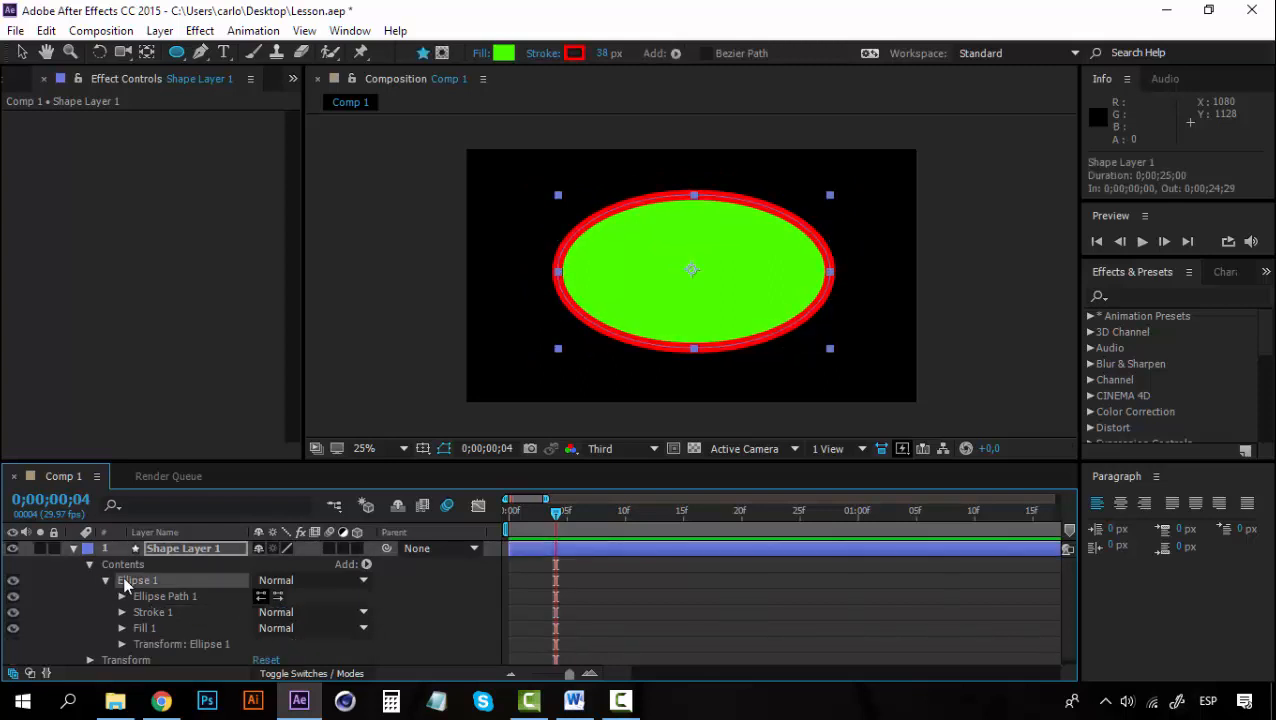
pyautogui.press('Delete')
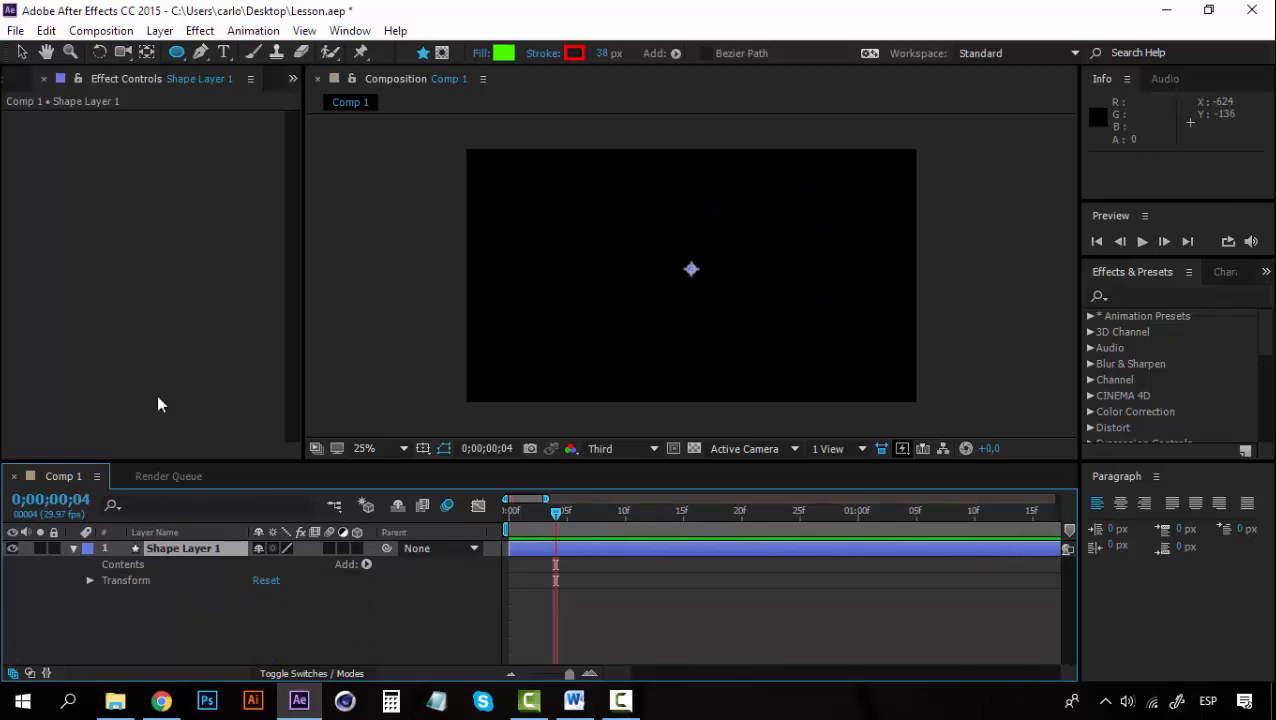
pyautogui.moveTo(508, 206); pyautogui.dragTo(652, 345)
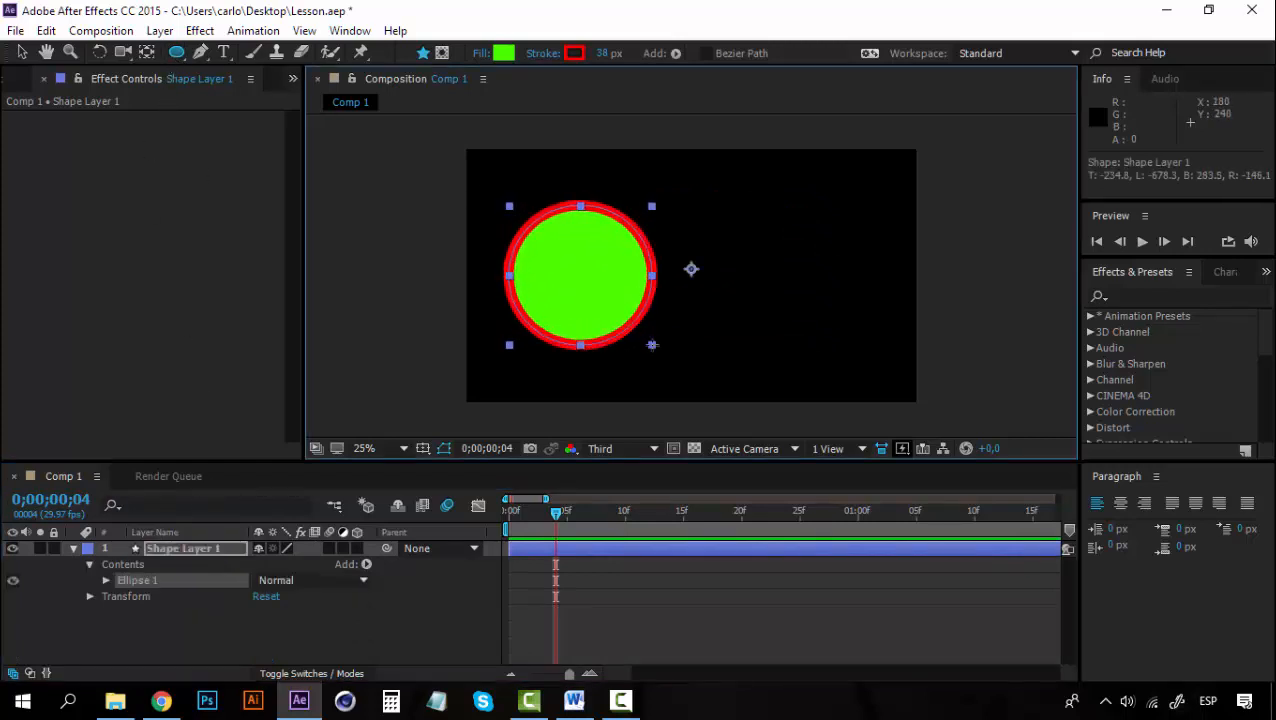
# - Draw a tilted five-point star in the same shape layer beside the circle and move it to about 358, 30
pyautogui.click(178, 54)
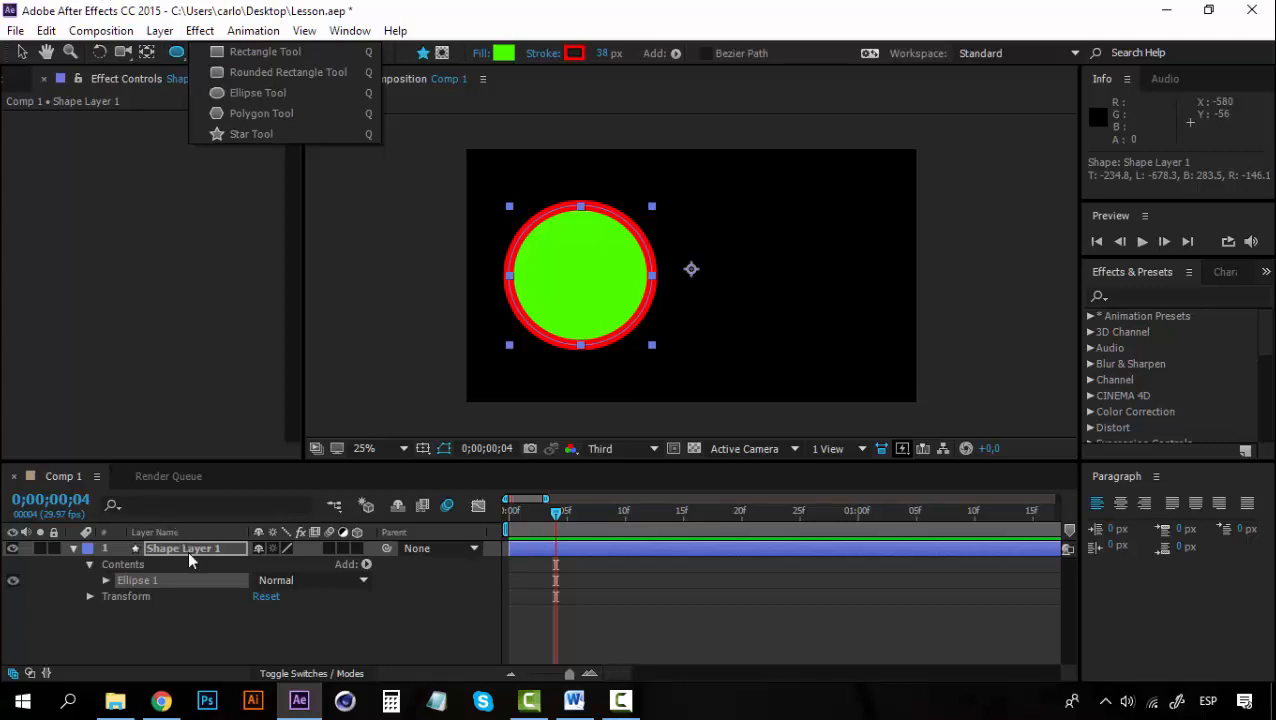
pyautogui.click(257, 134)
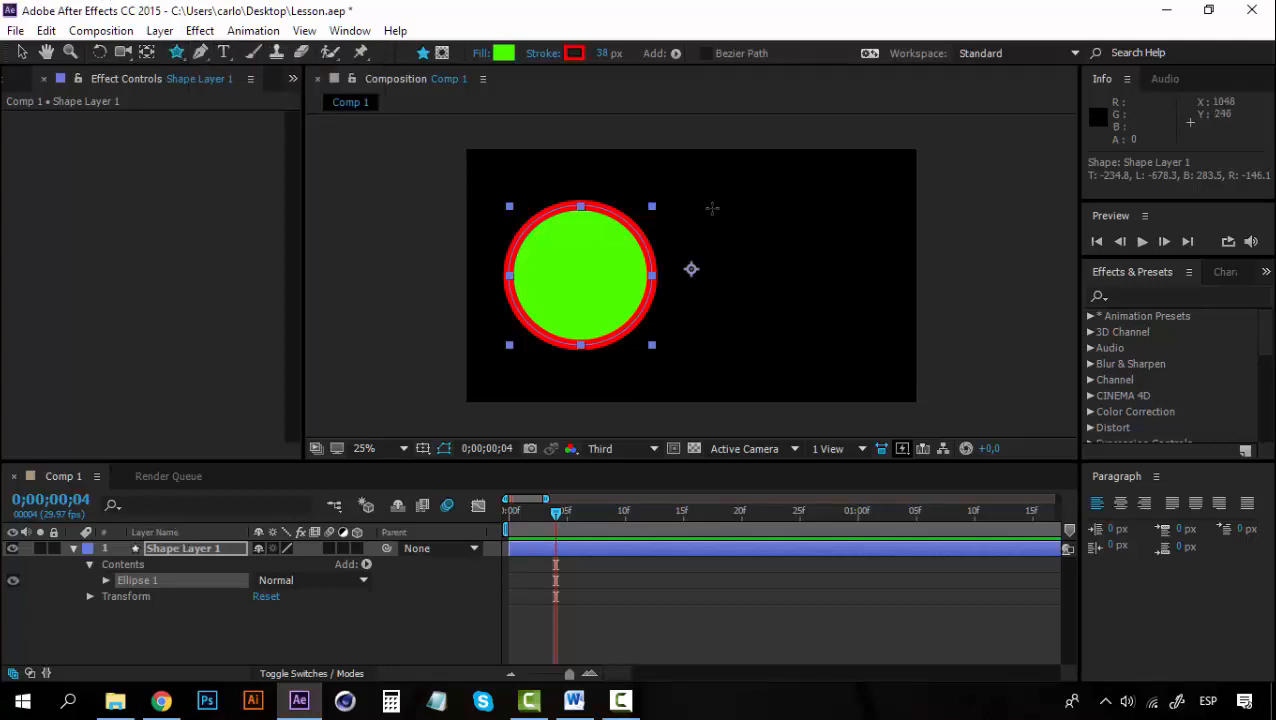
pyautogui.moveTo(712, 208); pyautogui.dragTo(683, 256)
pyautogui.hotkey('ctrl', 'z')
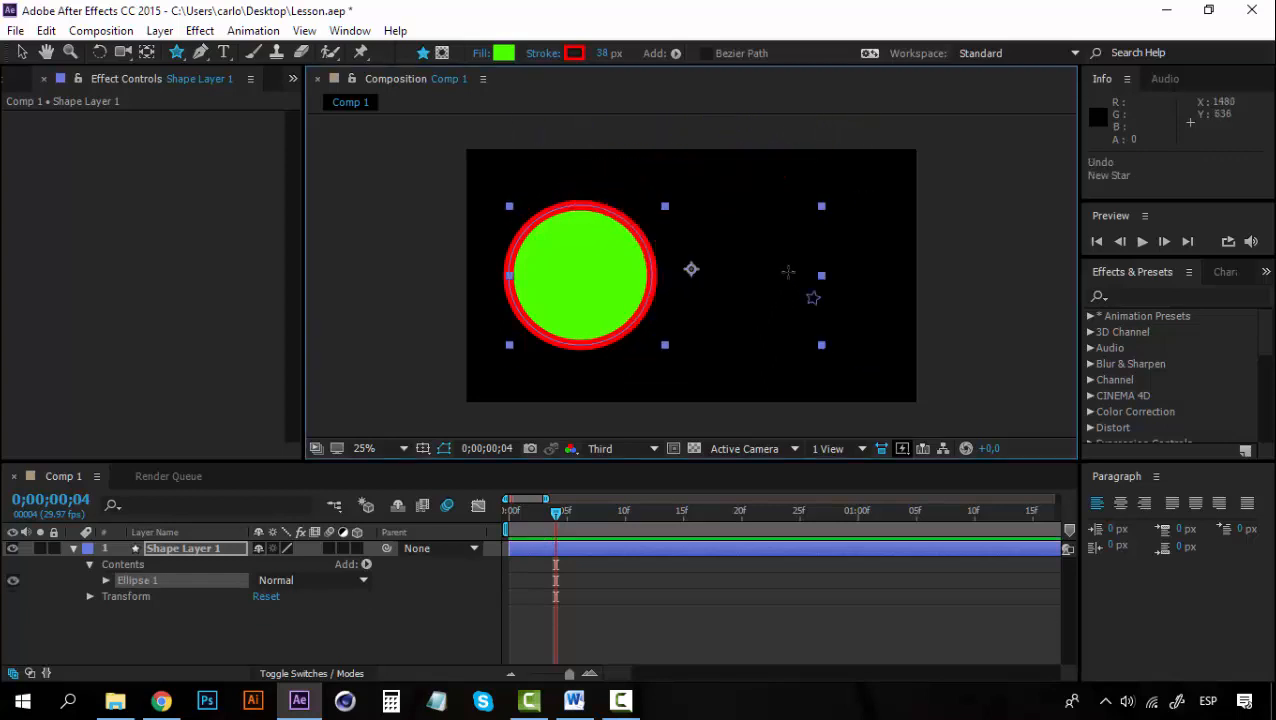
pyautogui.moveTo(814, 297); pyautogui.dragTo(856, 205)
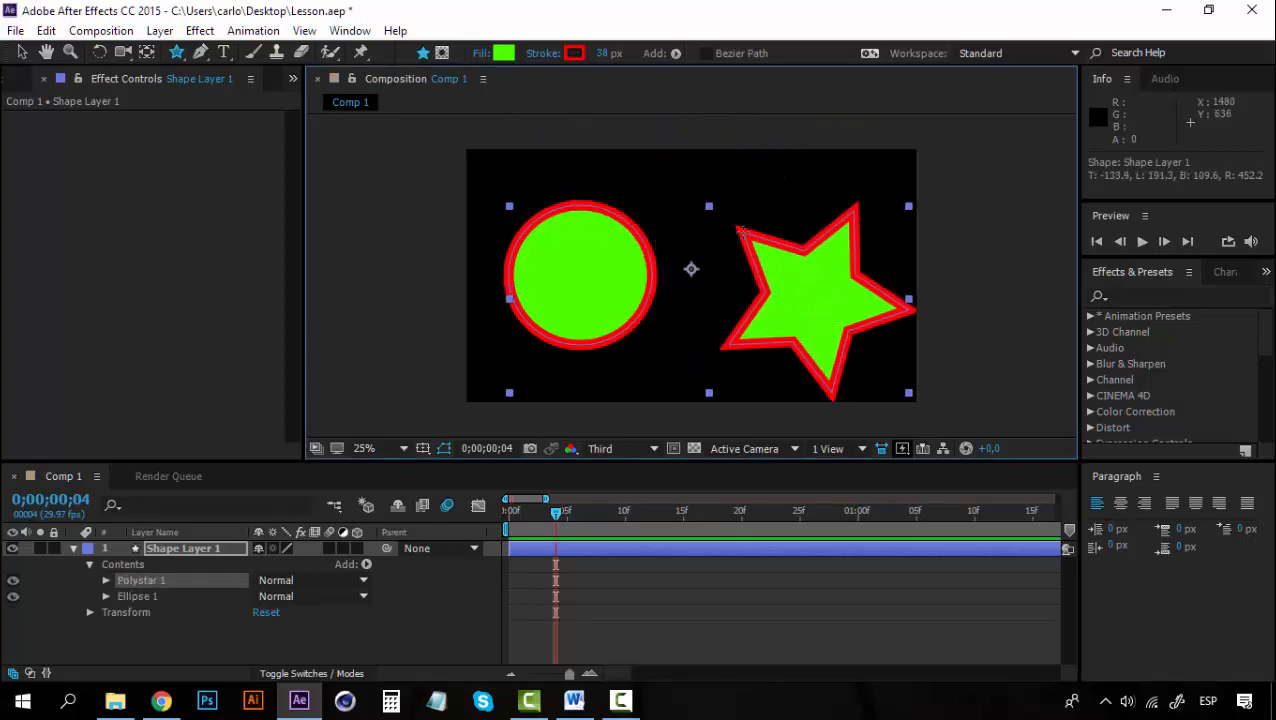
pyautogui.click(22, 52)
pyautogui.moveTo(819, 271); pyautogui.dragTo(795, 248)
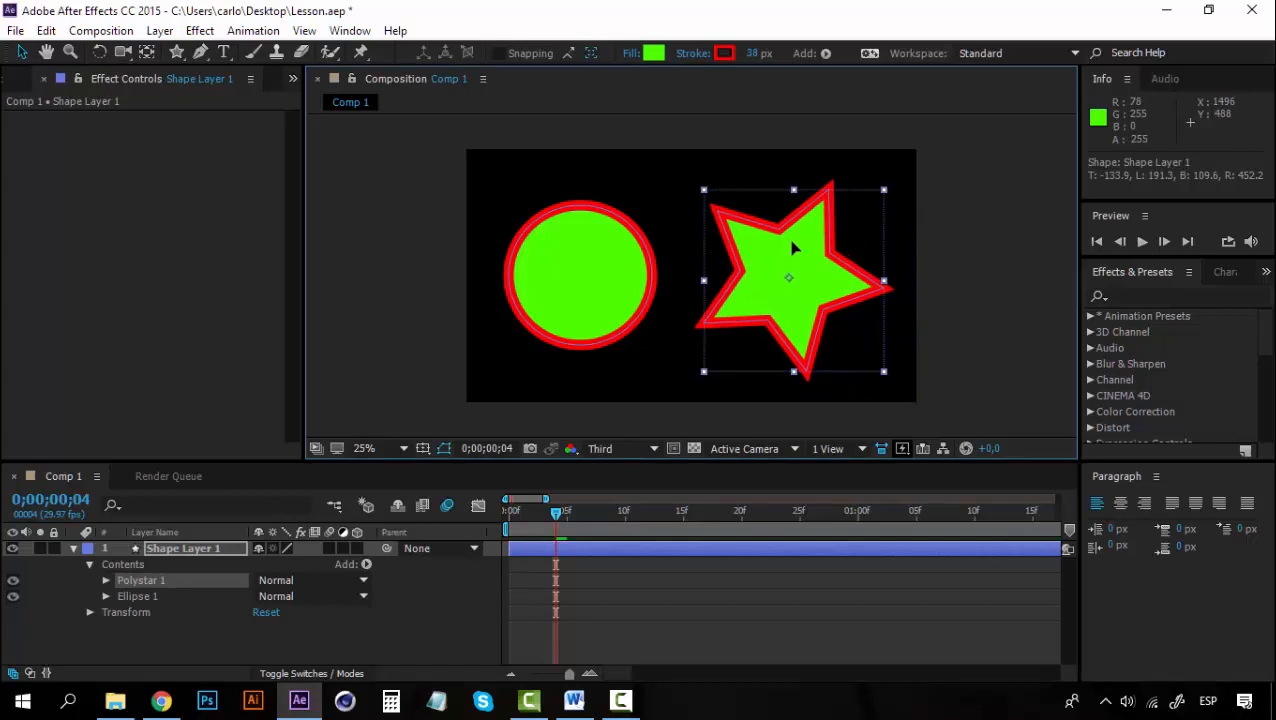
# - Select Shape Layer 1, its Contents, Polystar 1, Ellipse 1 and Transform groups in turn to compare what each one covers
pyautogui.click(197, 557)
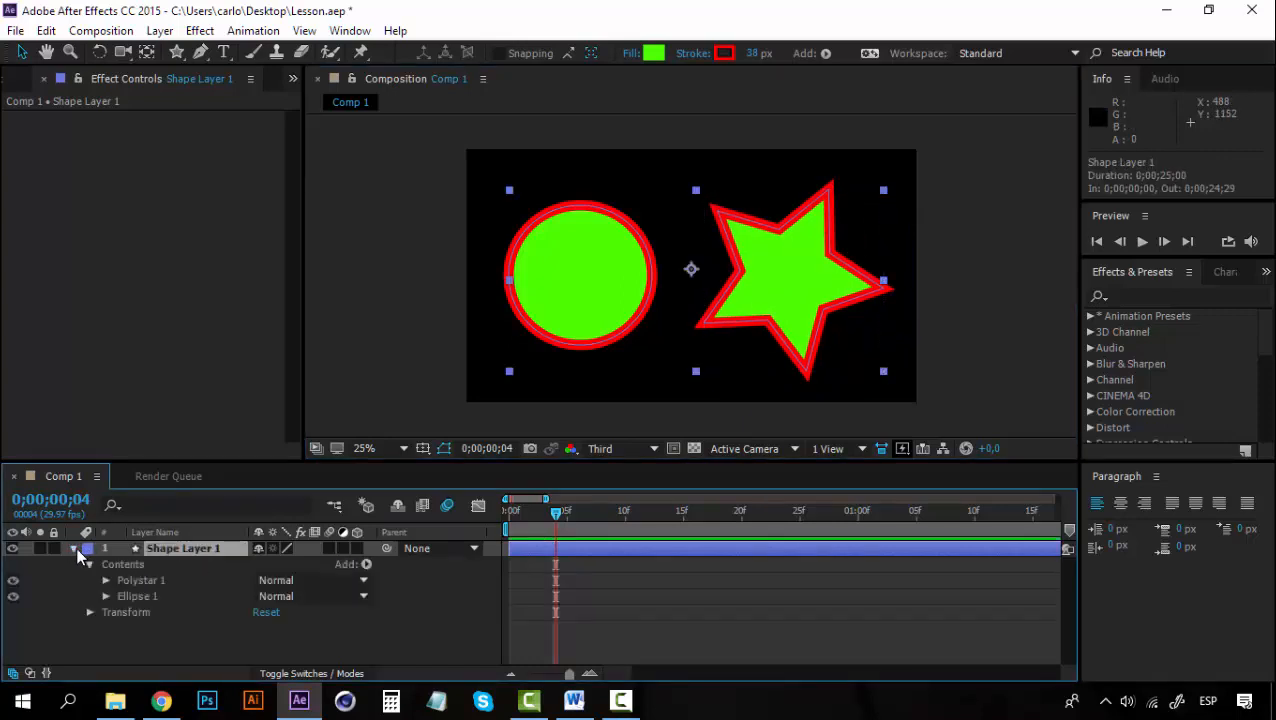
pyautogui.click(141, 566)
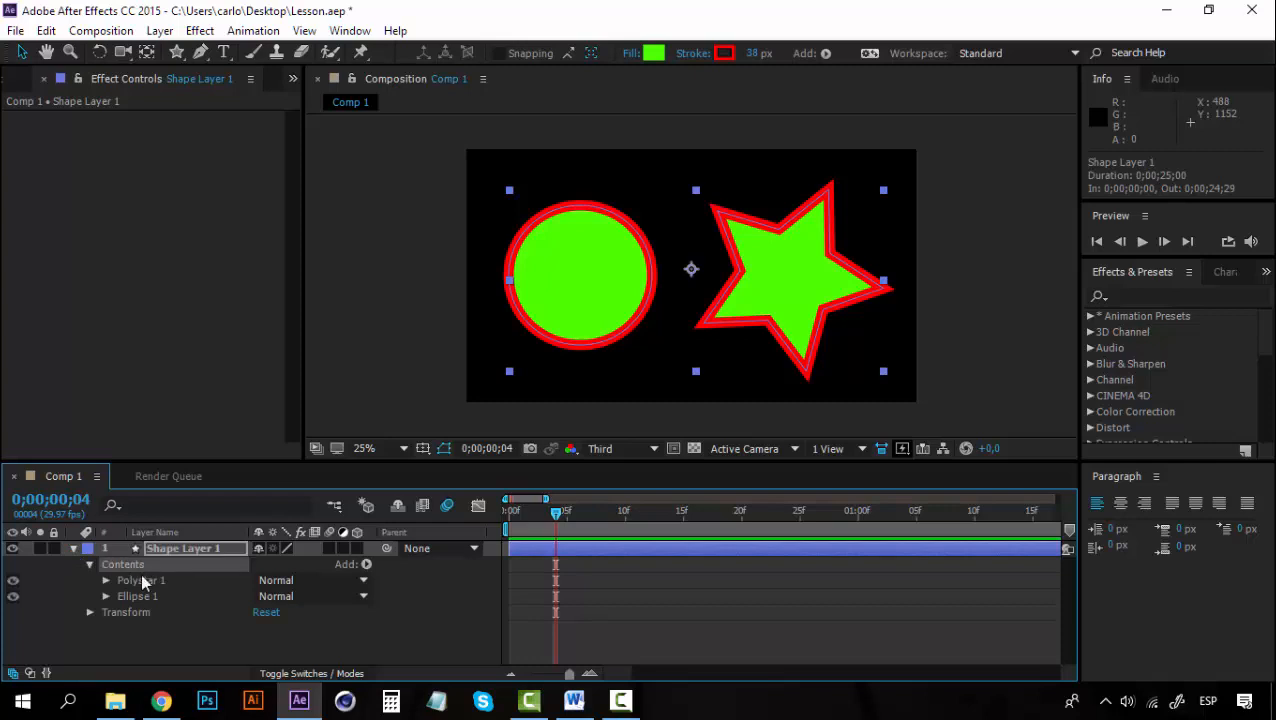
pyautogui.click(141, 580)
pyautogui.click(147, 596)
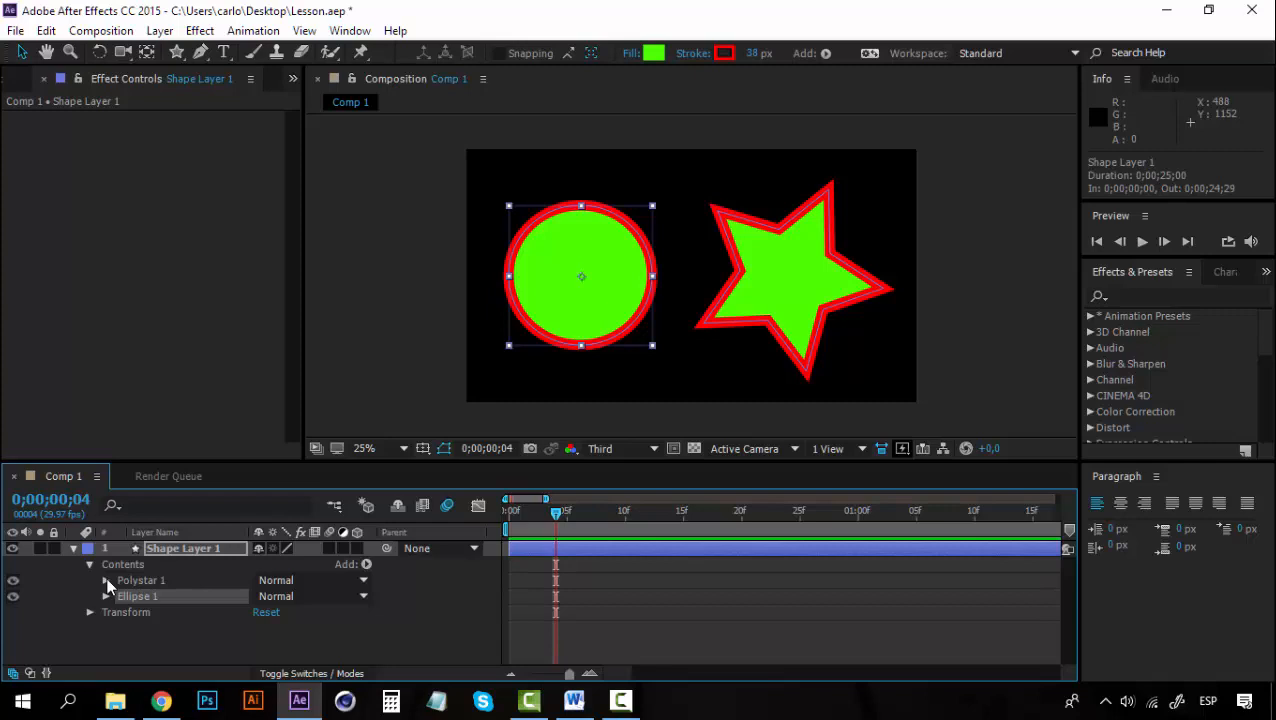
pyautogui.click(127, 613)
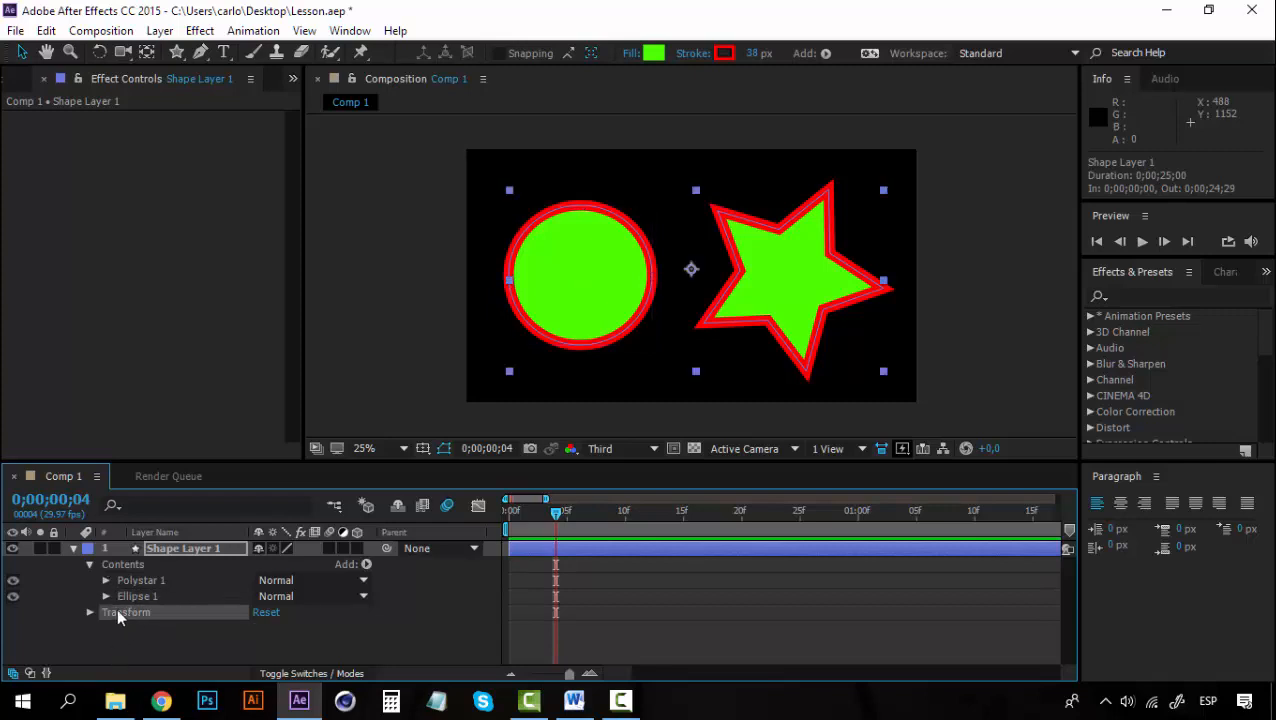
# - Try shifting the whole shape layer through its Transform Position, undo the change and collapse the layer's Transform group
pyautogui.click(89, 612)
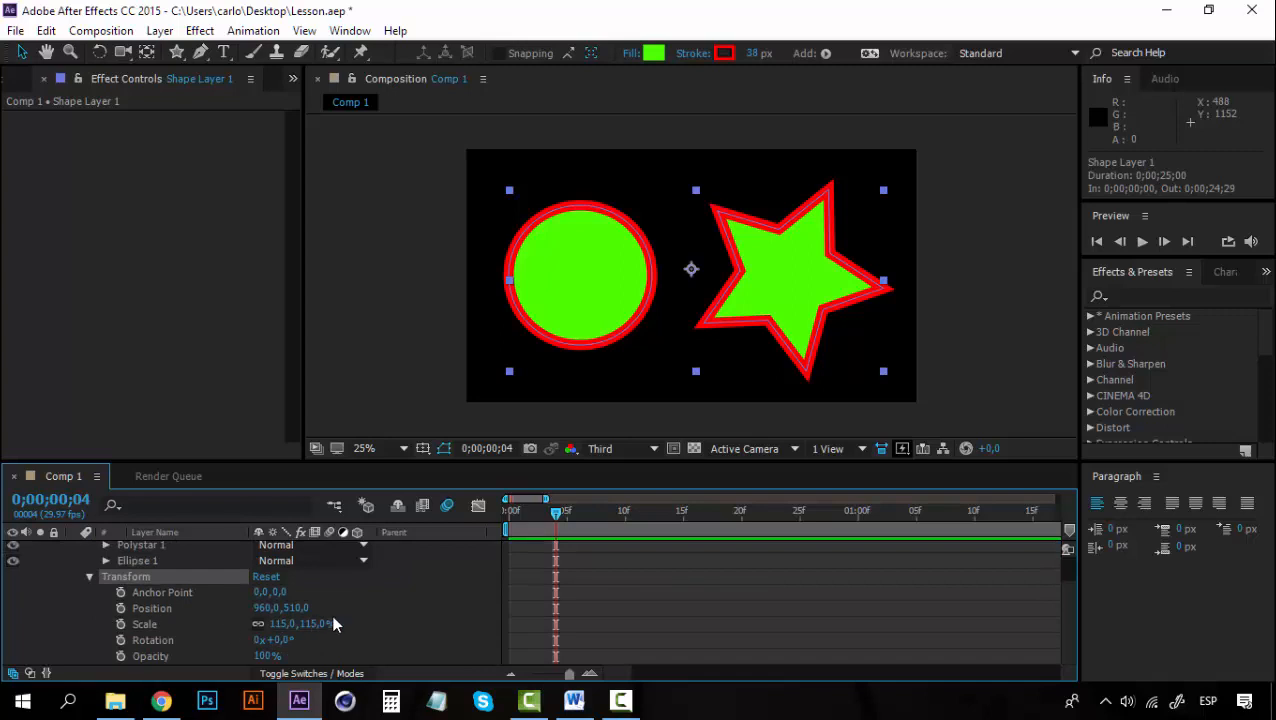
pyautogui.moveTo(293, 607); pyautogui.dragTo(219, 609)
pyautogui.hotkey('ctrl', 'z')
pyautogui.click(83, 574)
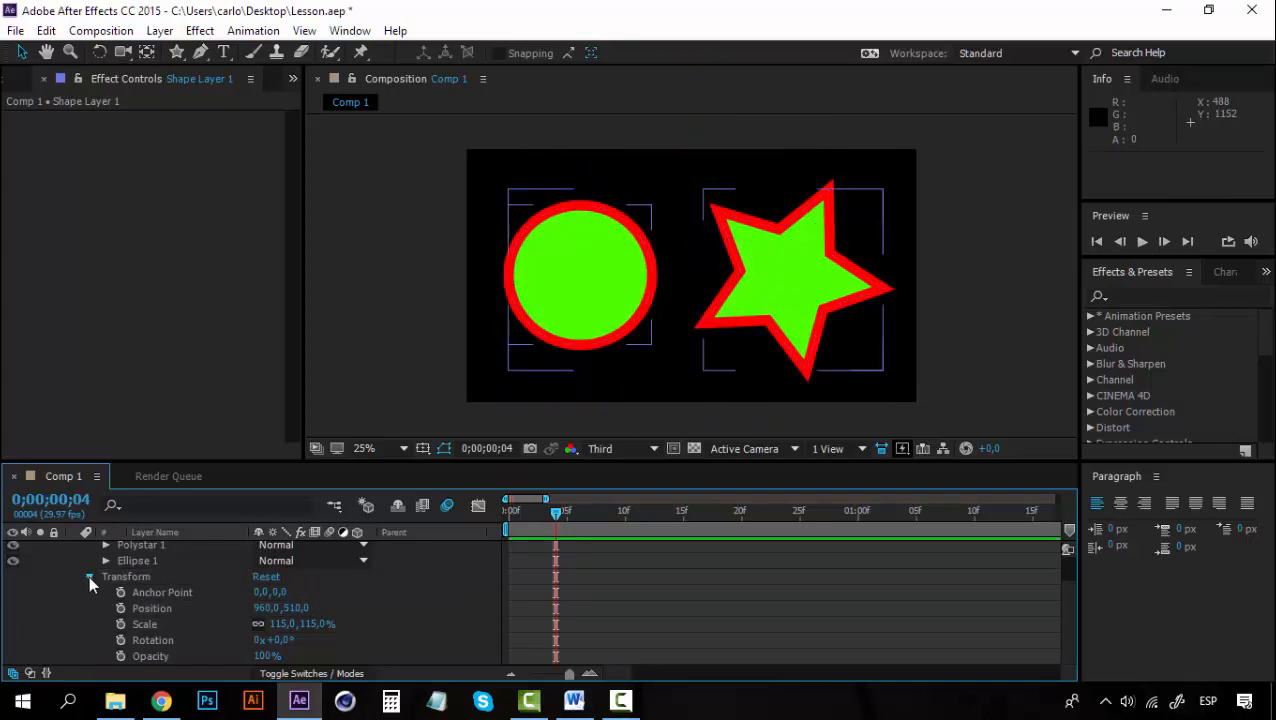
pyautogui.click(89, 575)
# - Expand the Polystar 1 group and its own Transform properties
pyautogui.click(106, 580)
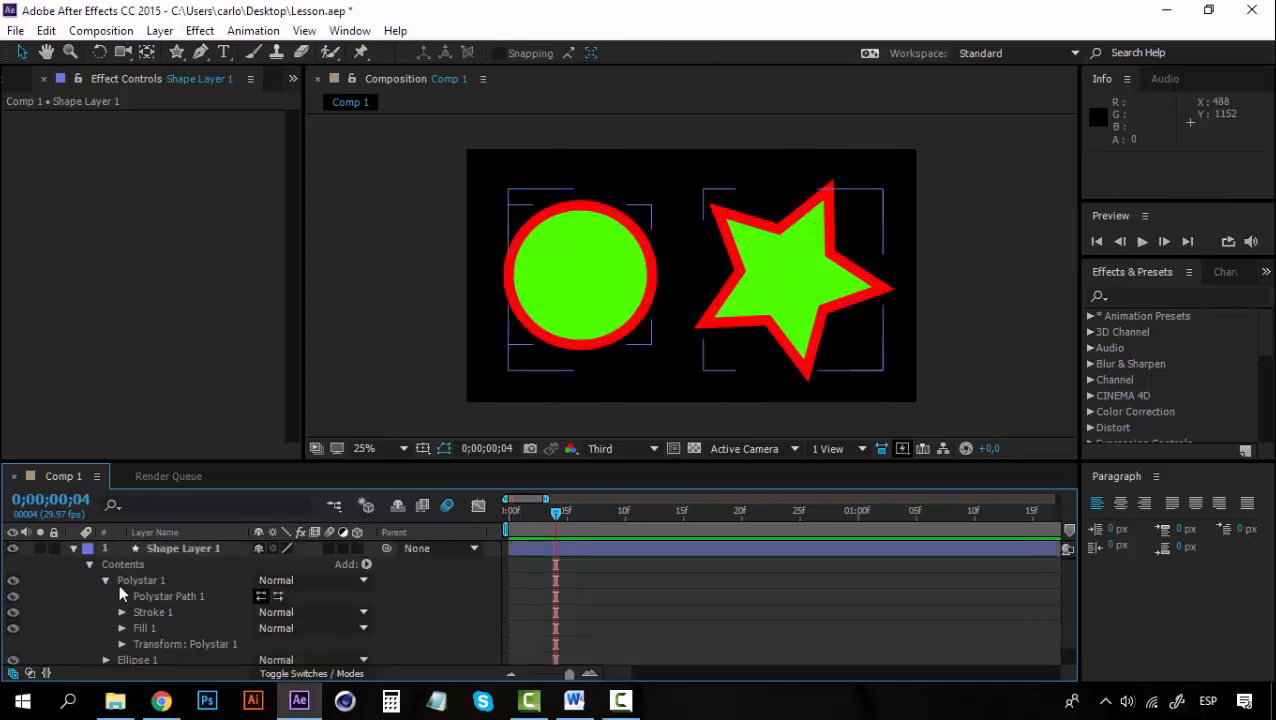
pyautogui.click(121, 645)
pyautogui.scroll(-2, 173, 643)
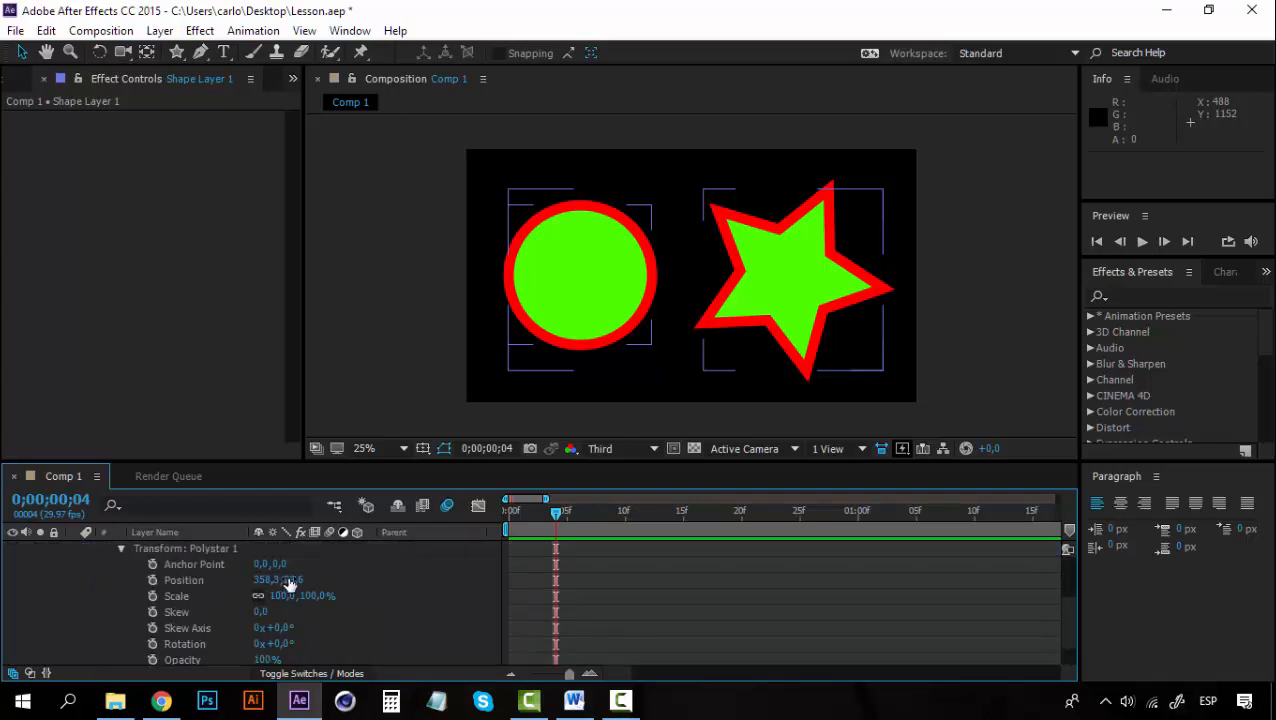
# - Try changing the star's vertical position within Transform: Polystar 1 and undo the change
pyautogui.moveTo(289, 582); pyautogui.dragTo(455, 582)
pyautogui.hotkey('ctrl', 'z')
# - Animate the star's Position with a keyframe at 0;00;00;00 and another at 0;00;01;00, moving it down to 358.3, 436.5
pyautogui.moveTo(474, 518); pyautogui.dragTo(471, 519)
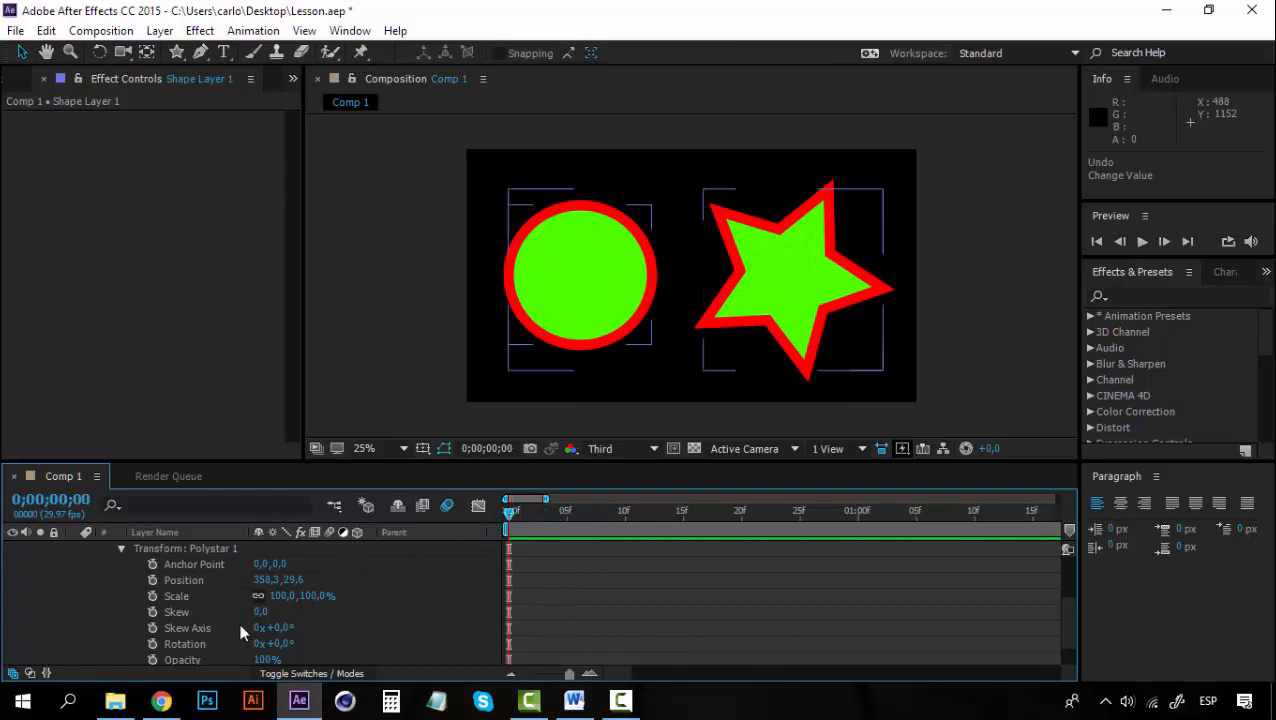
pyautogui.click(153, 580)
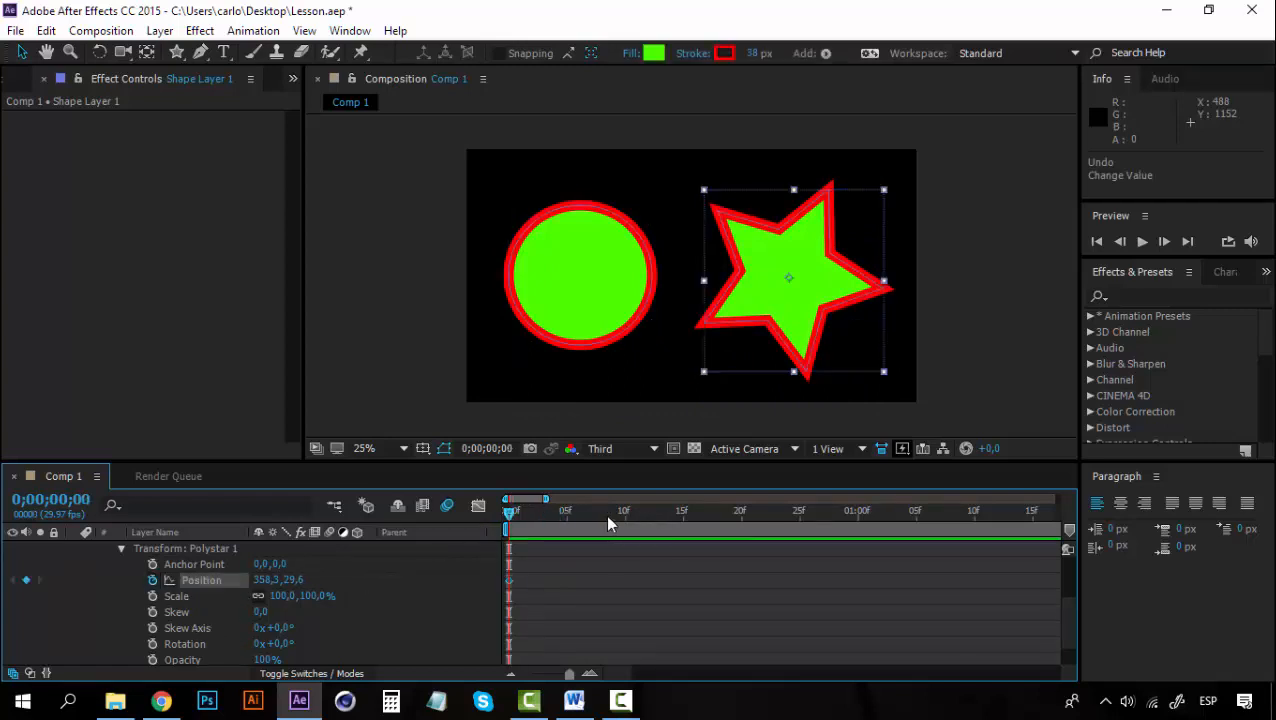
pyautogui.click(858, 512)
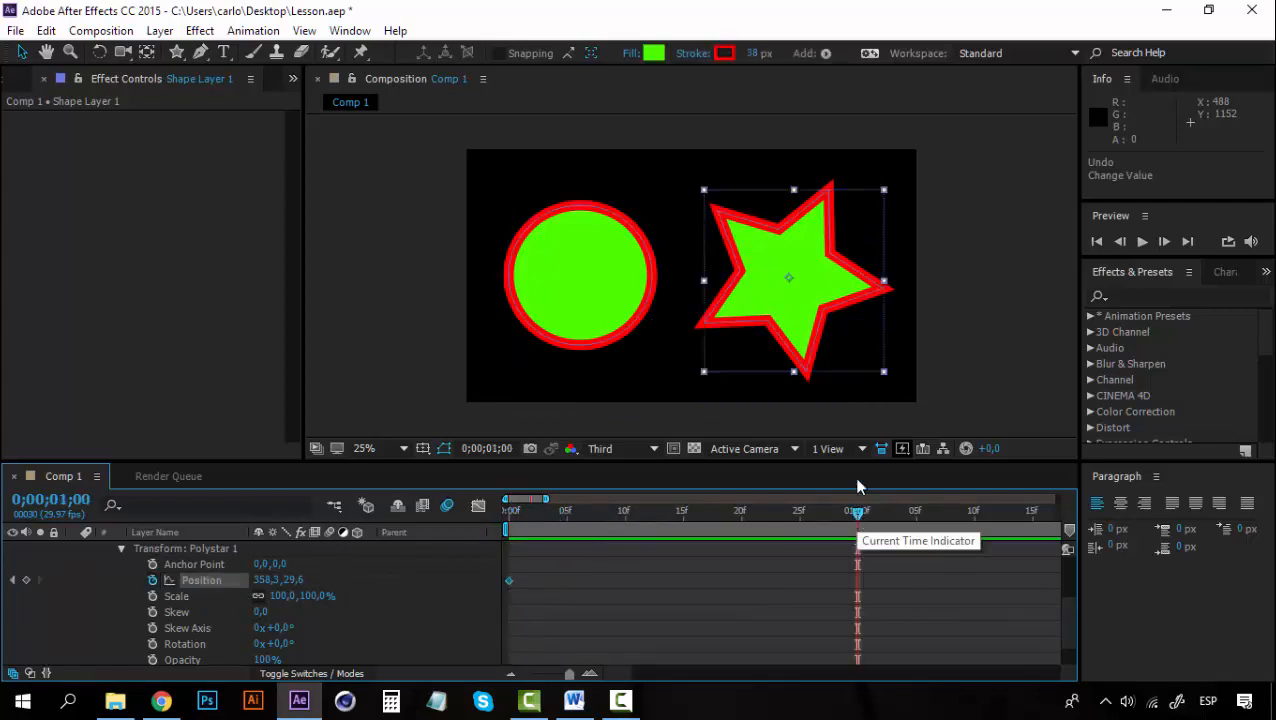
pyautogui.moveTo(817, 279); pyautogui.dragTo(817, 389)
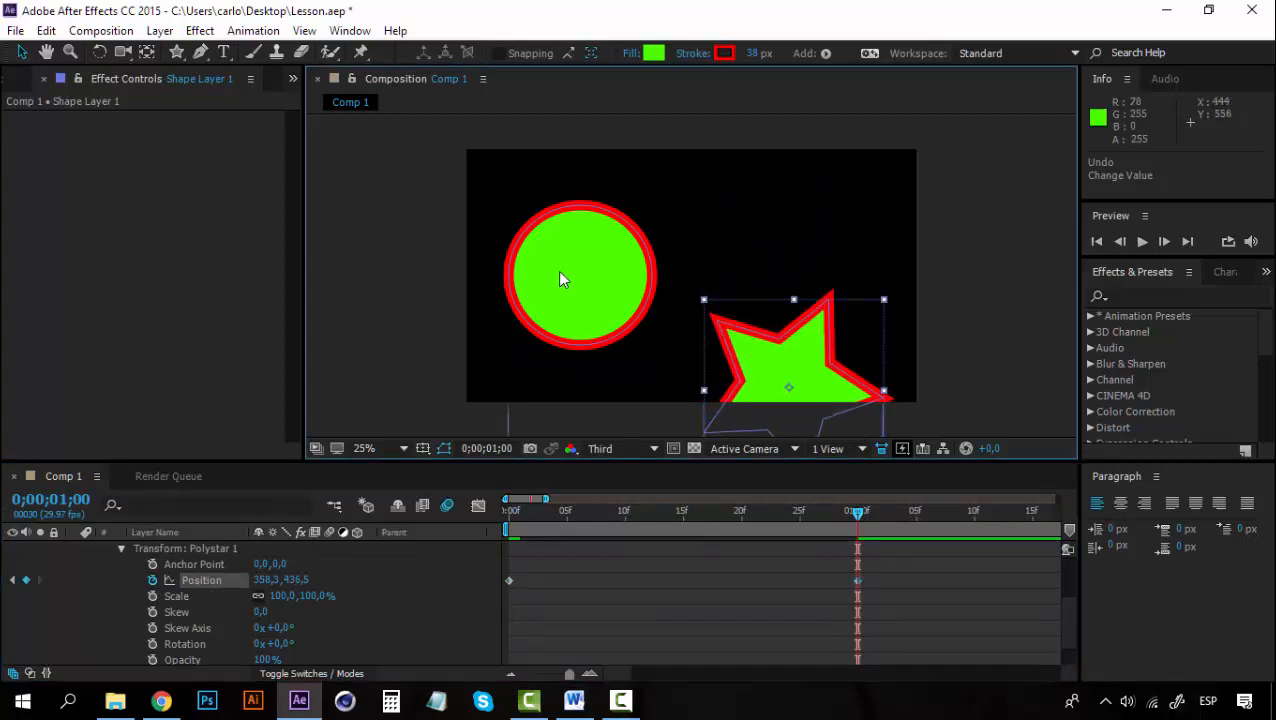
pyautogui.scroll(3, 112, 588)
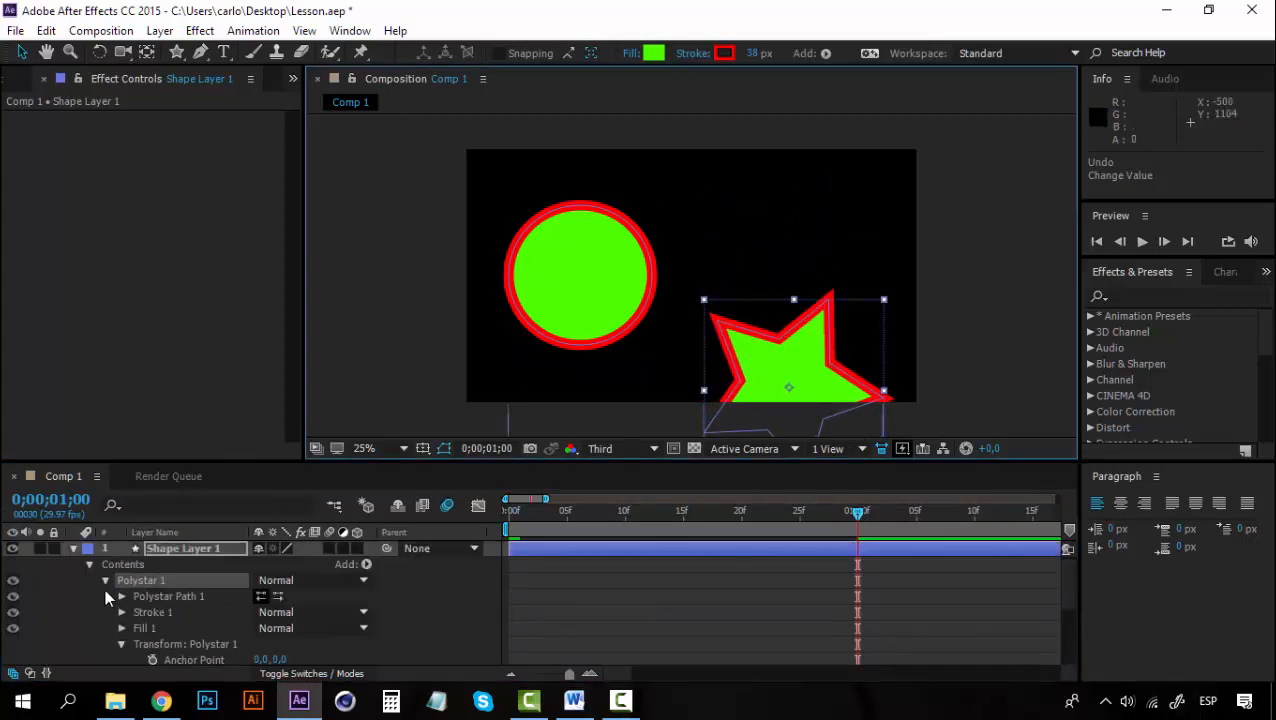
# - Animate the circle's own Position within Transform: Ellipse 1, with keyframes at 0;00;00;00 and 0;00;01;00, moving it up to the frame's upper edge
pyautogui.click(107, 588)
pyautogui.click(148, 599)
pyautogui.click(111, 595)
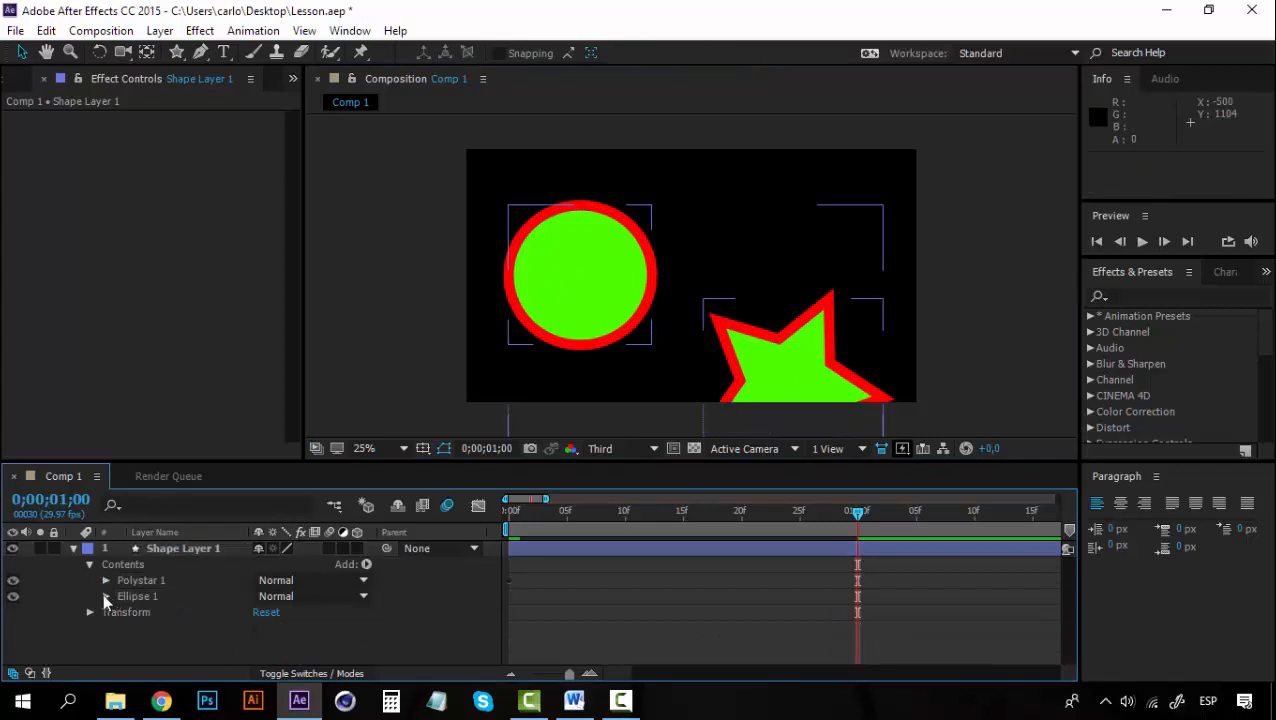
pyautogui.click(105, 594)
pyautogui.click(139, 592)
pyautogui.scroll(-1, 133, 621)
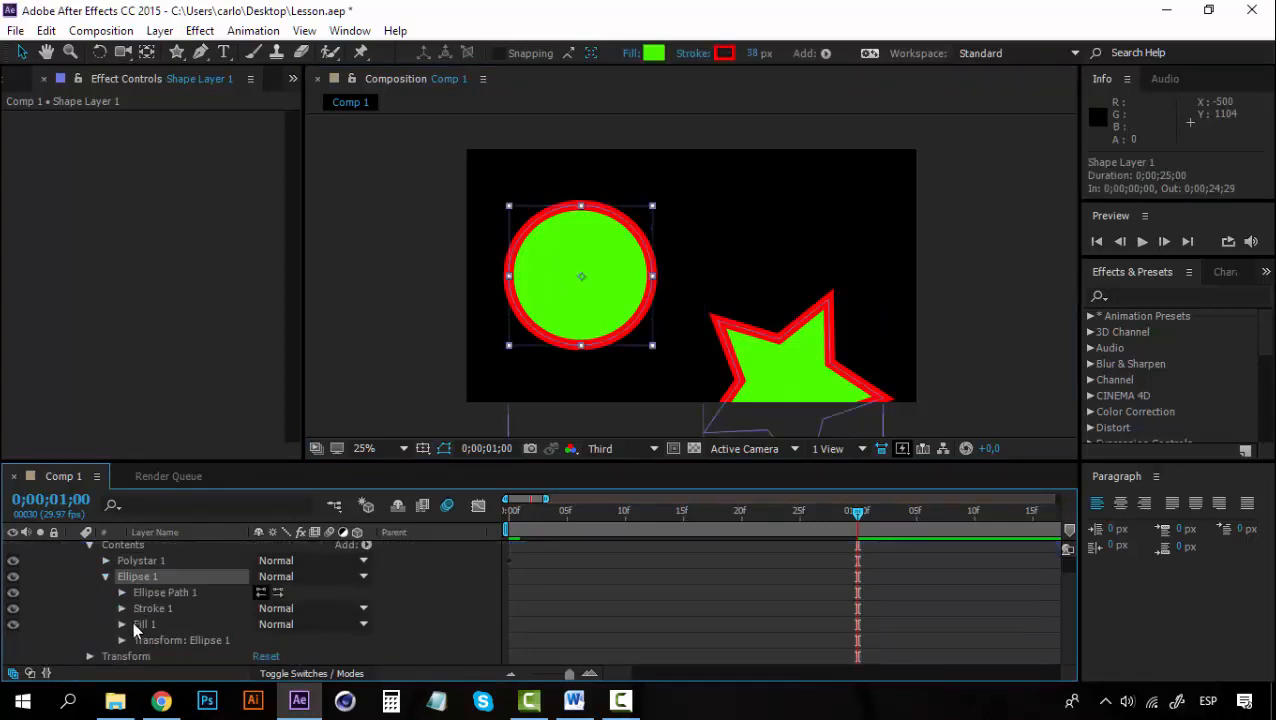
pyautogui.click(121, 640)
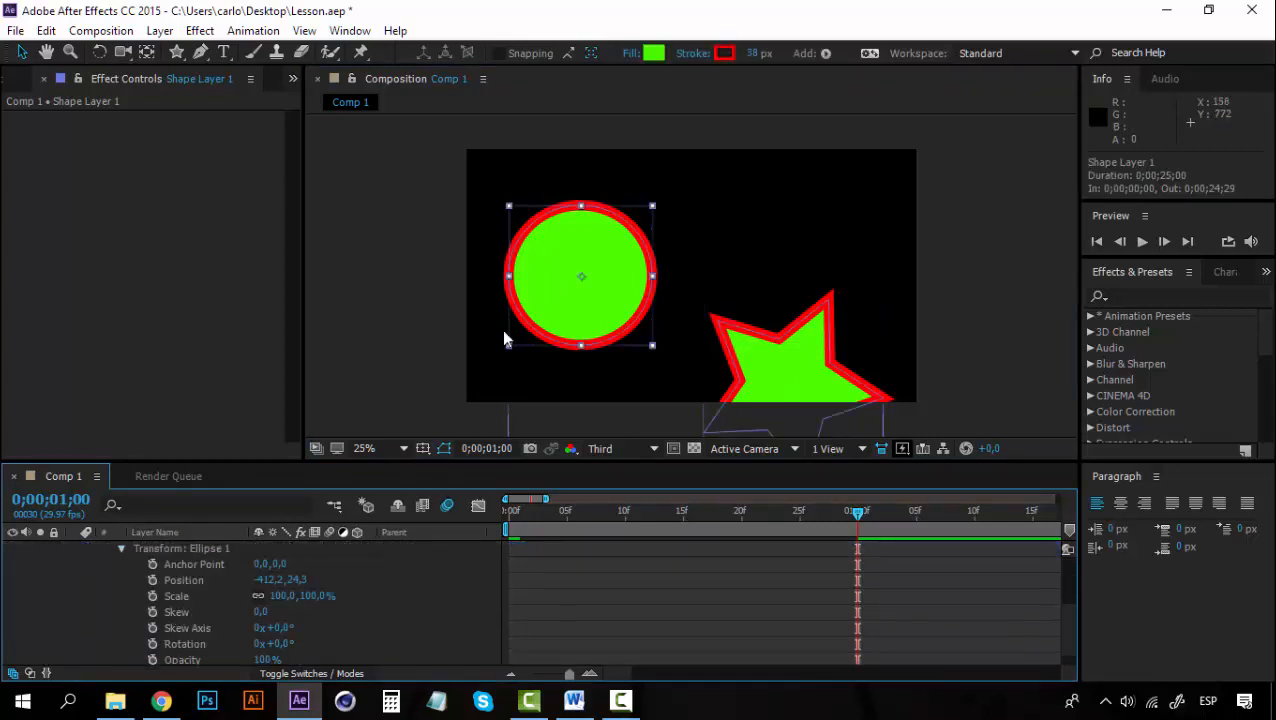
pyautogui.moveTo(857, 518); pyautogui.dragTo(510, 515)
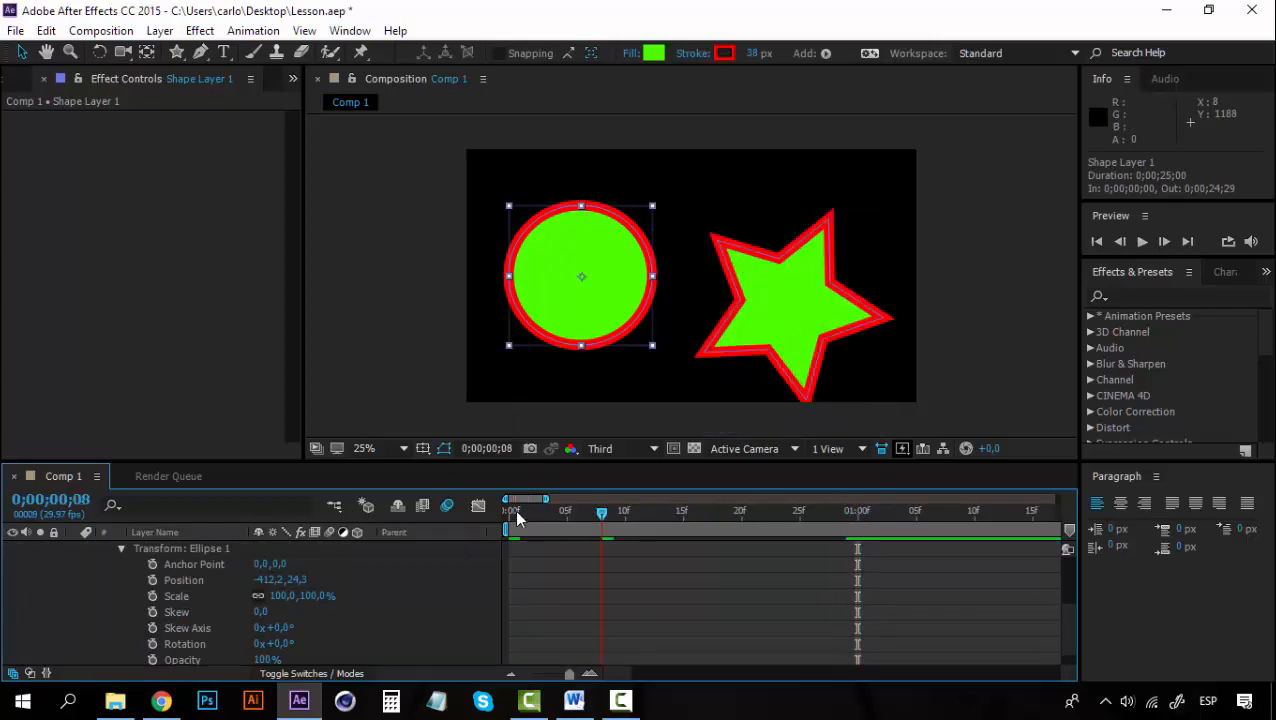
pyautogui.click(152, 580)
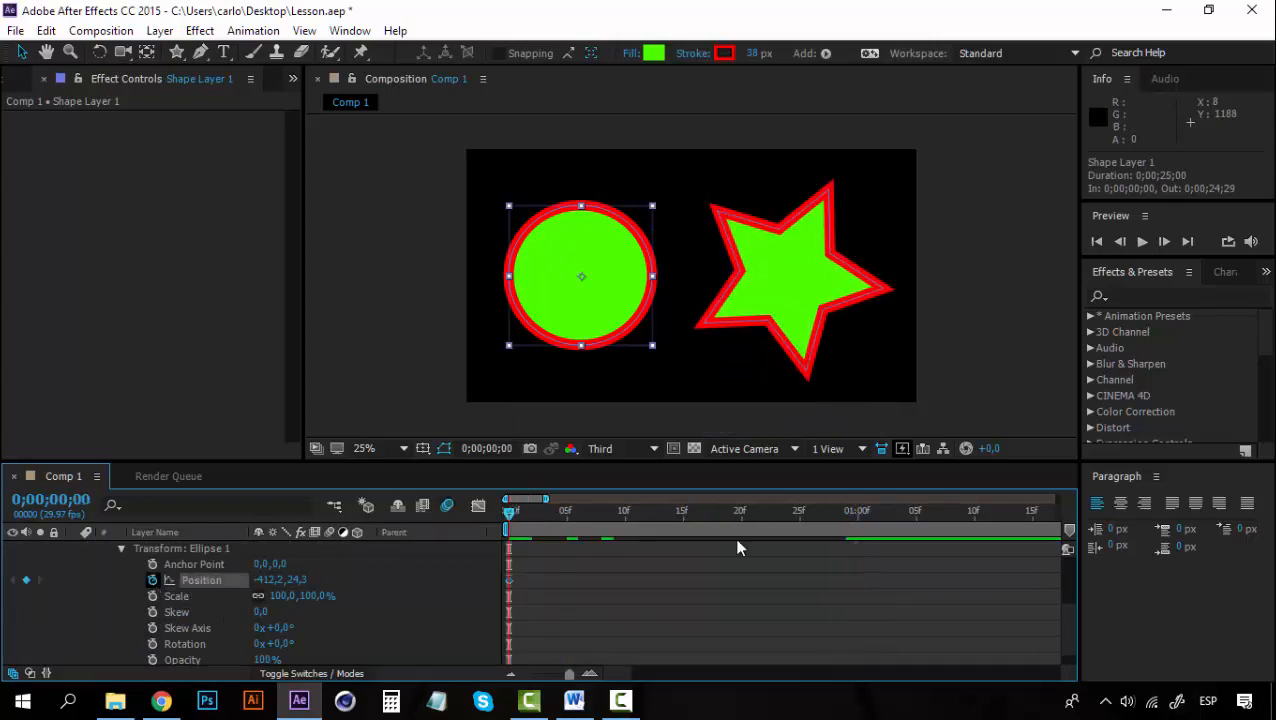
pyautogui.click(855, 517)
pyautogui.moveTo(610, 293); pyautogui.dragTo(622, 118)
# - Preview the circle and star moving separately from 0;00;00;00 and collapse the Ellipse 1 group
pyautogui.click(527, 512)
pyautogui.moveTo(528, 512); pyautogui.dragTo(509, 512)
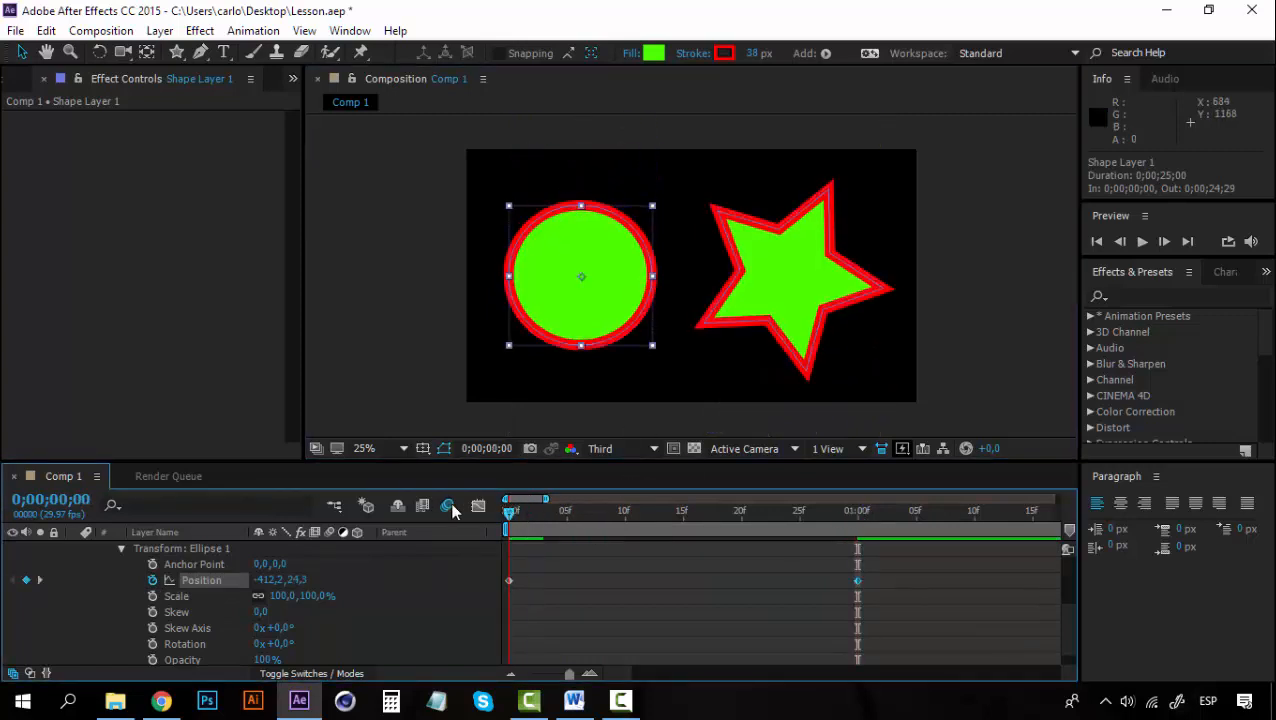
pyautogui.press('space')
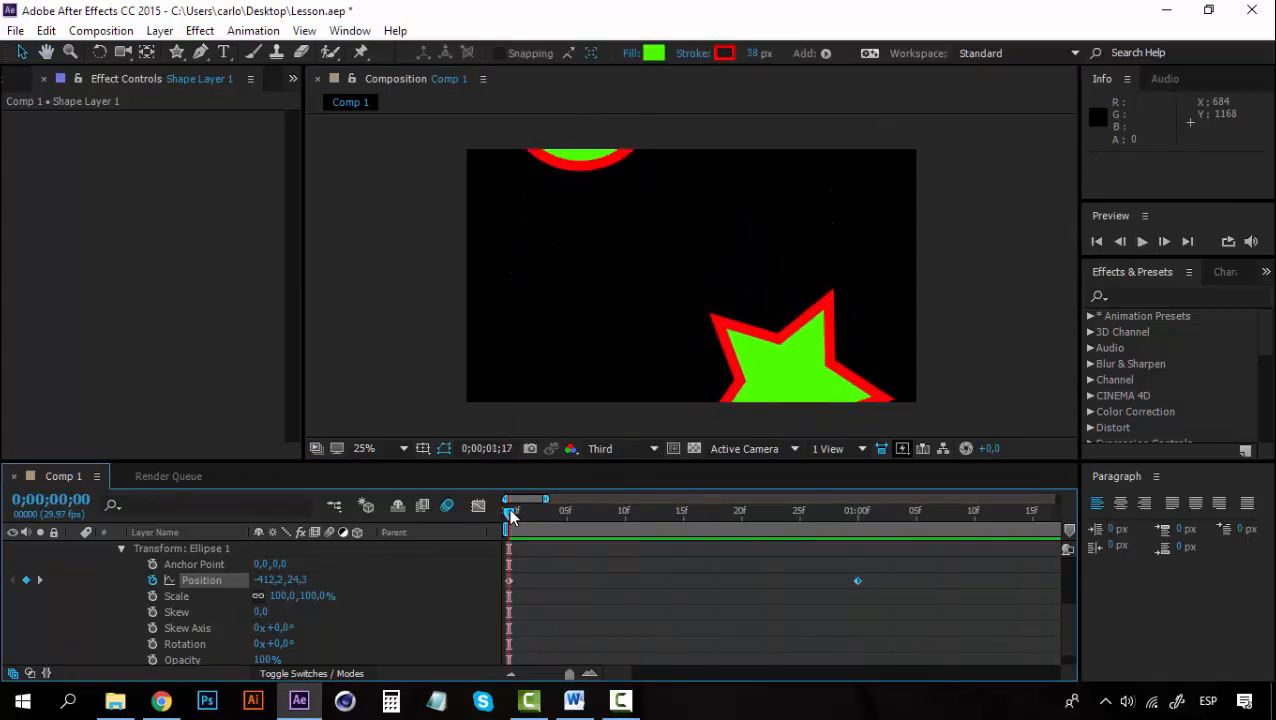
pyautogui.press('space')
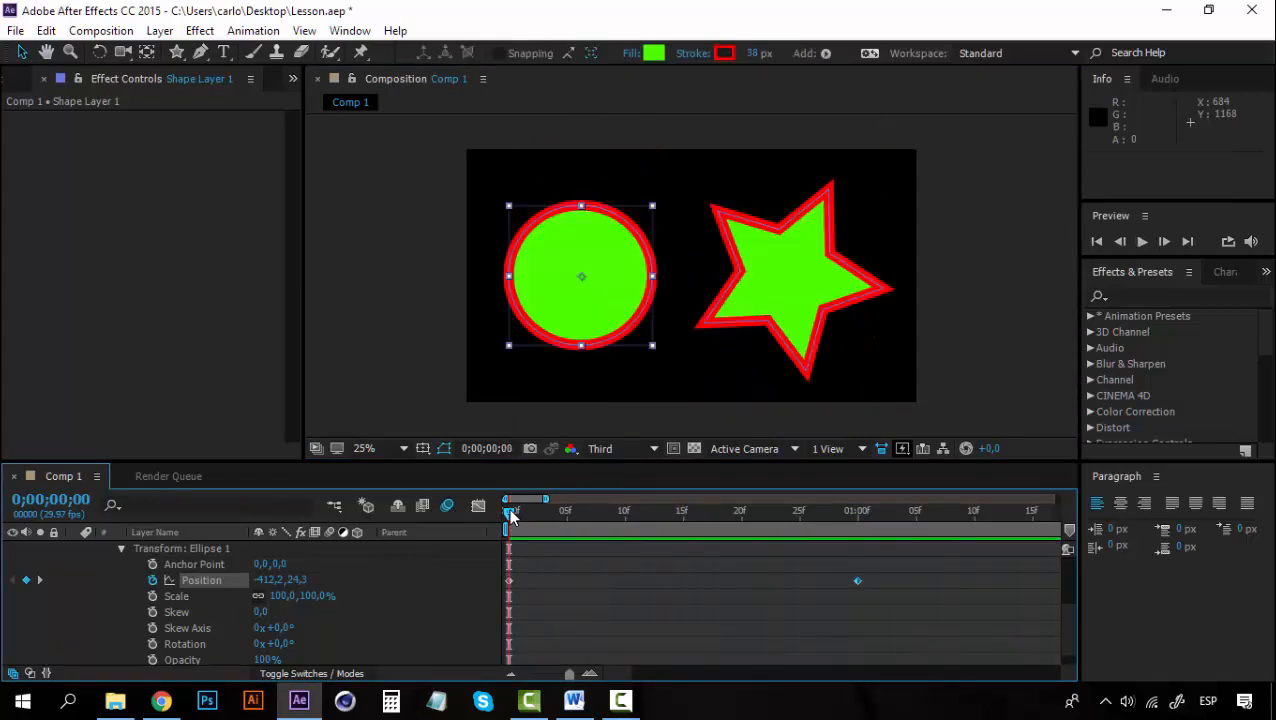
pyautogui.scroll(1, 122, 579)
pyautogui.click(122, 592)
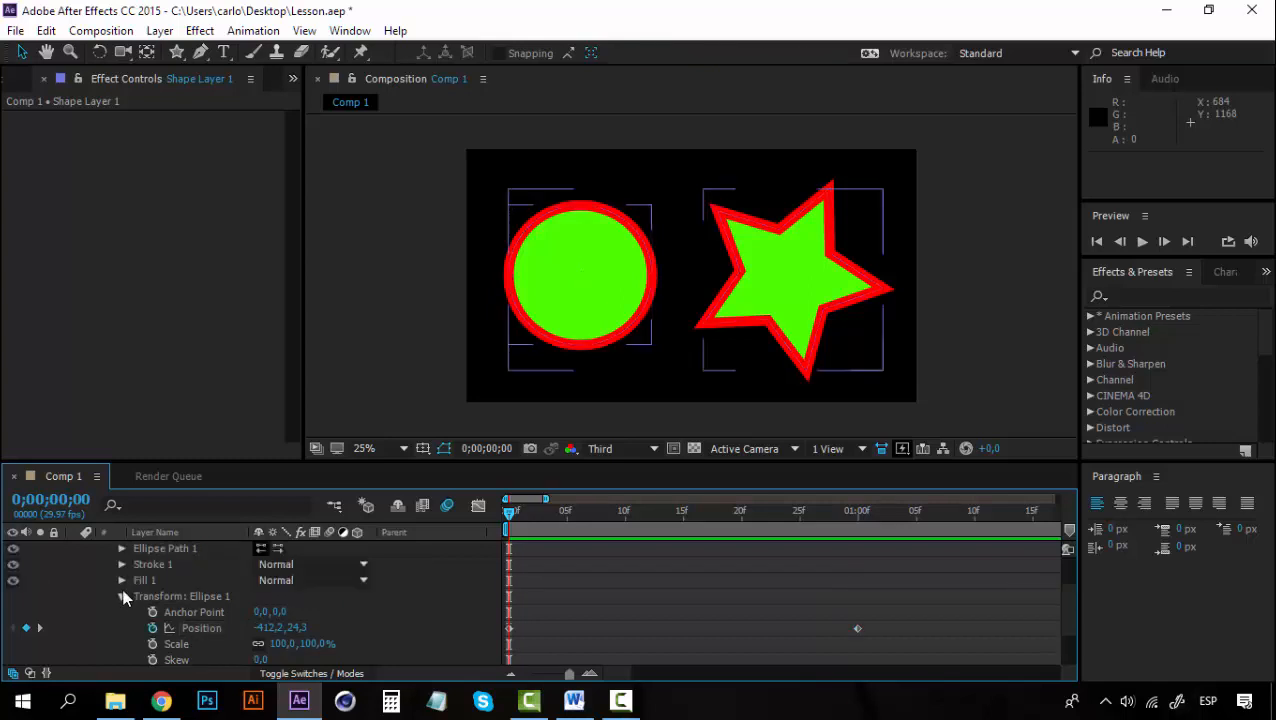
pyautogui.click(106, 576)
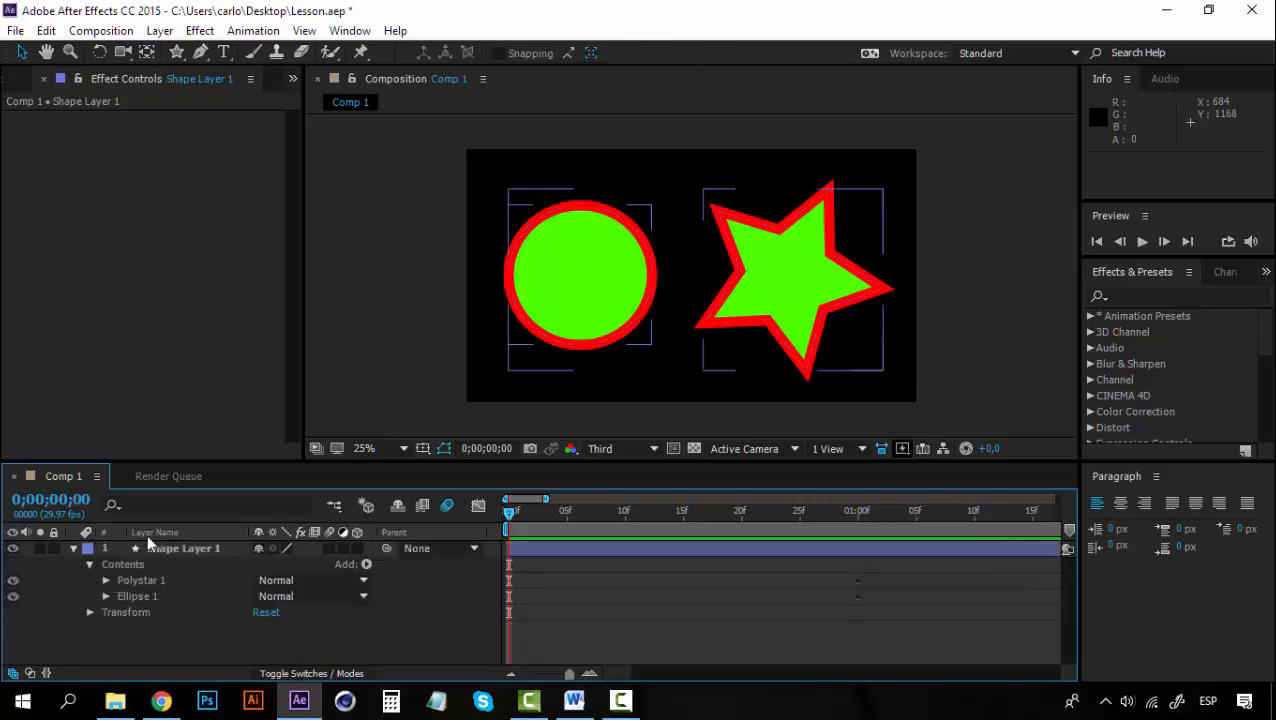
# - Try drawing a small star between the circle and the large star without selecting the shape layer, and undo it
pyautogui.click(177, 52)
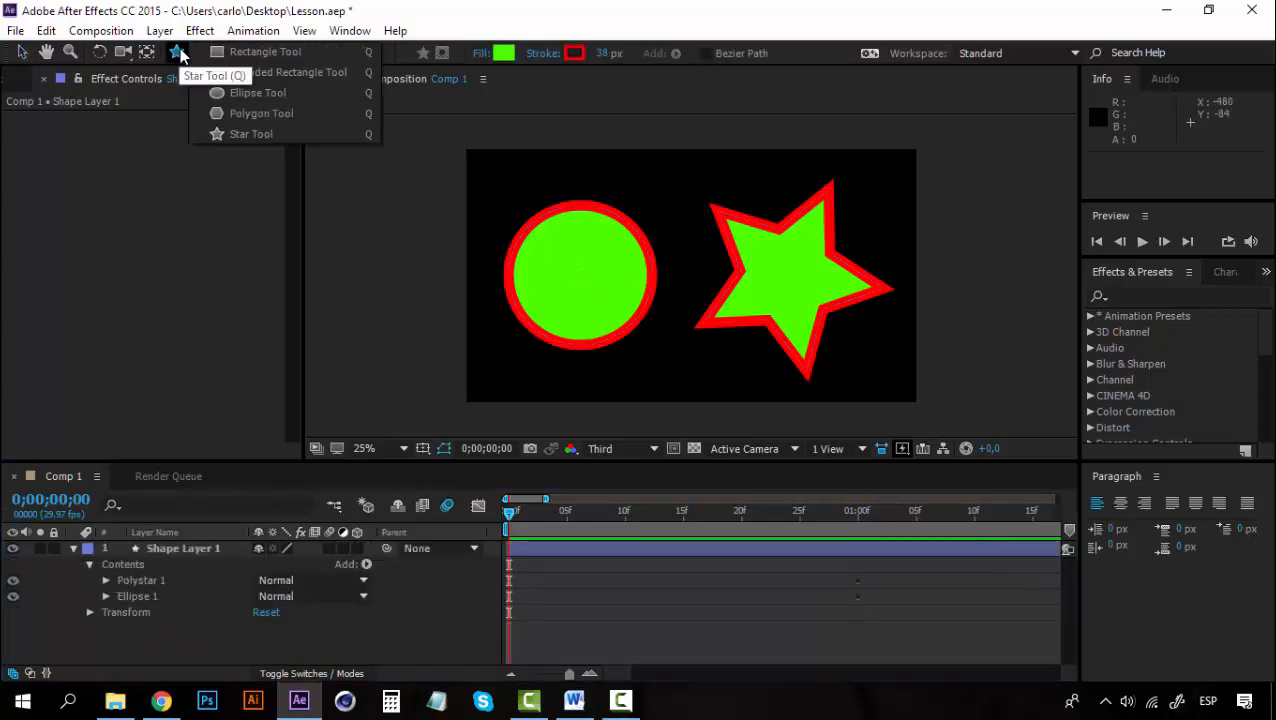
pyautogui.click(250, 133)
pyautogui.moveTo(661, 196); pyautogui.dragTo(667, 162)
pyautogui.hotkey('ctrl', 'z')
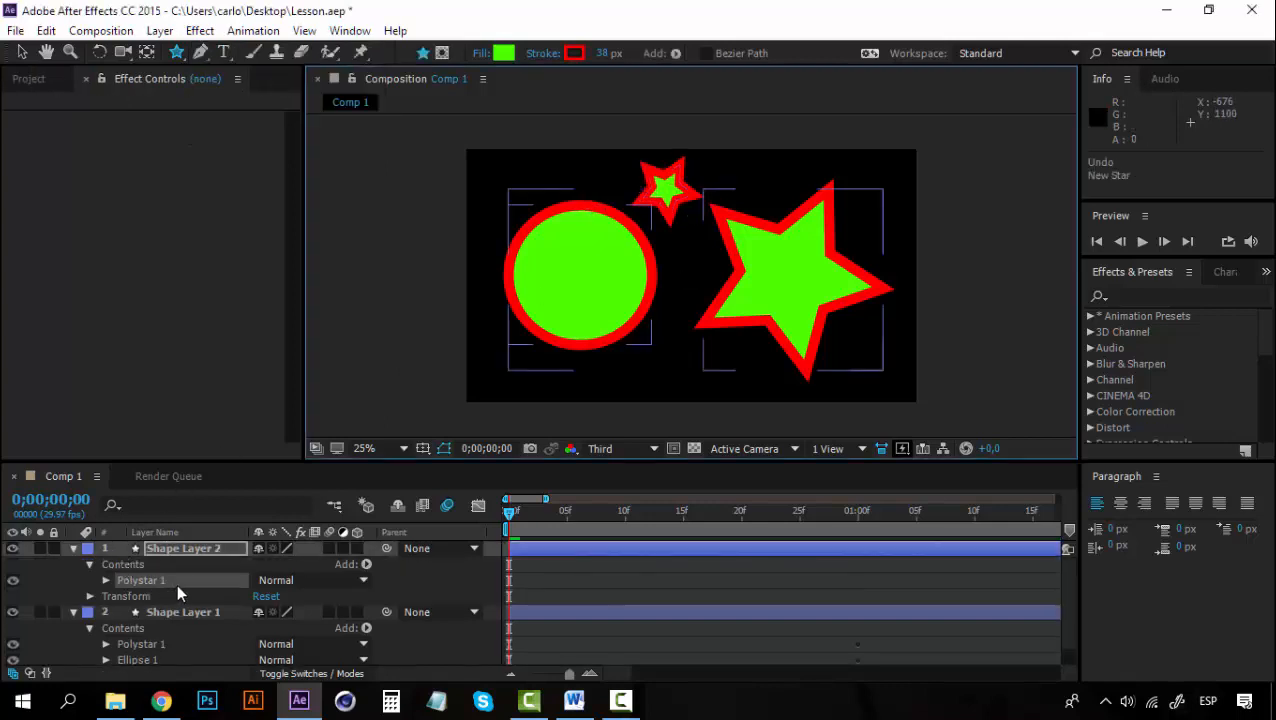
# - Draw eight more stars of various sizes across the frame inside Shape Layer 1 with the Star tool
pyautogui.click(191, 547)
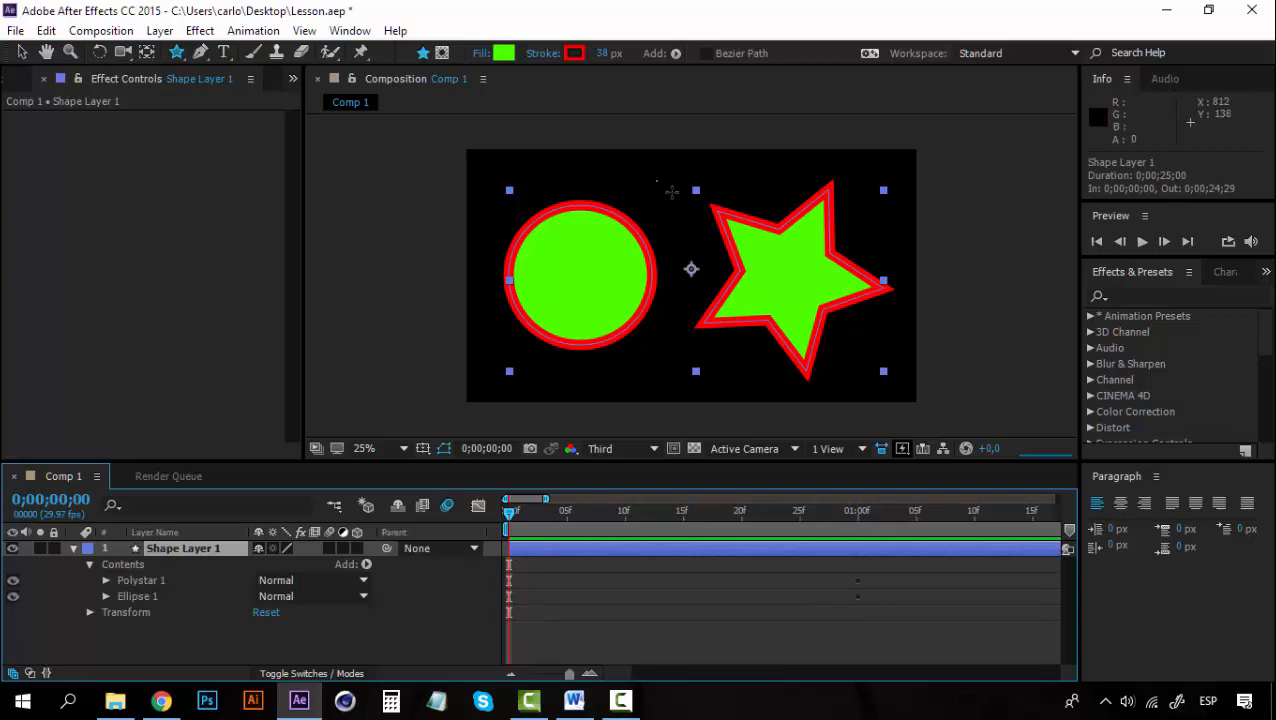
pyautogui.moveTo(659, 176); pyautogui.dragTo(660, 150)
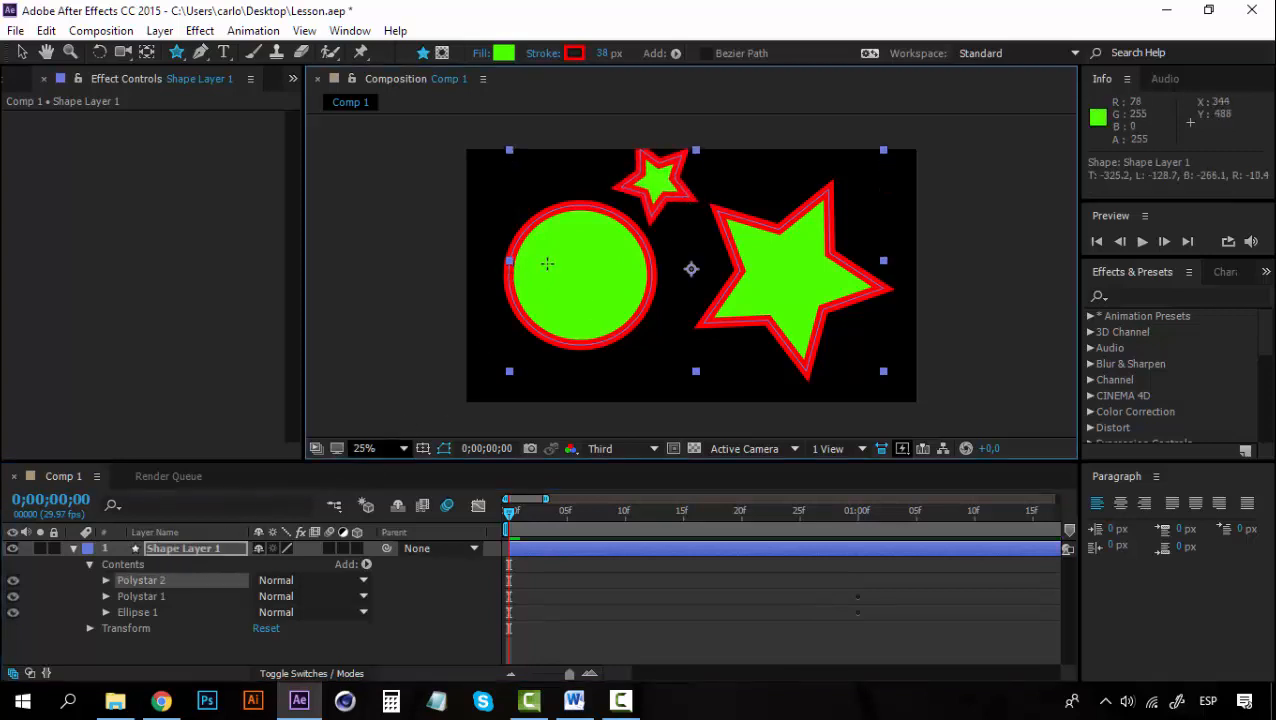
pyautogui.moveTo(663, 336); pyautogui.dragTo(690, 362)
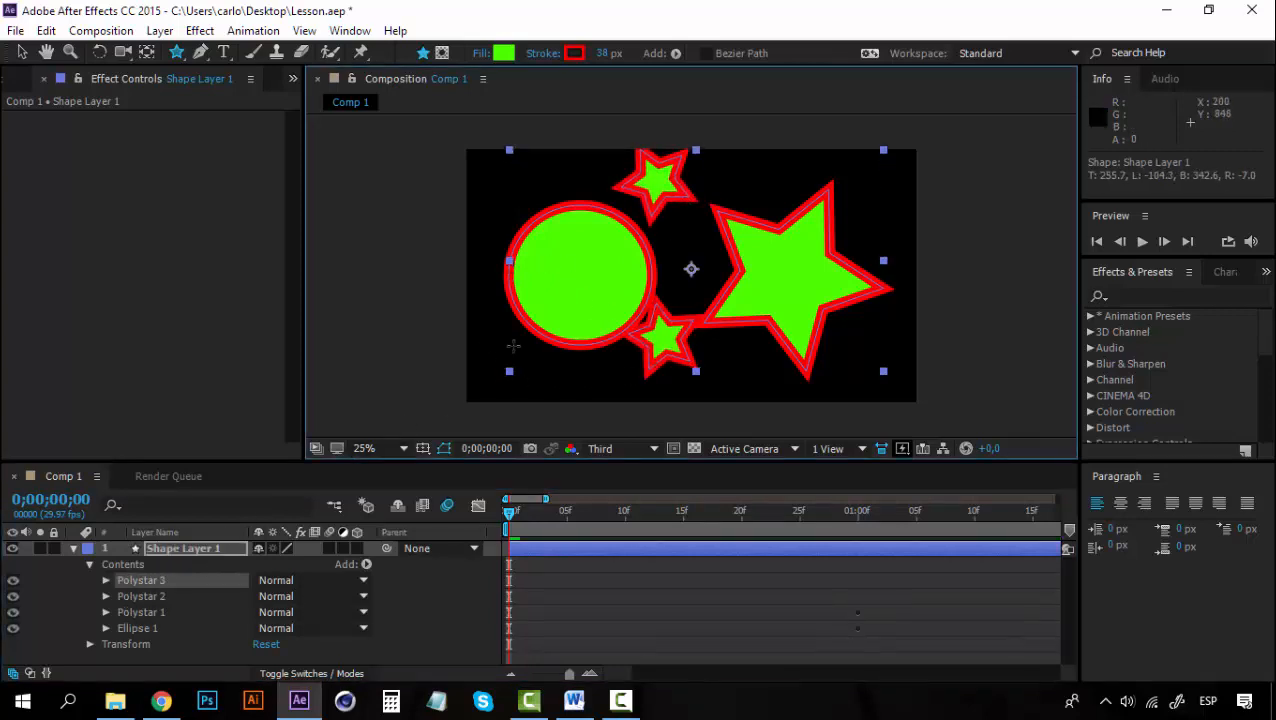
pyautogui.moveTo(512, 345); pyautogui.dragTo(540, 380)
pyautogui.moveTo(830, 347); pyautogui.dragTo(840, 300)
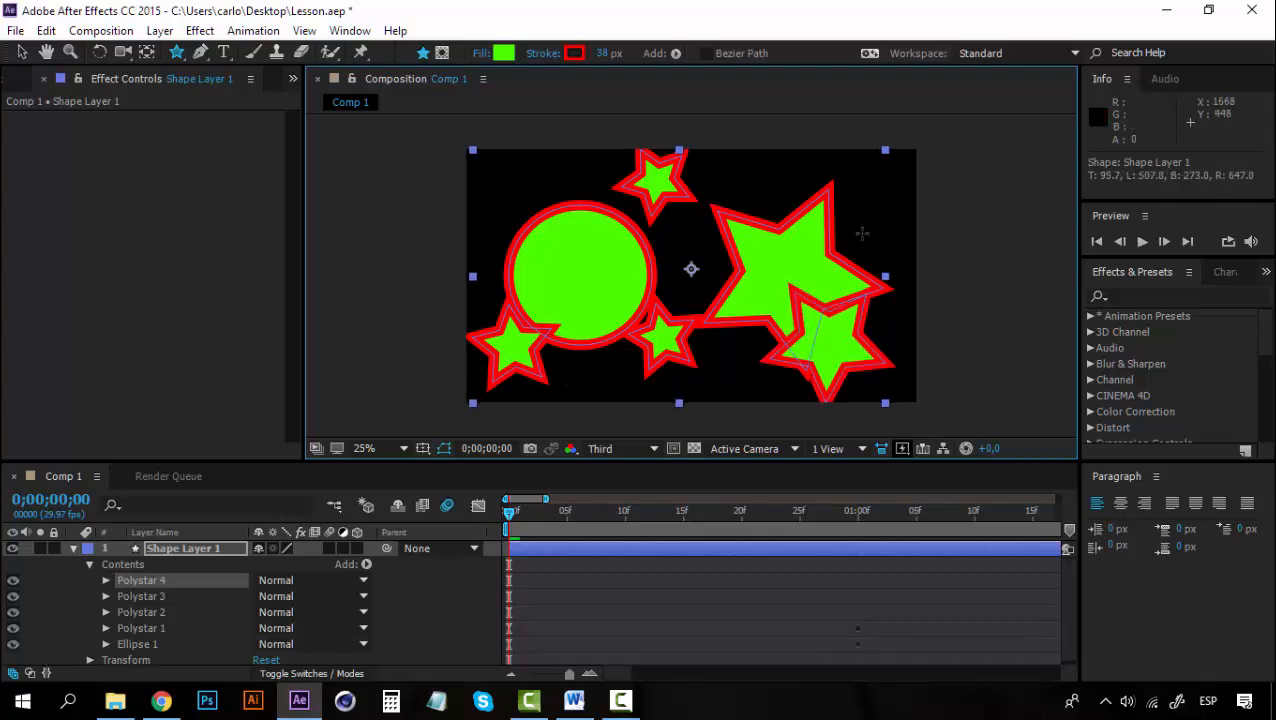
pyautogui.moveTo(872, 202); pyautogui.dragTo(895, 155)
pyautogui.moveTo(702, 183); pyautogui.dragTo(705, 150)
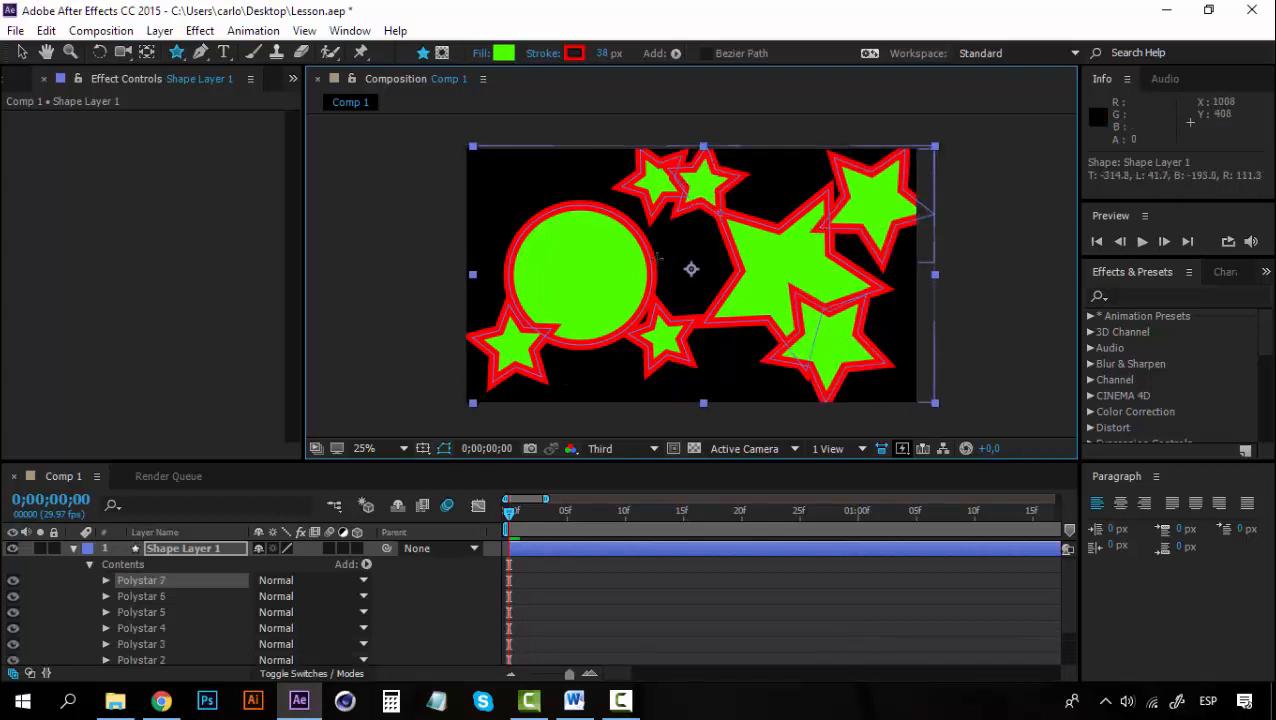
pyautogui.moveTo(515, 182); pyautogui.dragTo(507, 120)
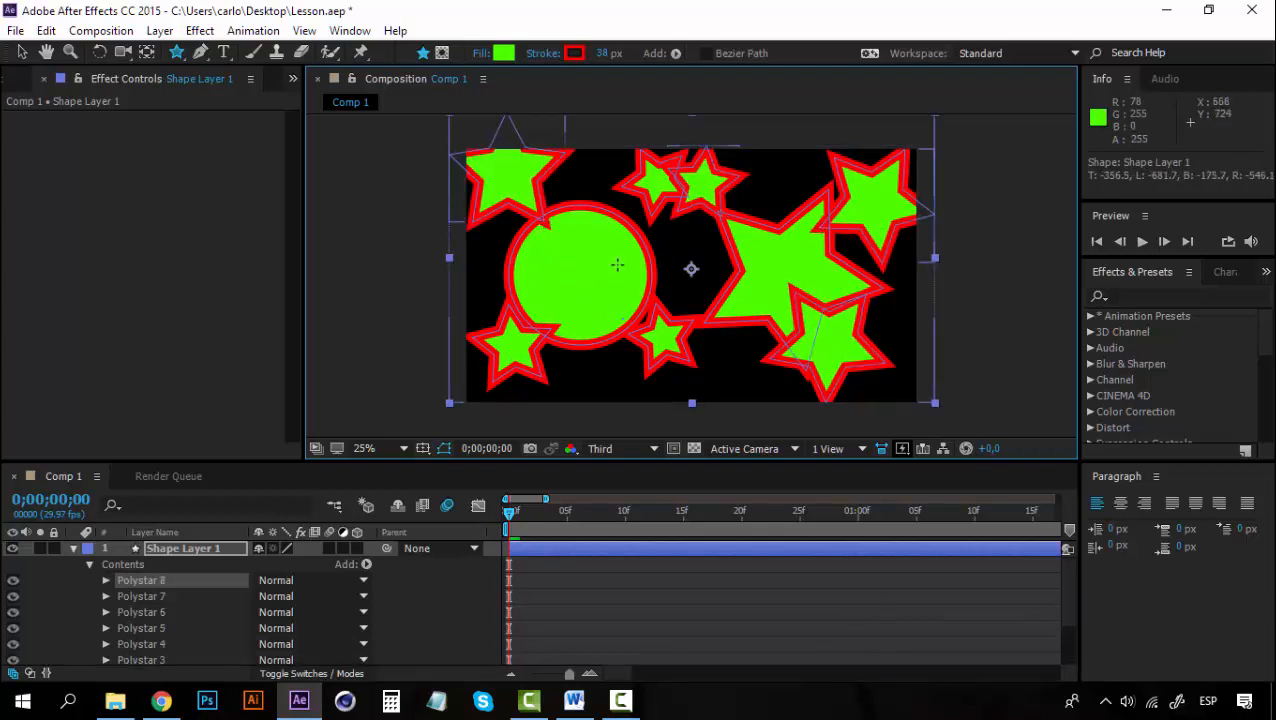
pyautogui.moveTo(620, 312); pyautogui.dragTo(562, 286)
# - Delete Shape Layer 1 with all of its shapes from the composition
pyautogui.click(22, 52)
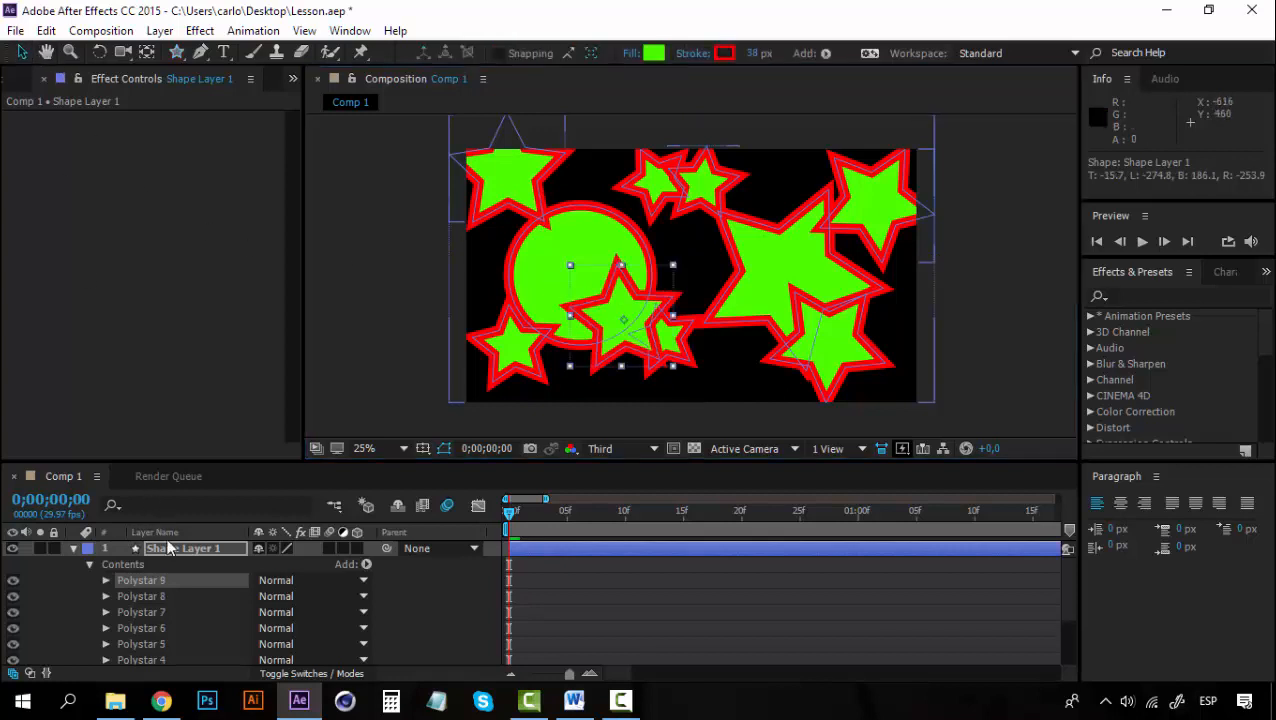
pyautogui.click(171, 548)
pyautogui.press('Delete')
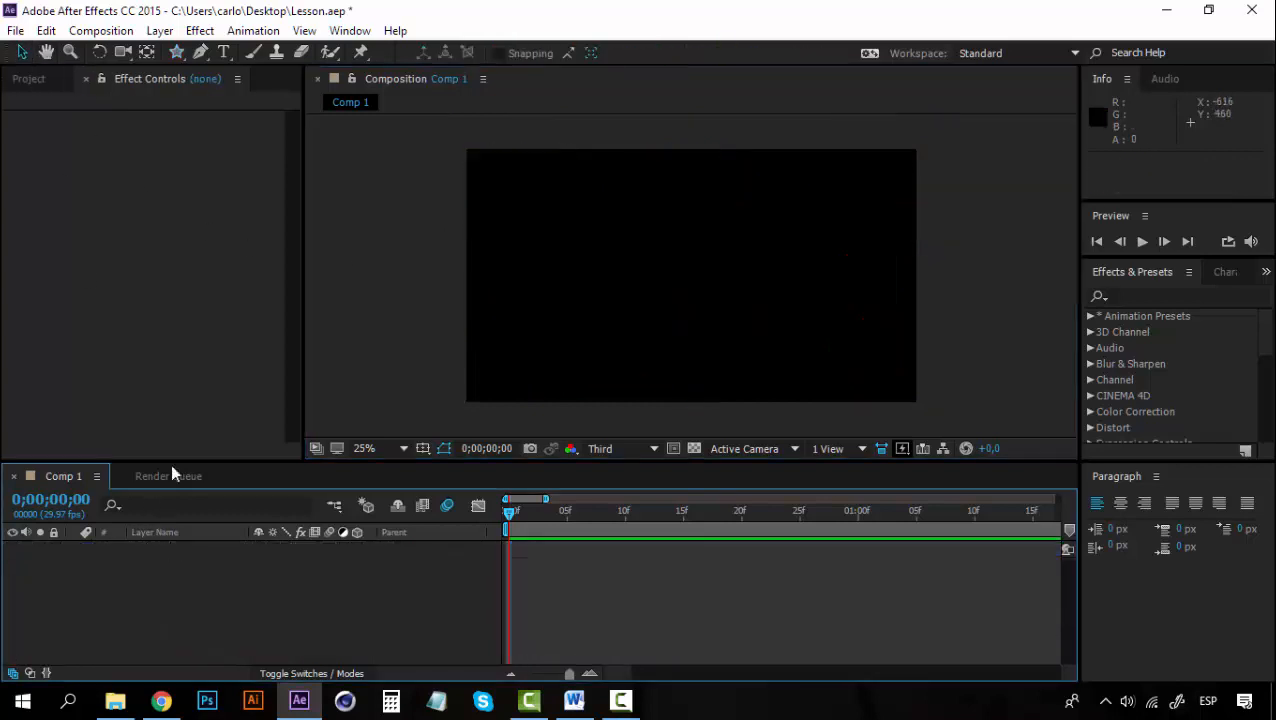
# - Draw a wide ellipse about 1310 by 700 px on a new shape layer and shift it slightly upward to centre it in the frame
pyautogui.click(178, 52)
pyautogui.moveTo(178, 52); pyautogui.dragTo(258, 92)
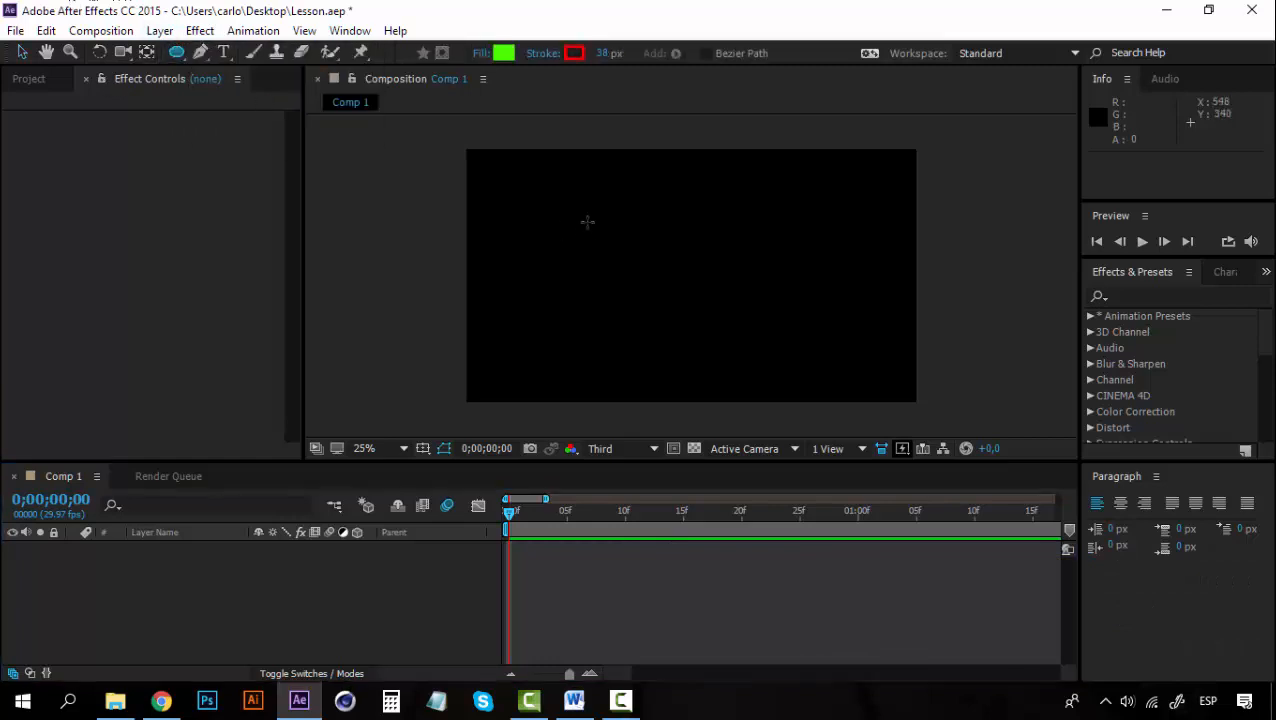
pyautogui.moveTo(539, 199); pyautogui.dragTo(844, 363)
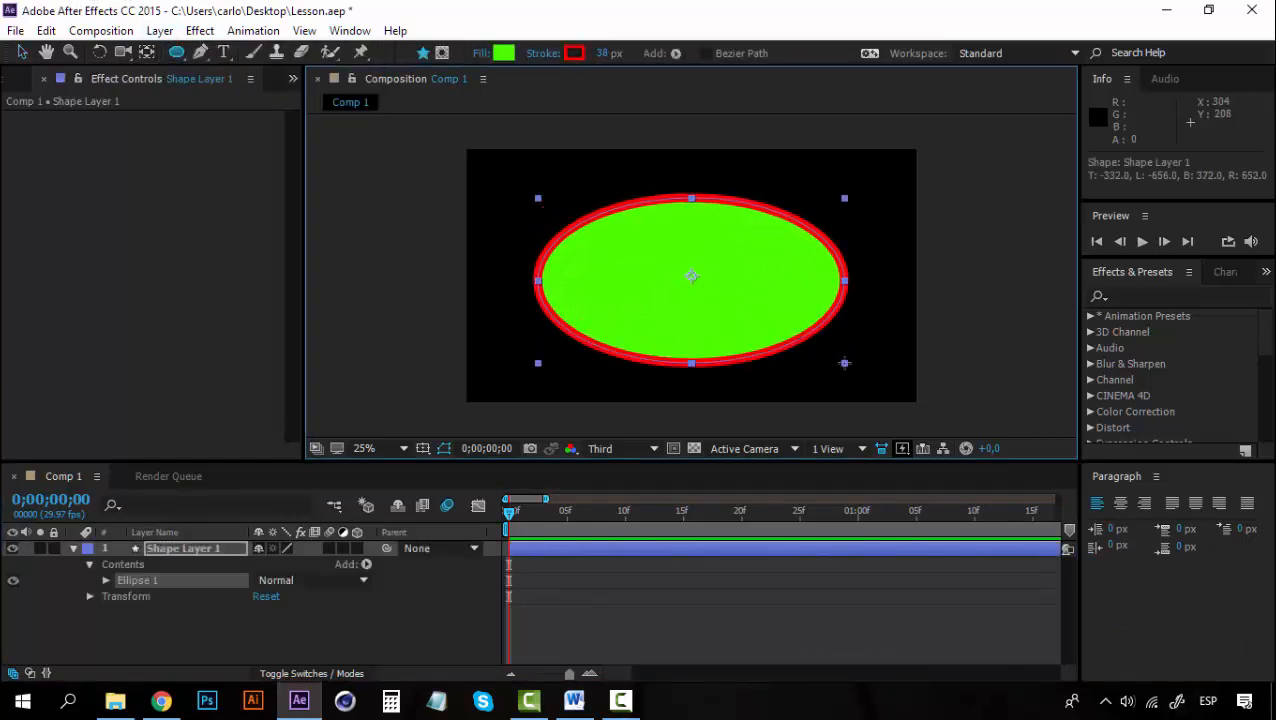
pyautogui.click(22, 52)
pyautogui.moveTo(741, 272); pyautogui.dragTo(739, 265)
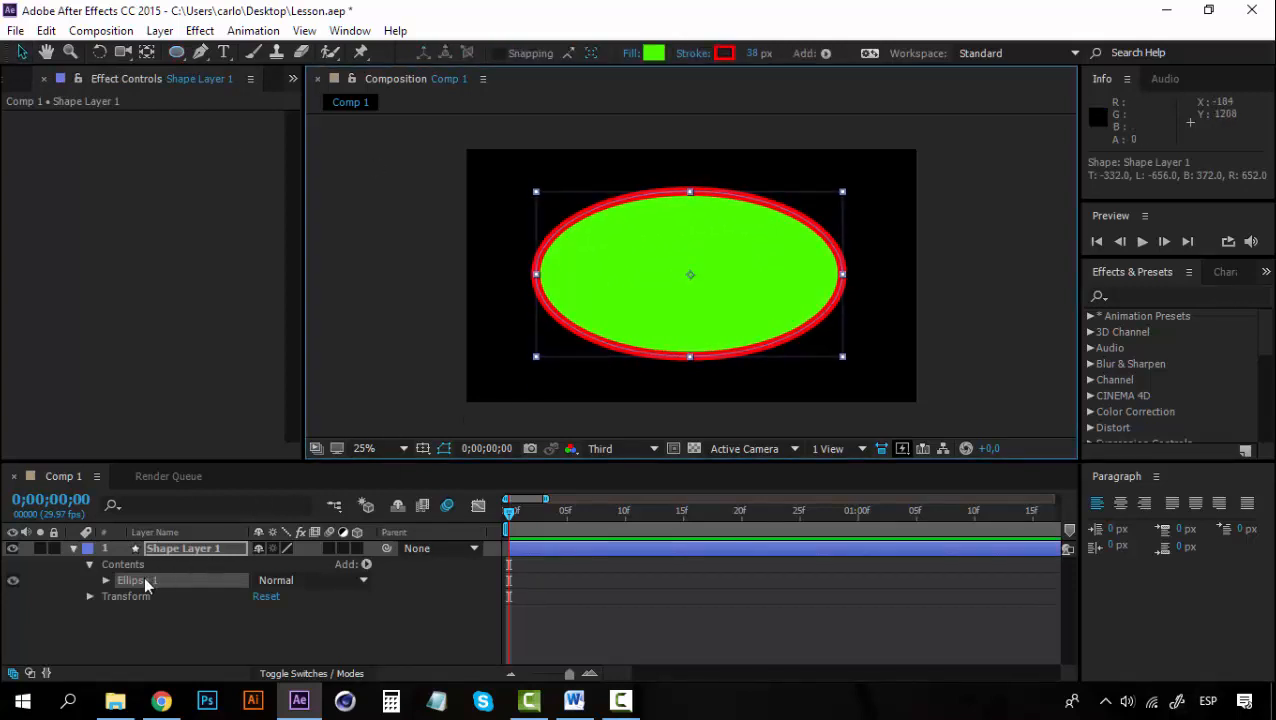
# - Add a Zig Zag operator to Ellipse 1 and set its Size to 89
pyautogui.click(367, 564)
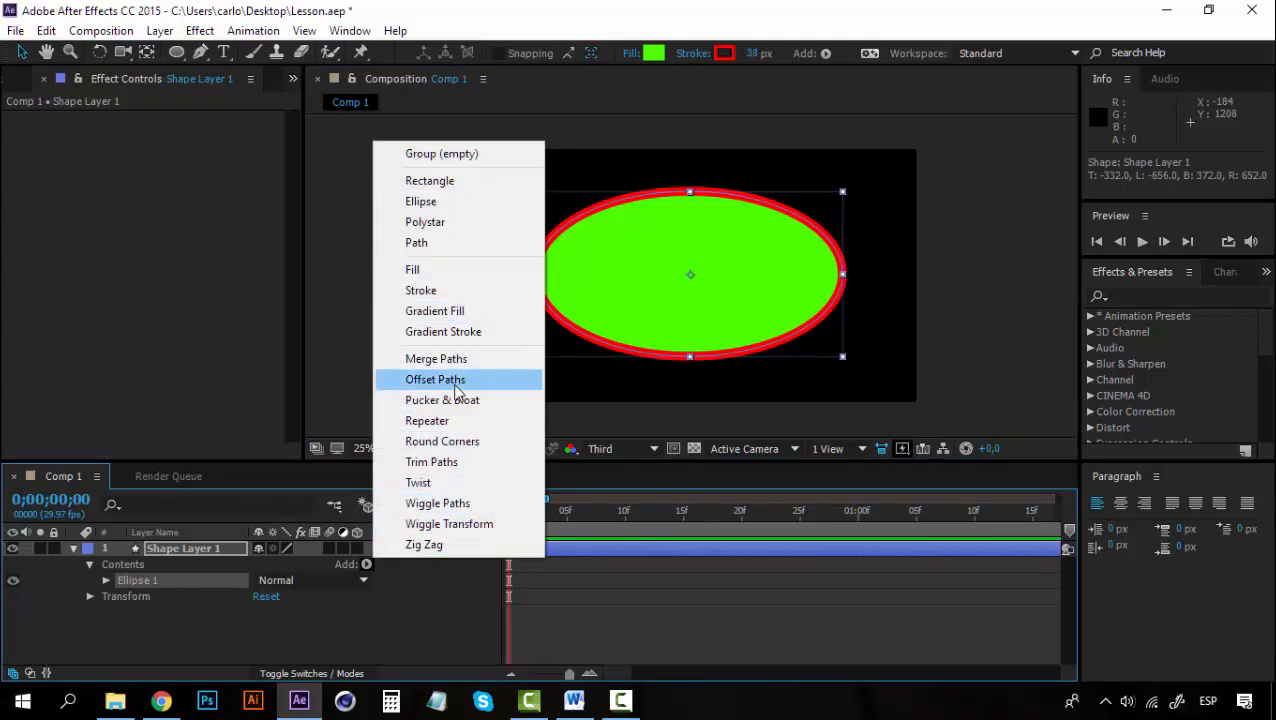
pyautogui.click(423, 545)
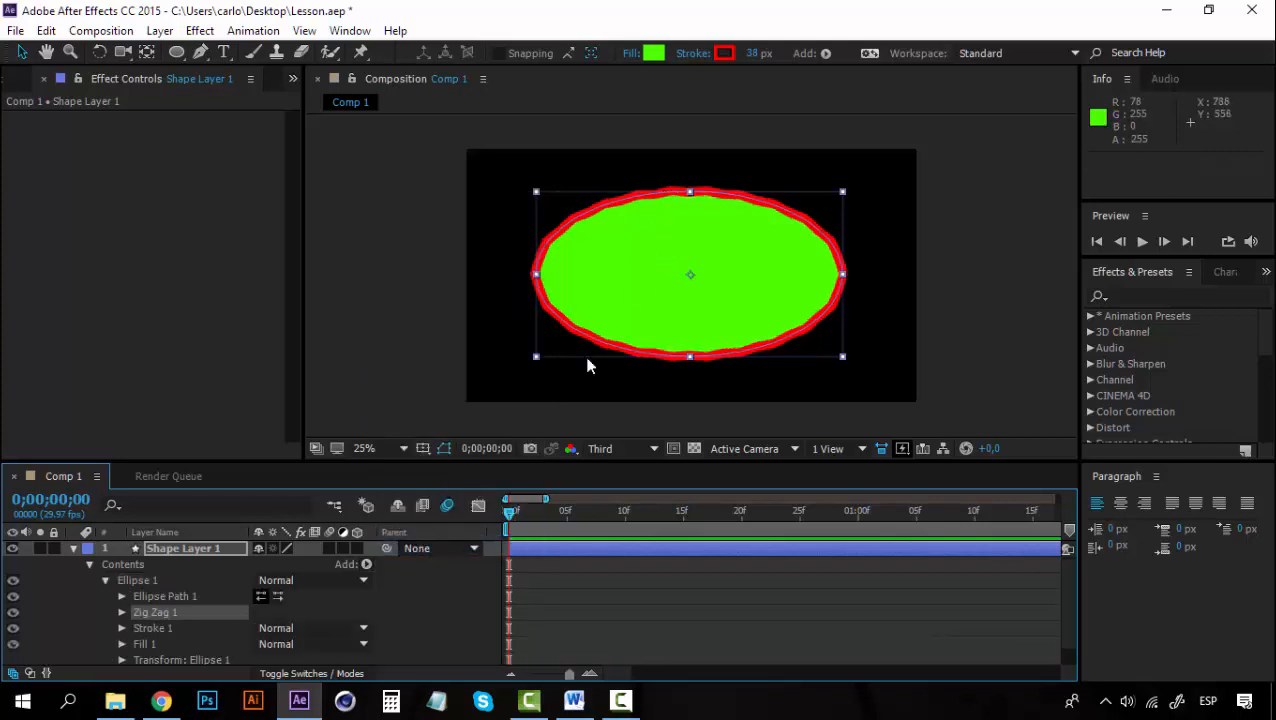
pyautogui.click(121, 612)
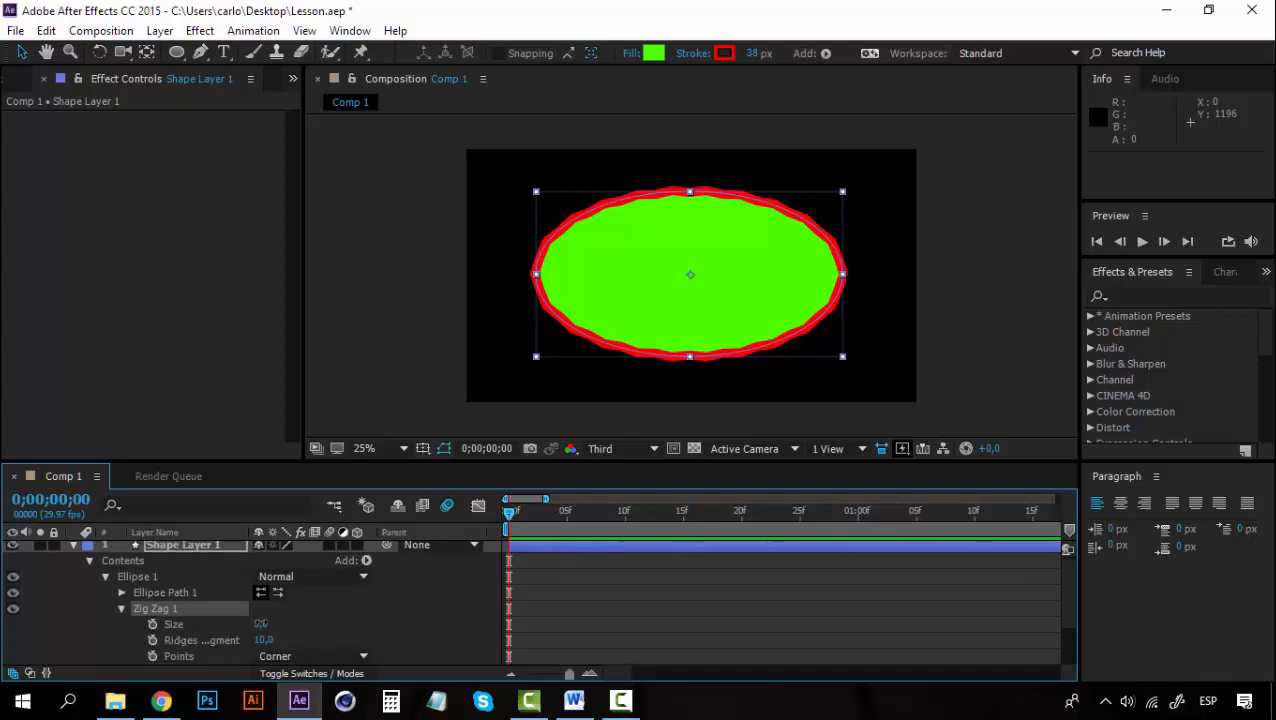
pyautogui.moveTo(260, 624); pyautogui.dragTo(337, 621)
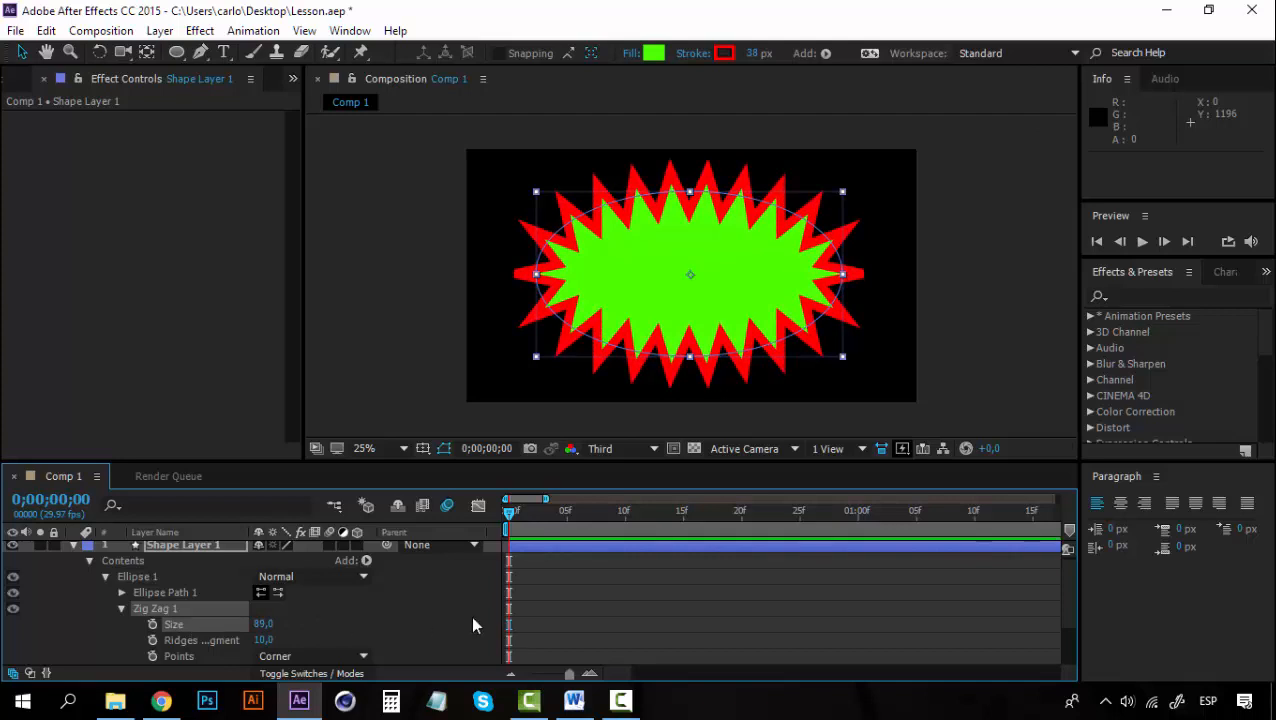
# - Set the Zig Zag's Points to Smooth and its ridges per segment to 5
pyautogui.scroll(-2, 471, 615)
pyautogui.click(362, 612)
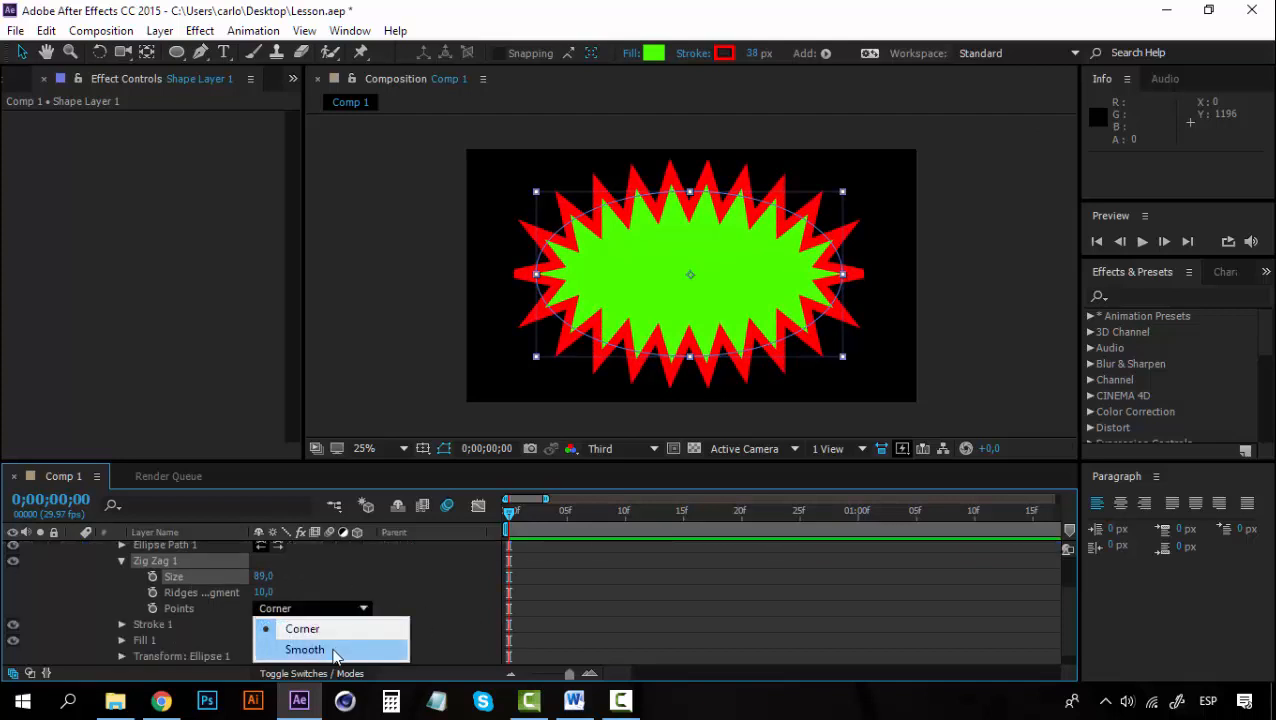
pyautogui.click(333, 650)
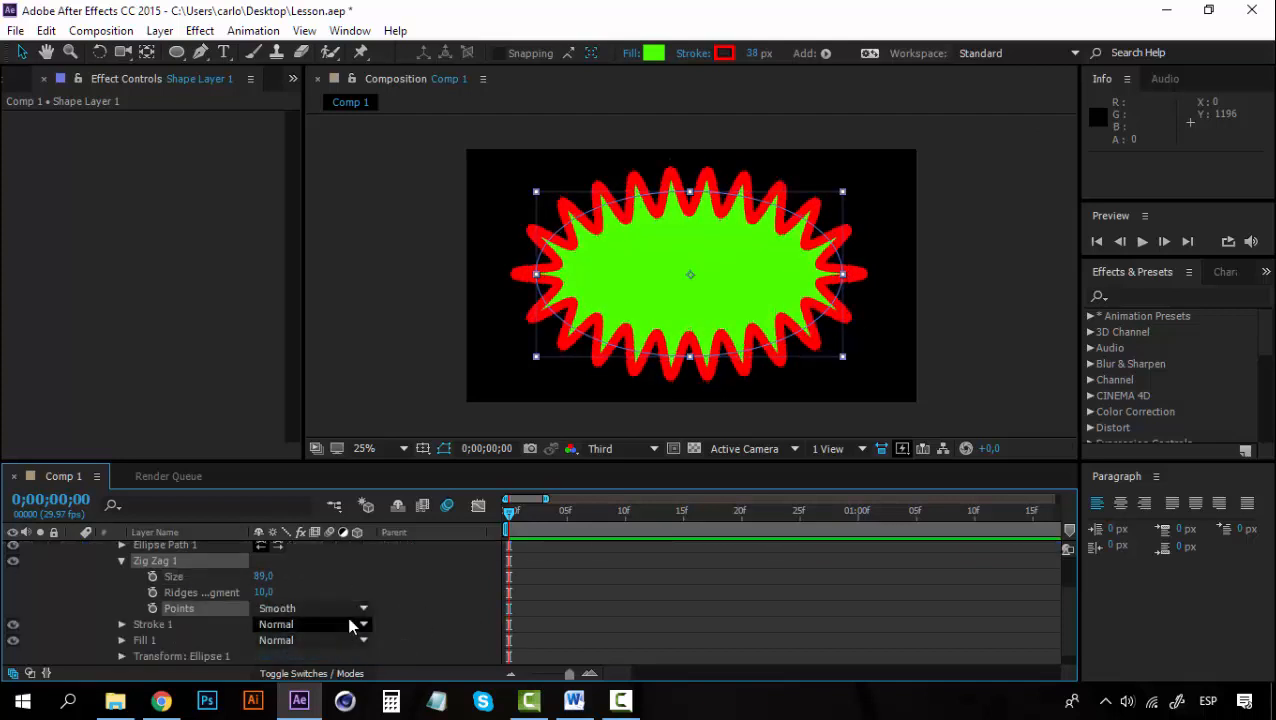
pyautogui.moveTo(260, 595)
pyautogui.mouseDown()
pyautogui.moveTo(305, 595)
pyautogui.moveTo(255, 594)
pyautogui.mouseUp()
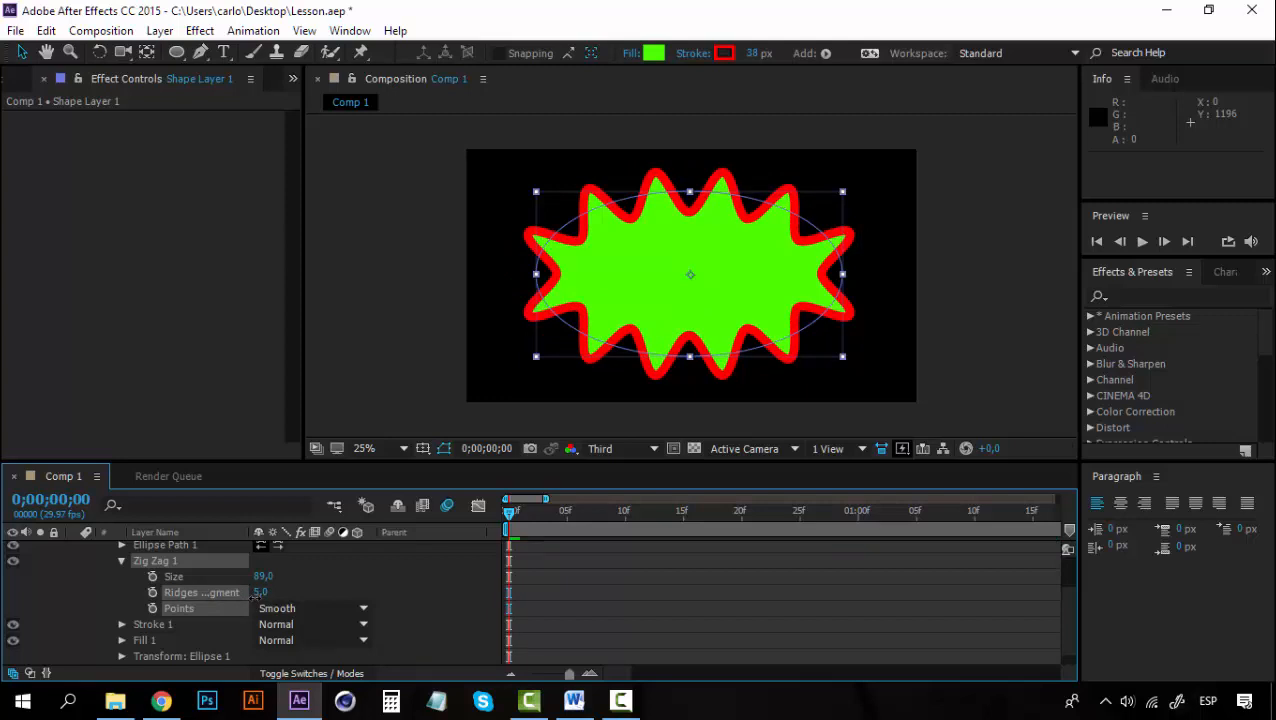
# - Delete the Zig Zag 1 operator from the ellipse
pyautogui.scroll(2, 151, 607)
pyautogui.click(151, 606)
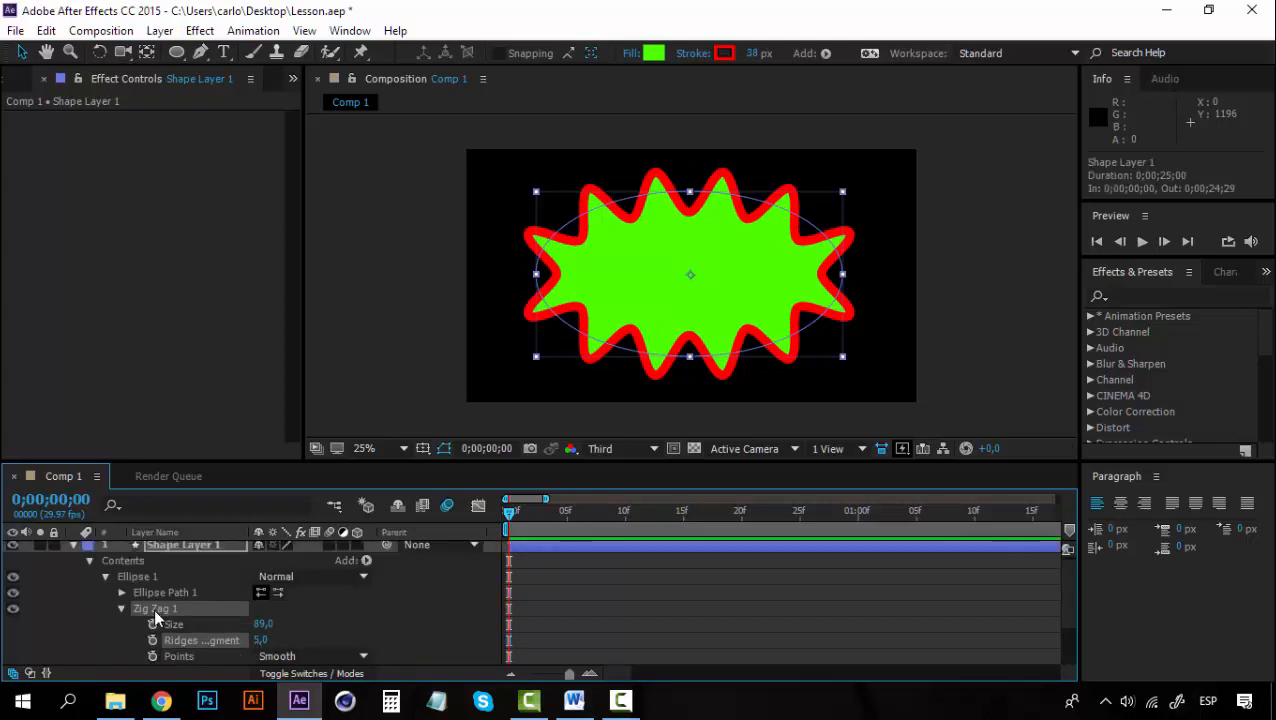
pyautogui.press('Delete')
# - Add a Twist operator to the shape layer's contents and set its Angle to -107
pyautogui.click(366, 560)
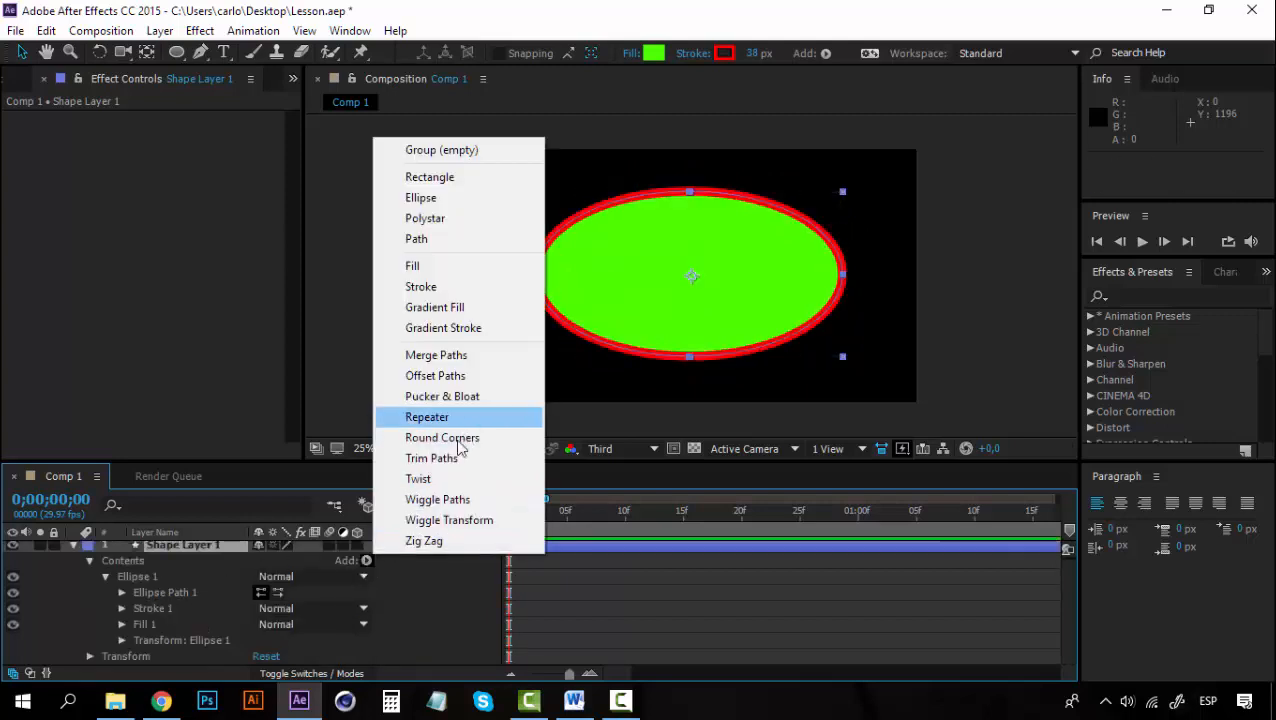
pyautogui.click(440, 479)
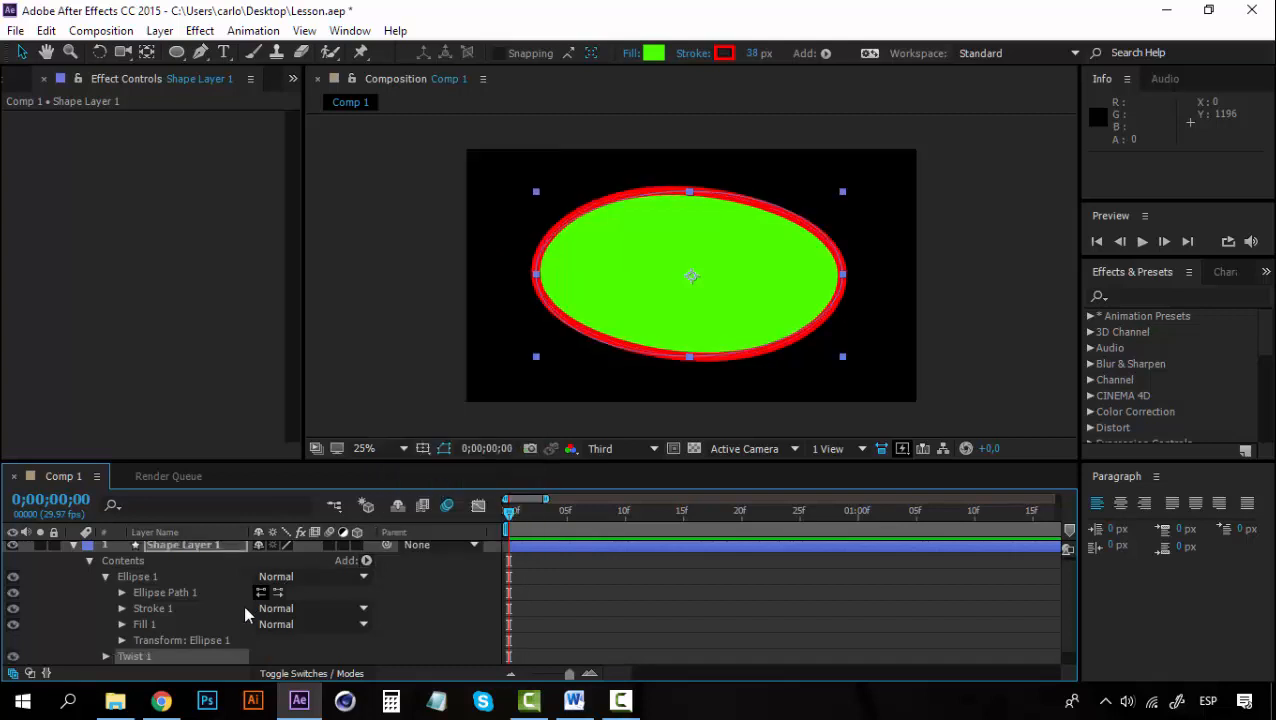
pyautogui.scroll(-1, 203, 656)
pyautogui.click(103, 640)
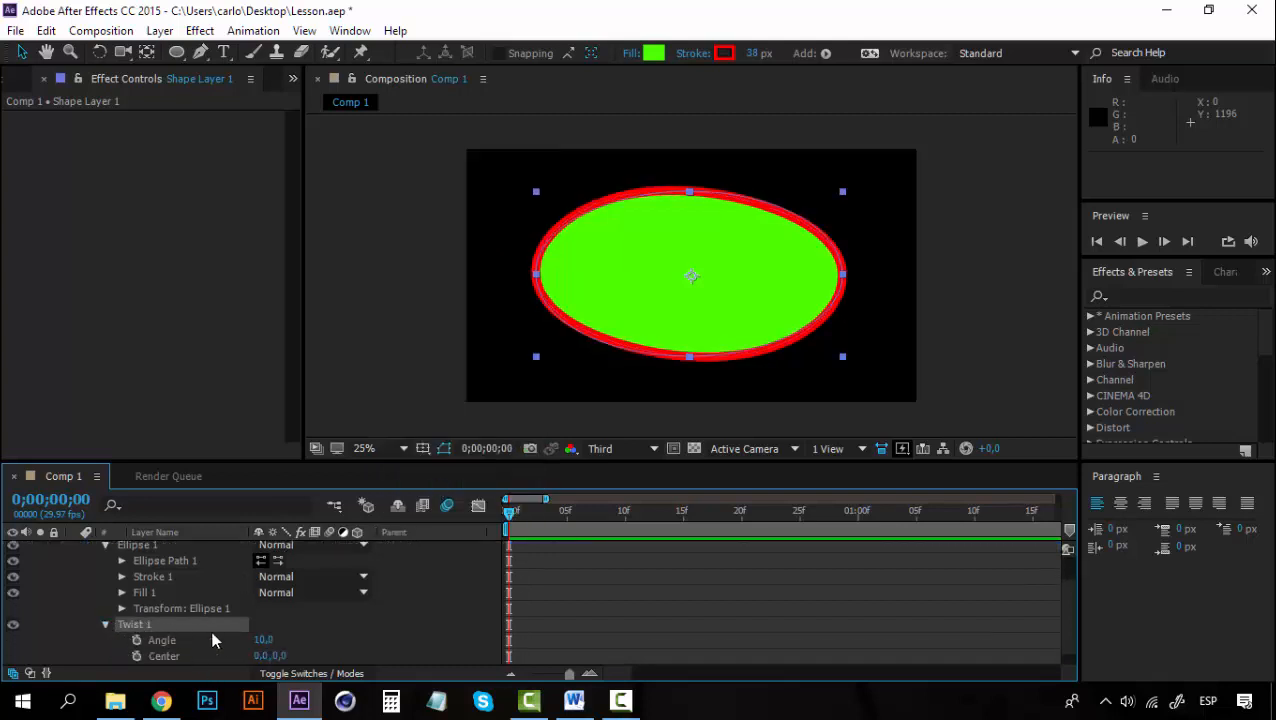
pyautogui.moveTo(263, 640); pyautogui.dragTo(155, 620)
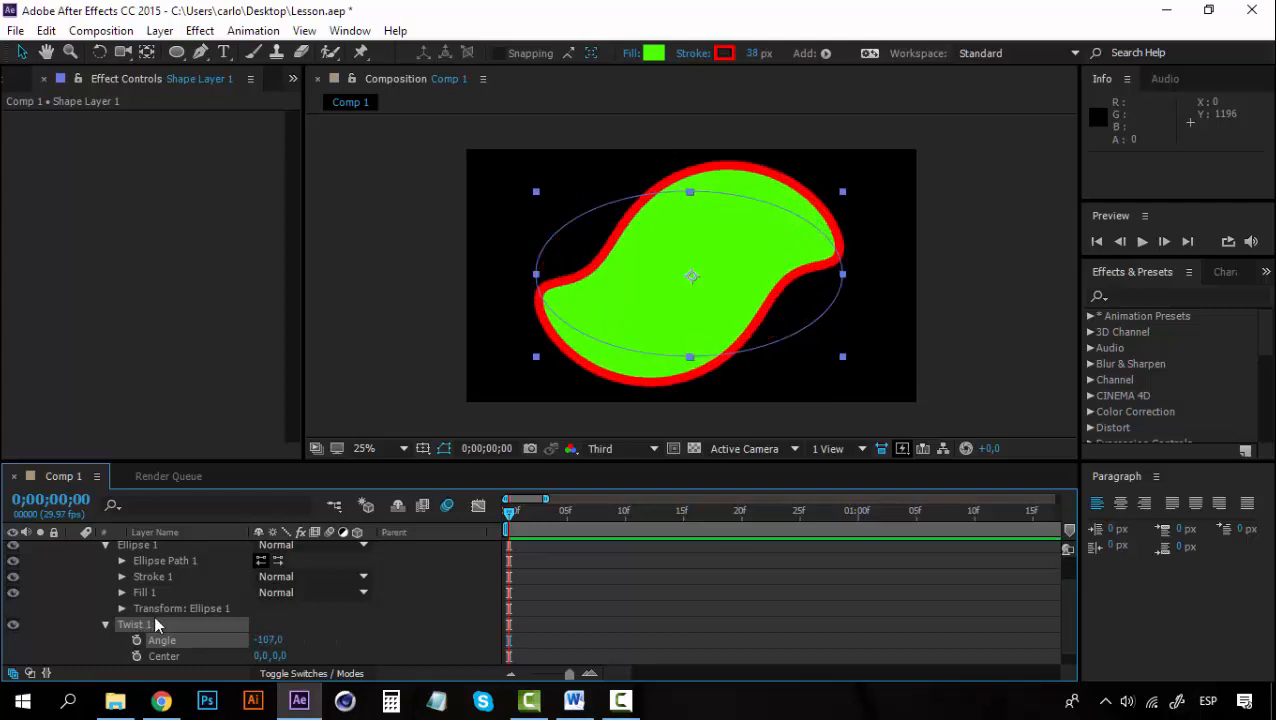
# - Delete the Twist operator and add a Polystar path to the shape layer's contents, checking its properties
pyautogui.press('Delete')
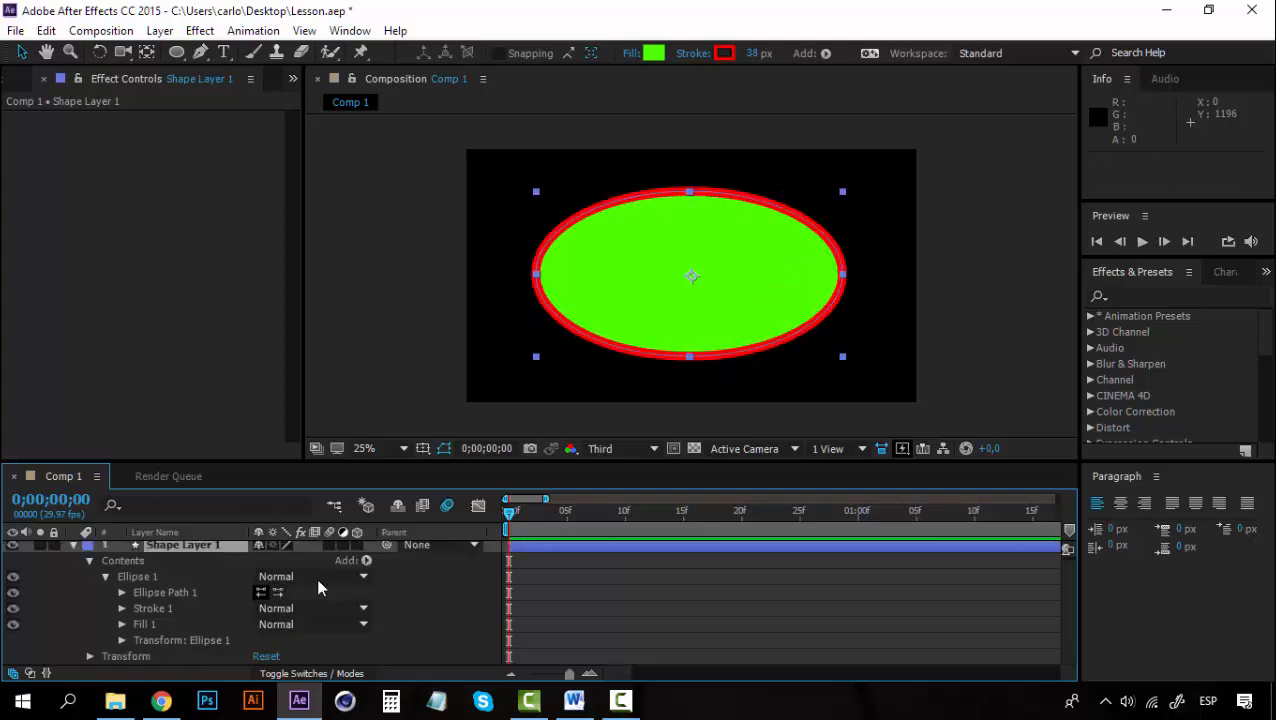
pyautogui.click(366, 561)
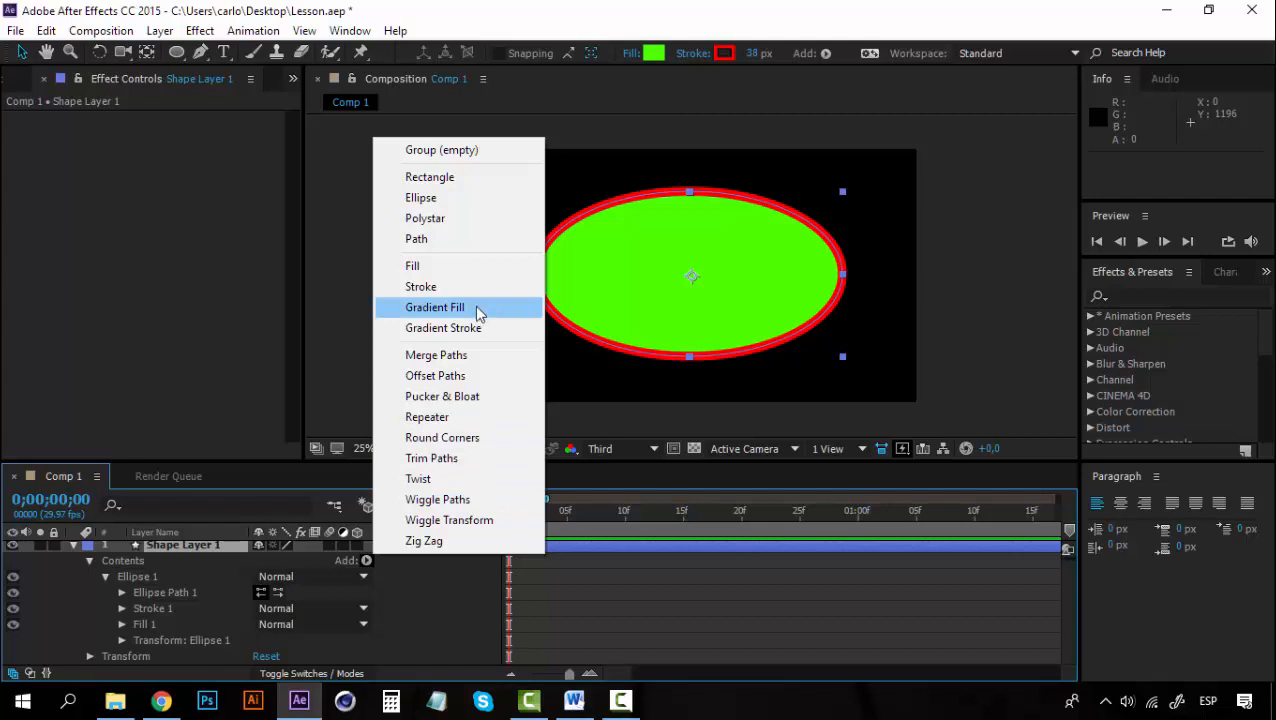
pyautogui.click(462, 218)
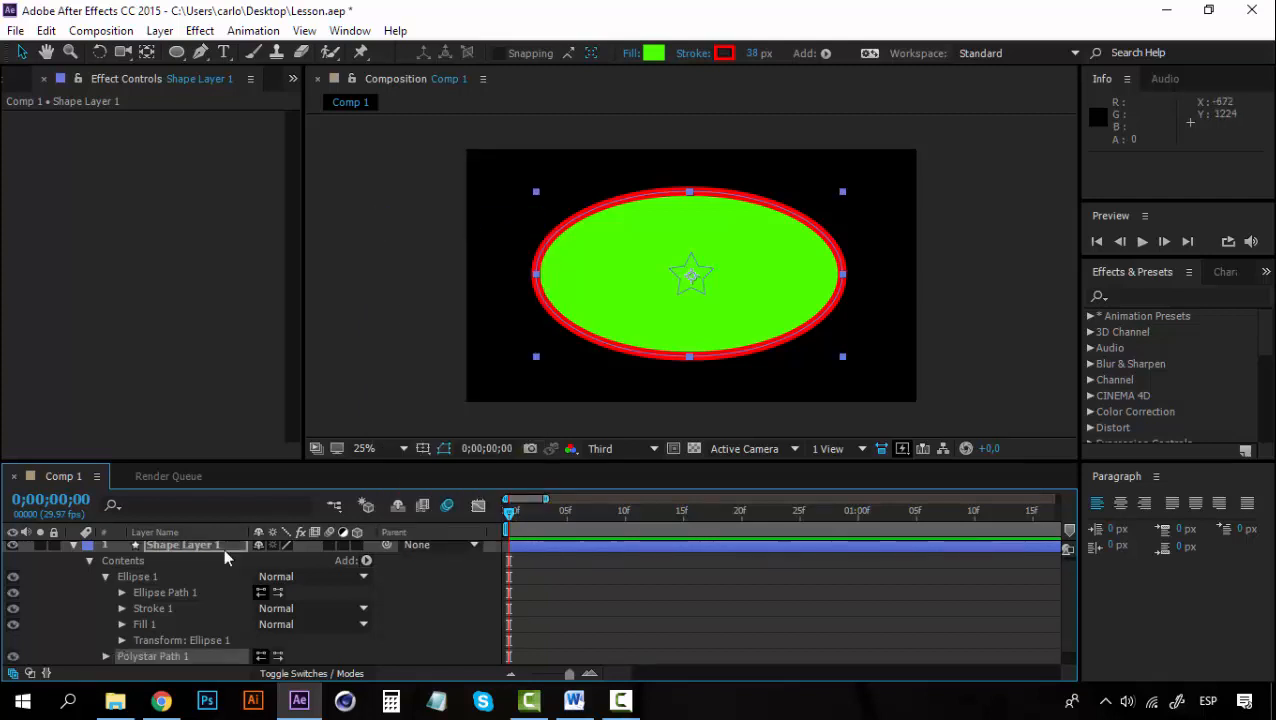
pyautogui.scroll(-1, 173, 652)
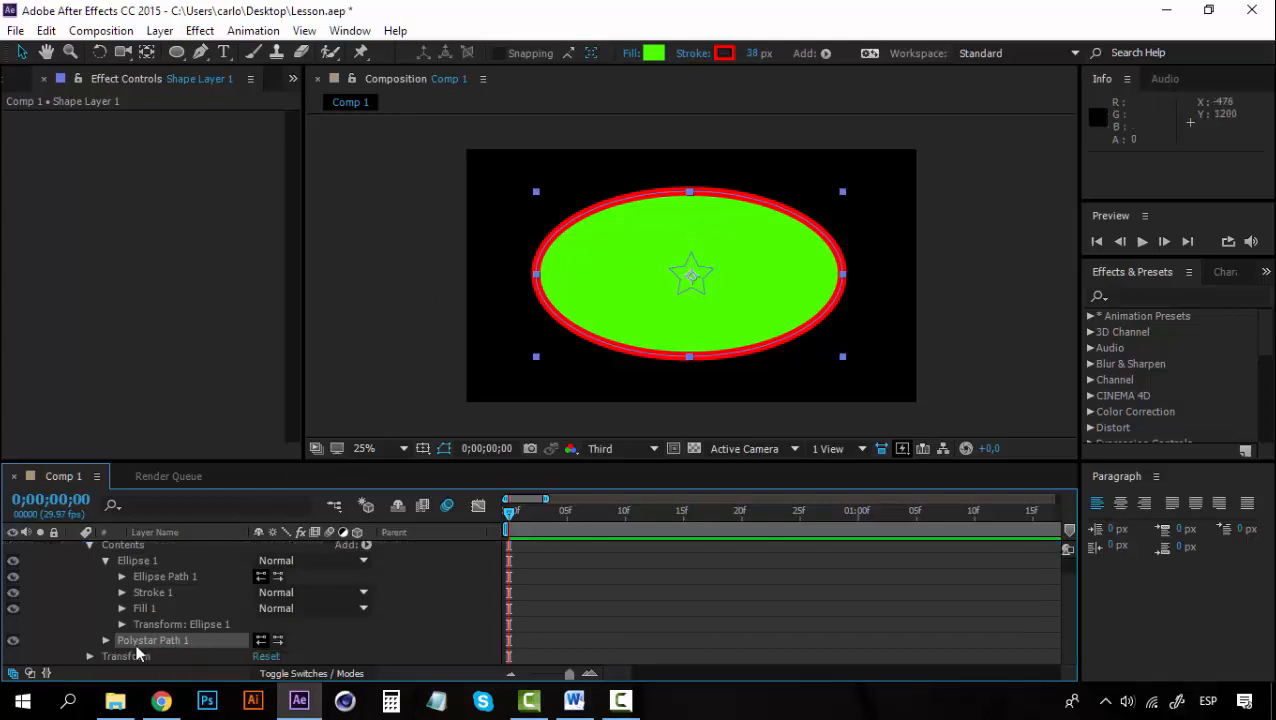
pyautogui.click(106, 640)
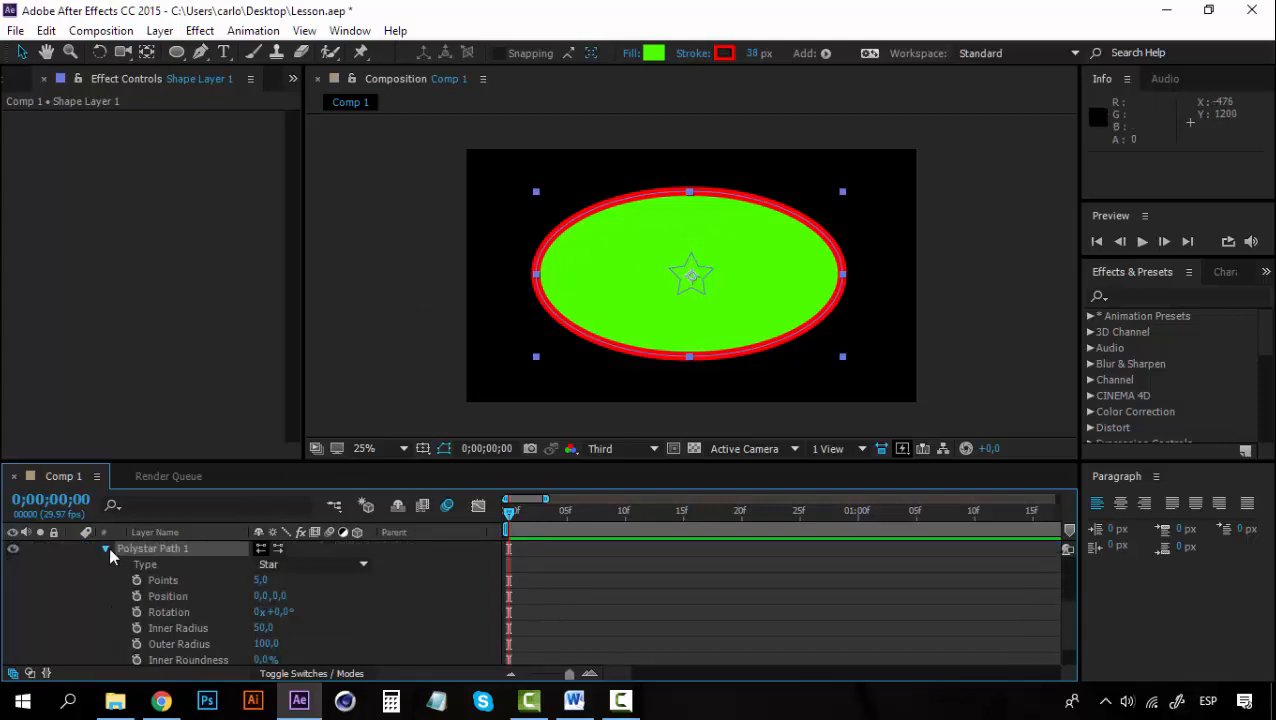
pyautogui.click(108, 545)
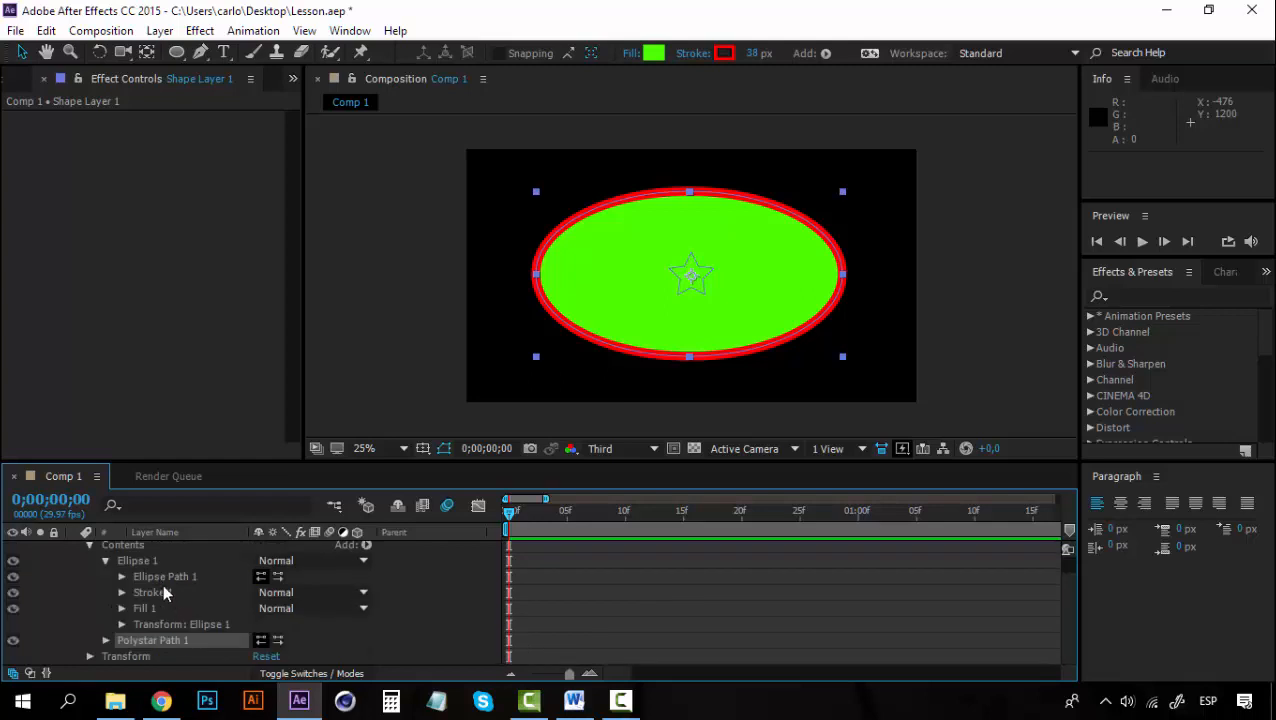
# - Delete Shape Layer 1 from the composition
pyautogui.scroll(1, 164, 582)
pyautogui.click(164, 532)
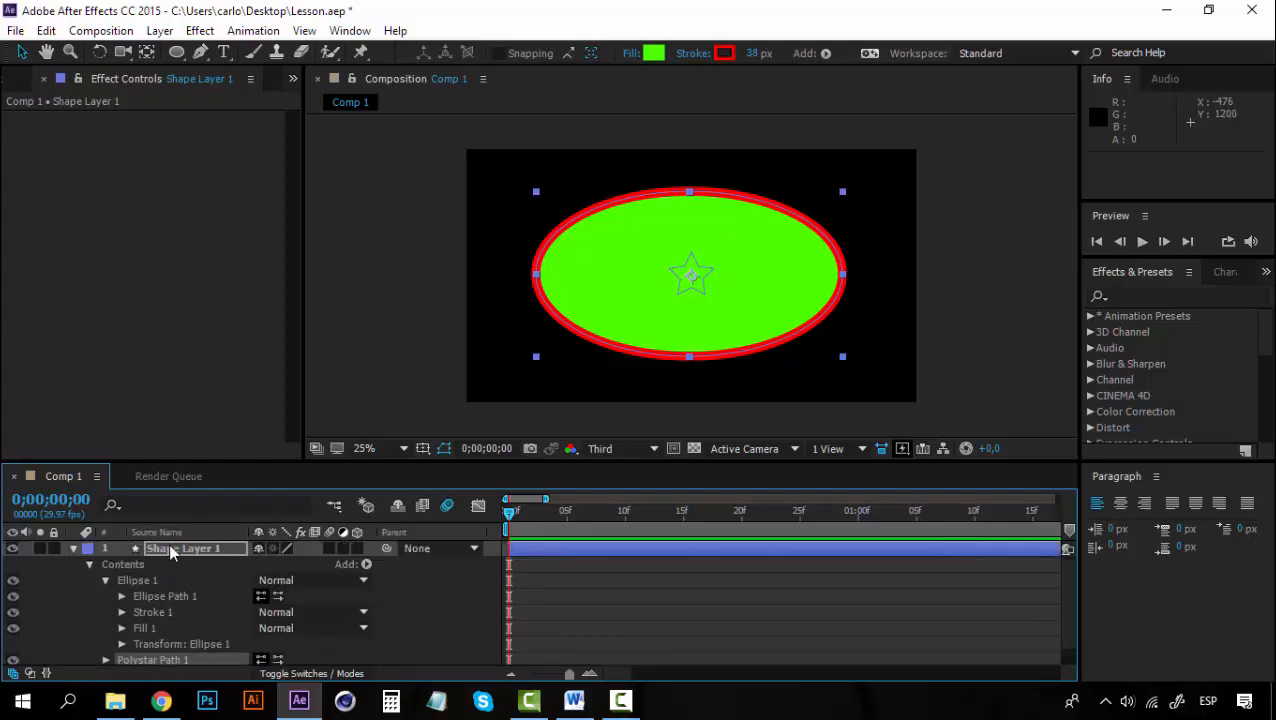
pyautogui.press('Delete')
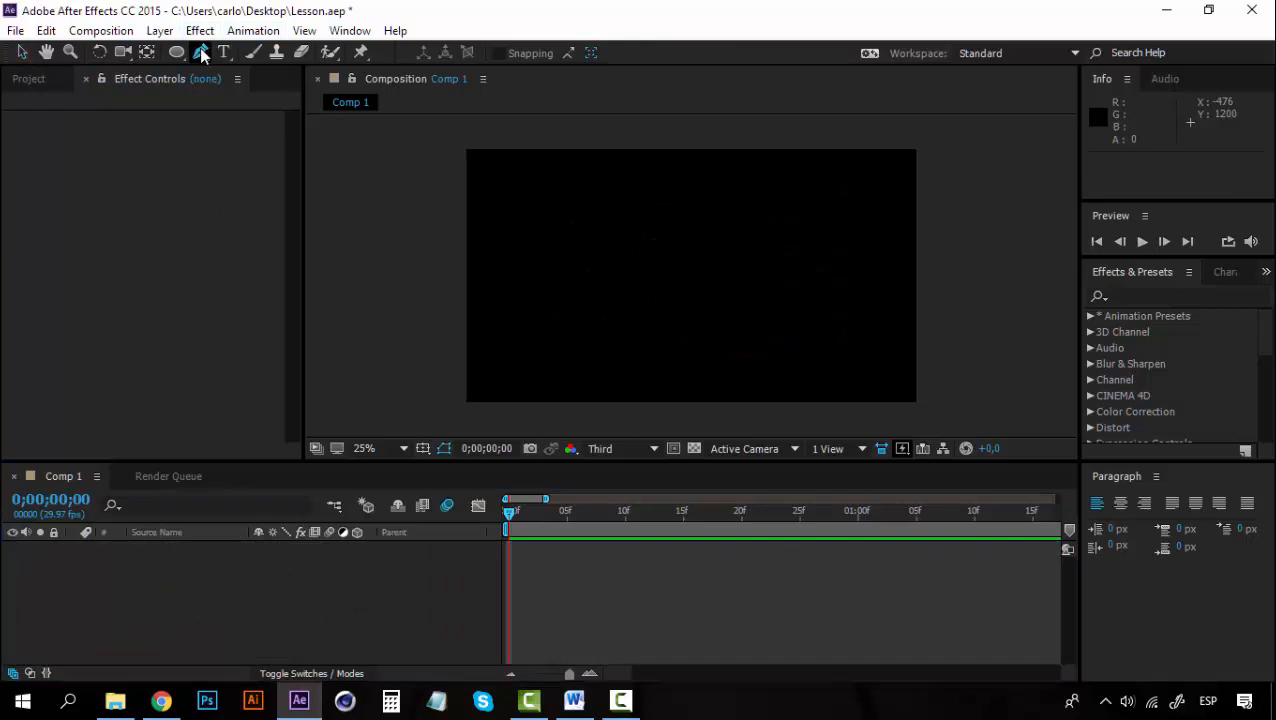
# - Draw an open S-shaped curve of three points across the empty composition with the Pen tool
pyautogui.click(201, 52)
pyautogui.click(488, 258)
pyautogui.click(630, 219)
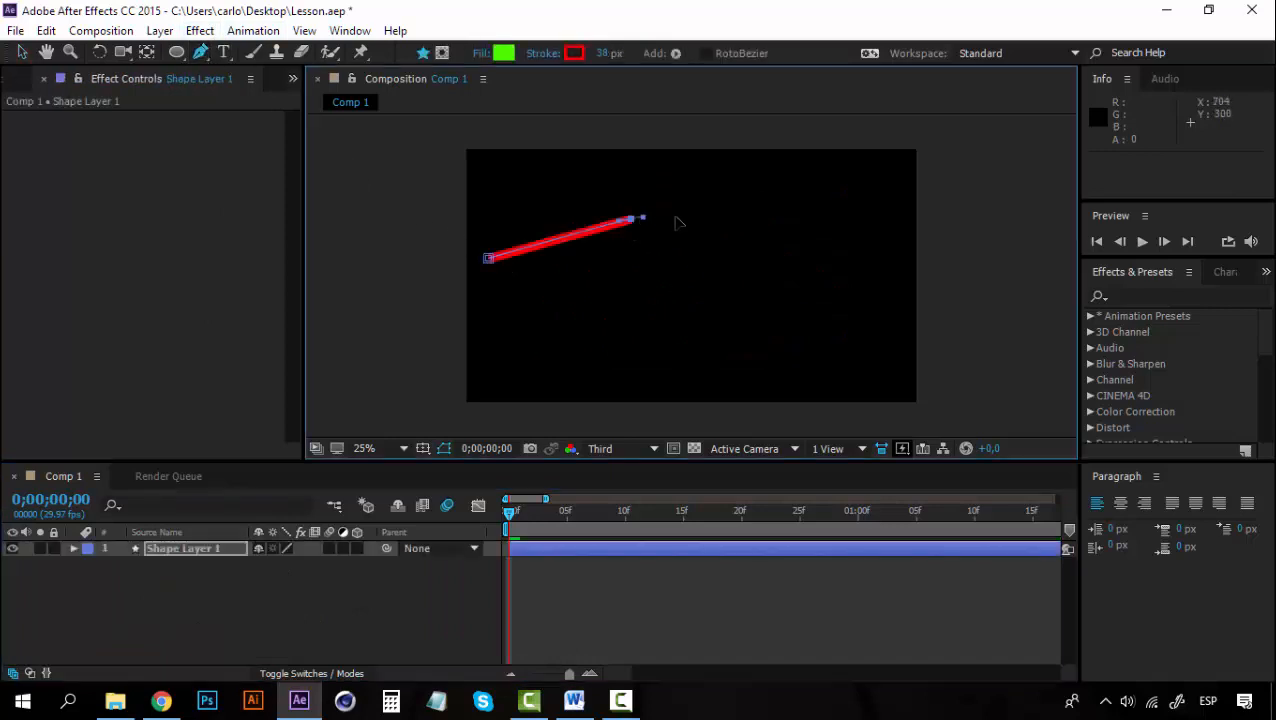
pyautogui.moveTo(676, 222); pyautogui.dragTo(823, 268)
pyautogui.moveTo(848, 350); pyautogui.dragTo(964, 279)
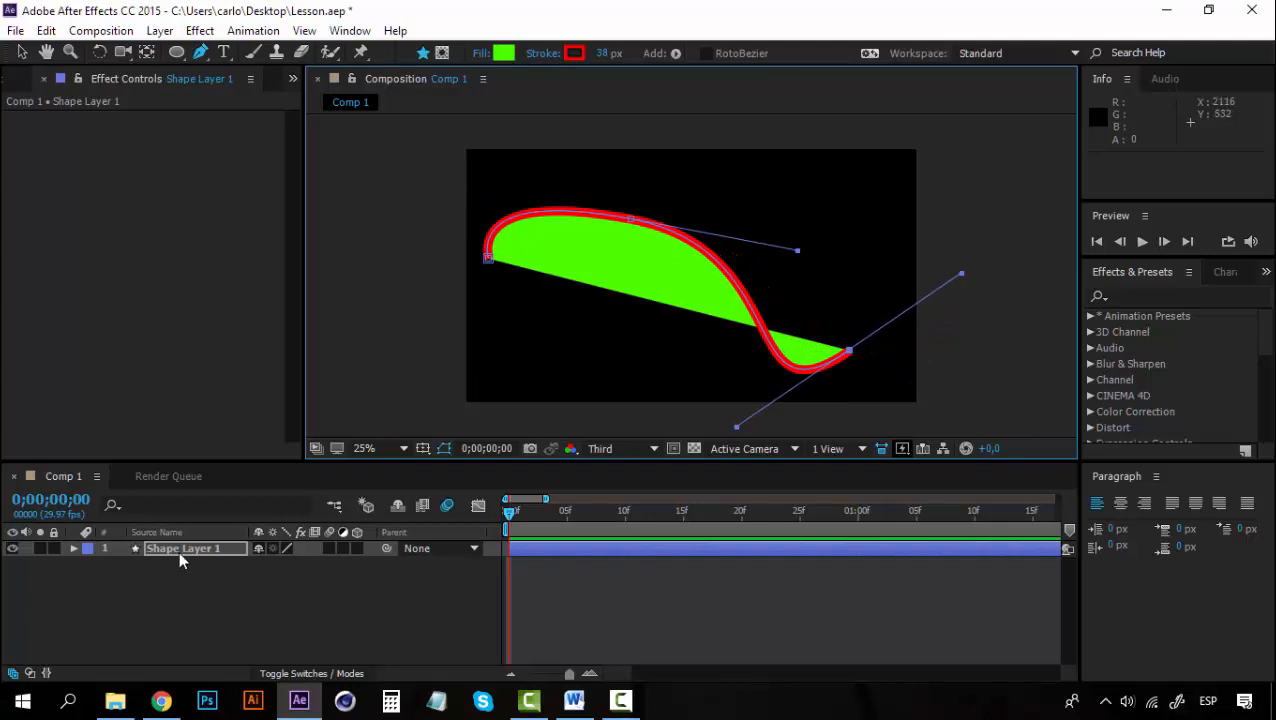
# - Keyframe Shape 1's Path at 0;00 and, at 1 second, bend the curve strongly from a new vertex on its descending segment
pyautogui.click(176, 551)
pyautogui.click(74, 549)
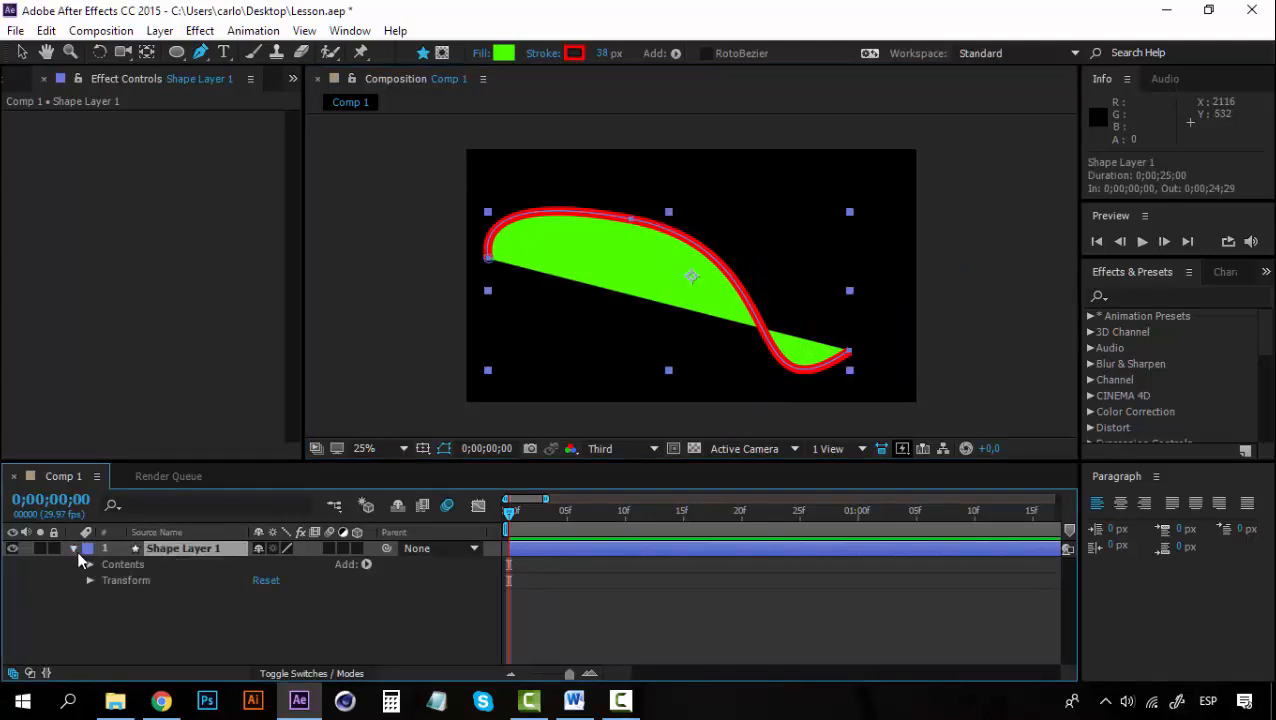
pyautogui.click(90, 564)
pyautogui.click(106, 581)
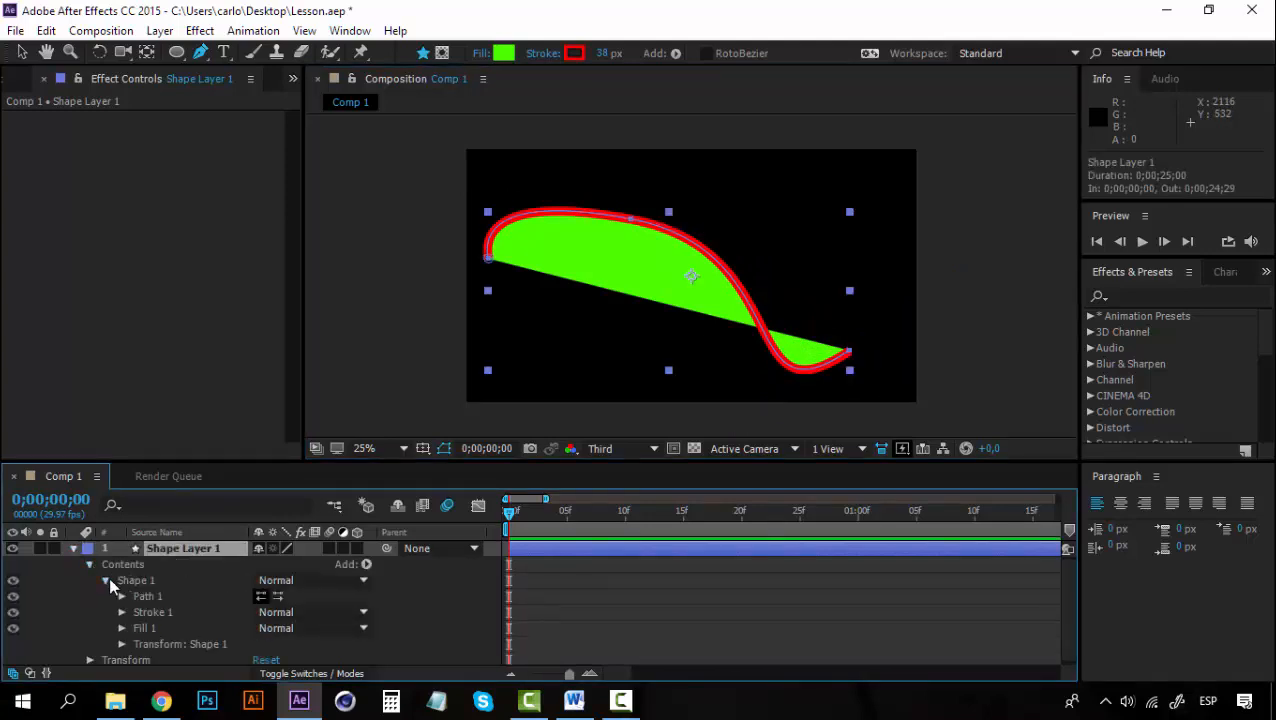
pyautogui.click(150, 597)
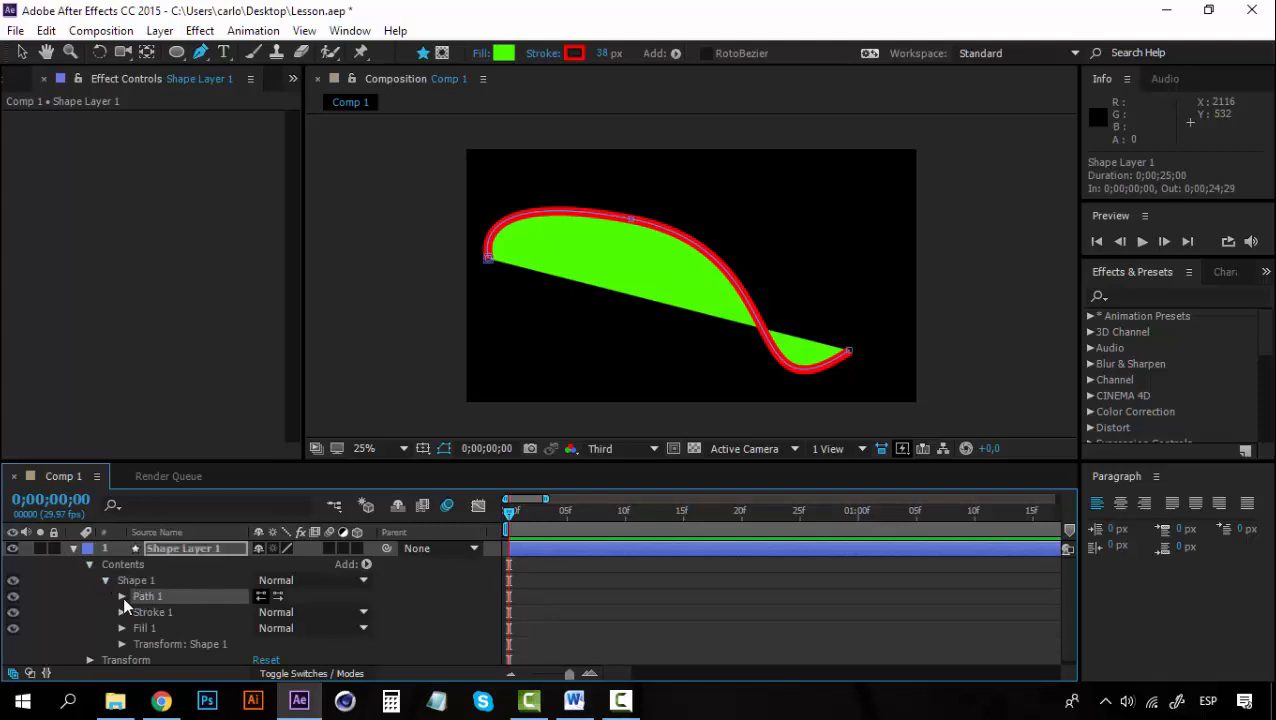
pyautogui.click(122, 596)
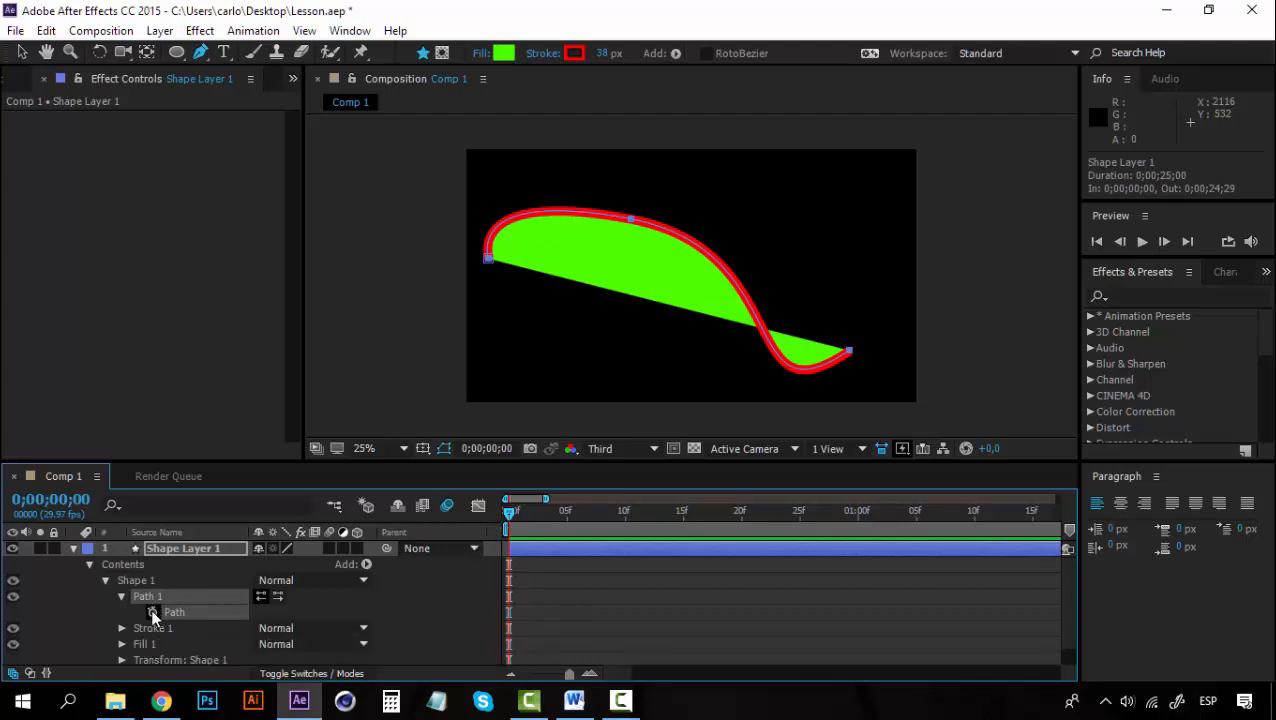
pyautogui.click(153, 613)
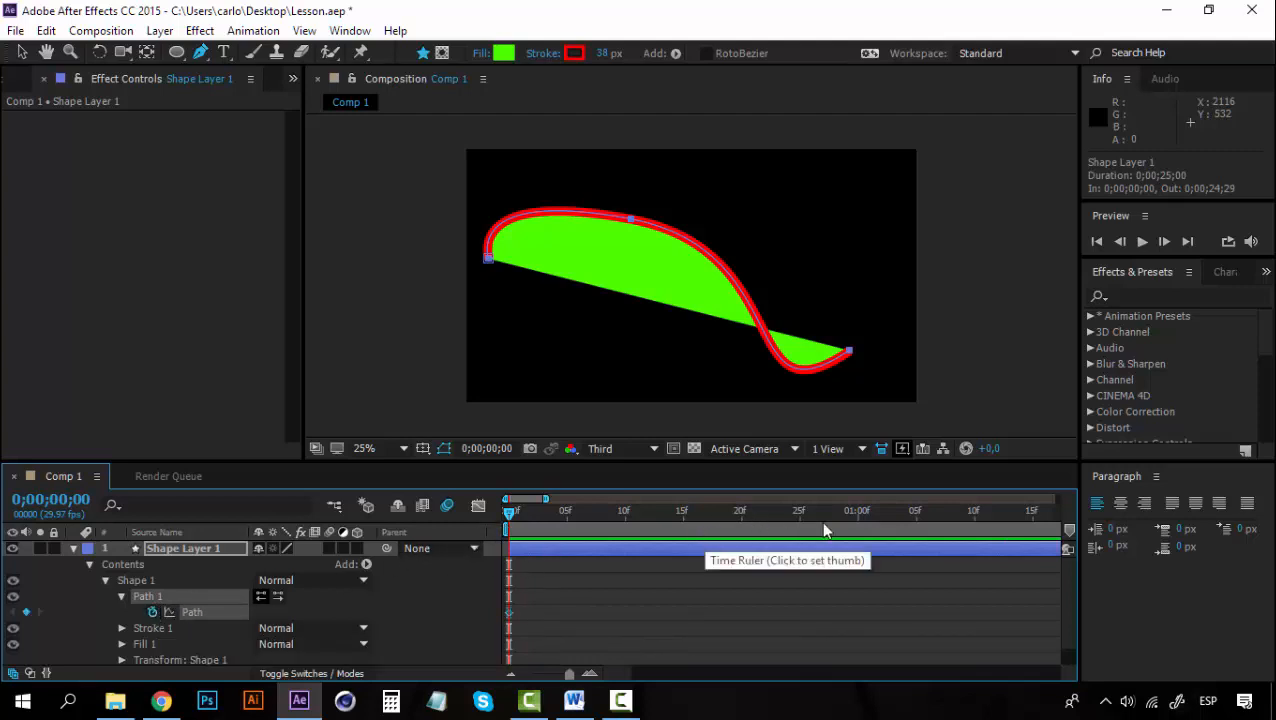
pyautogui.click(856, 510)
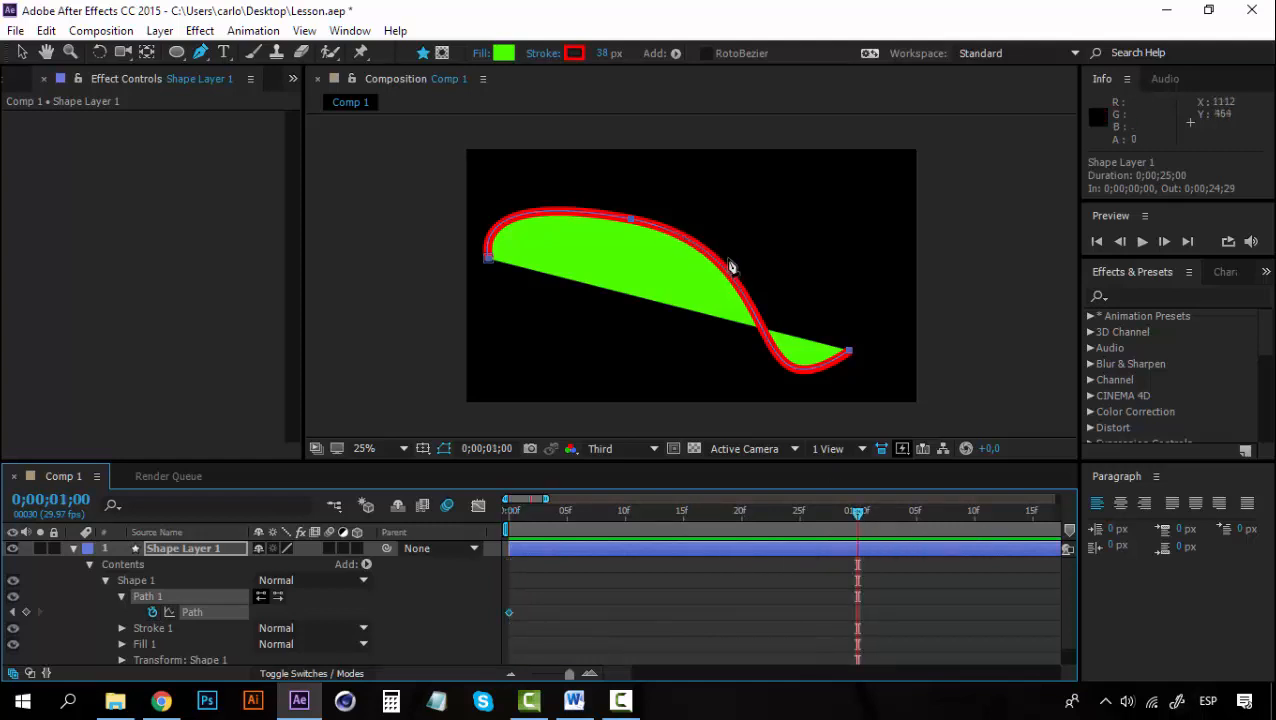
pyautogui.moveTo(735, 284)
pyautogui.mouseDown()
pyautogui.moveTo(587, 385)
pyautogui.moveTo(510, 395)
pyautogui.mouseUp()
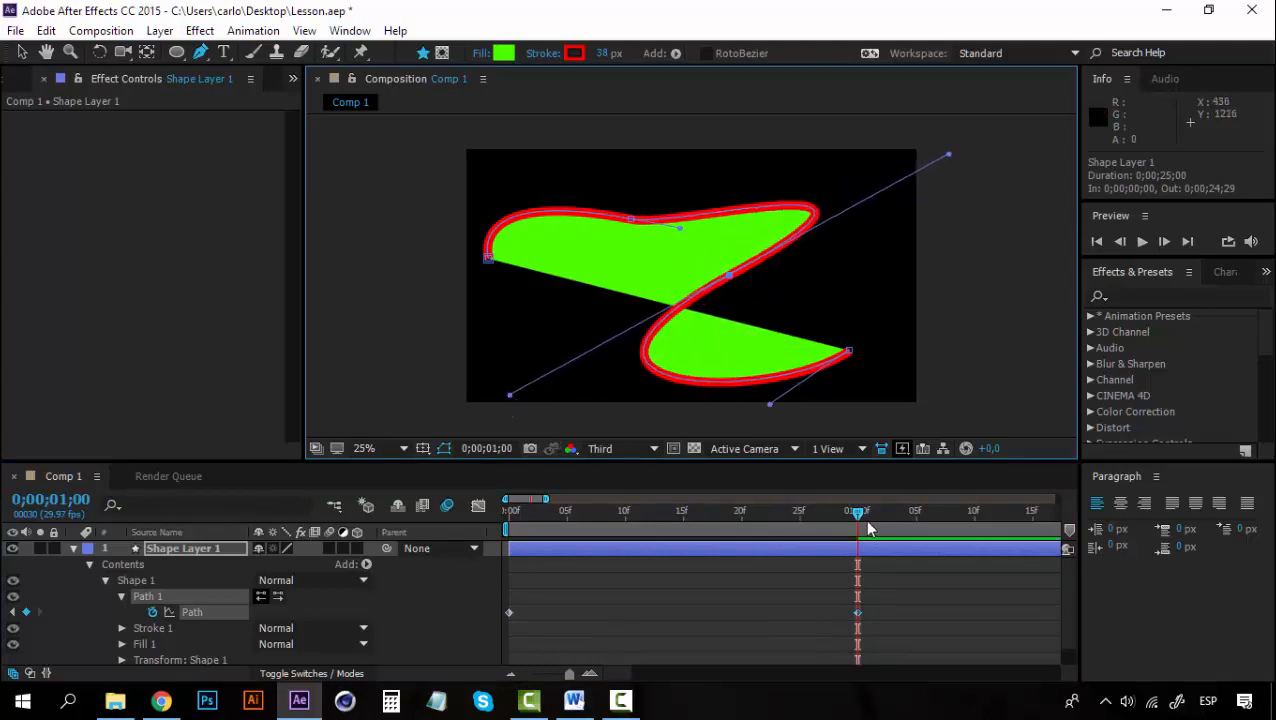
# - Preview the path animation from the first frame
pyautogui.press('space')
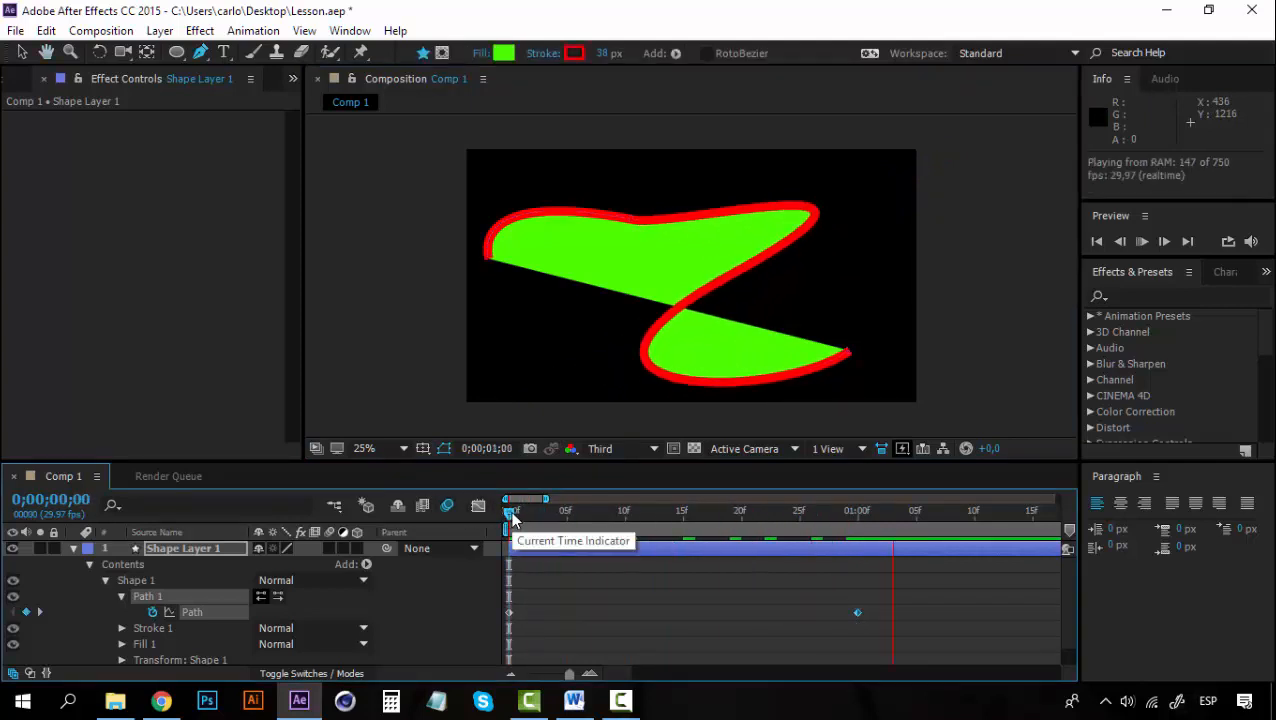
pyautogui.press('space')
pyautogui.press('space')
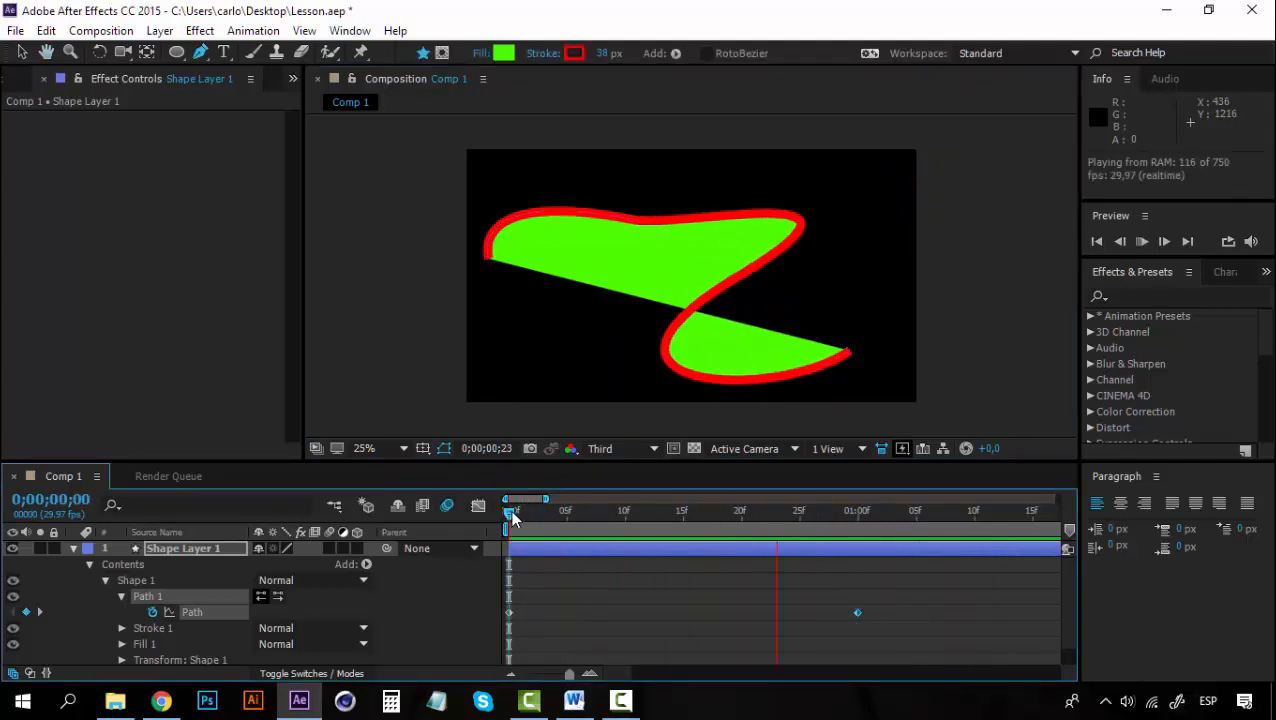
pyautogui.press('space')
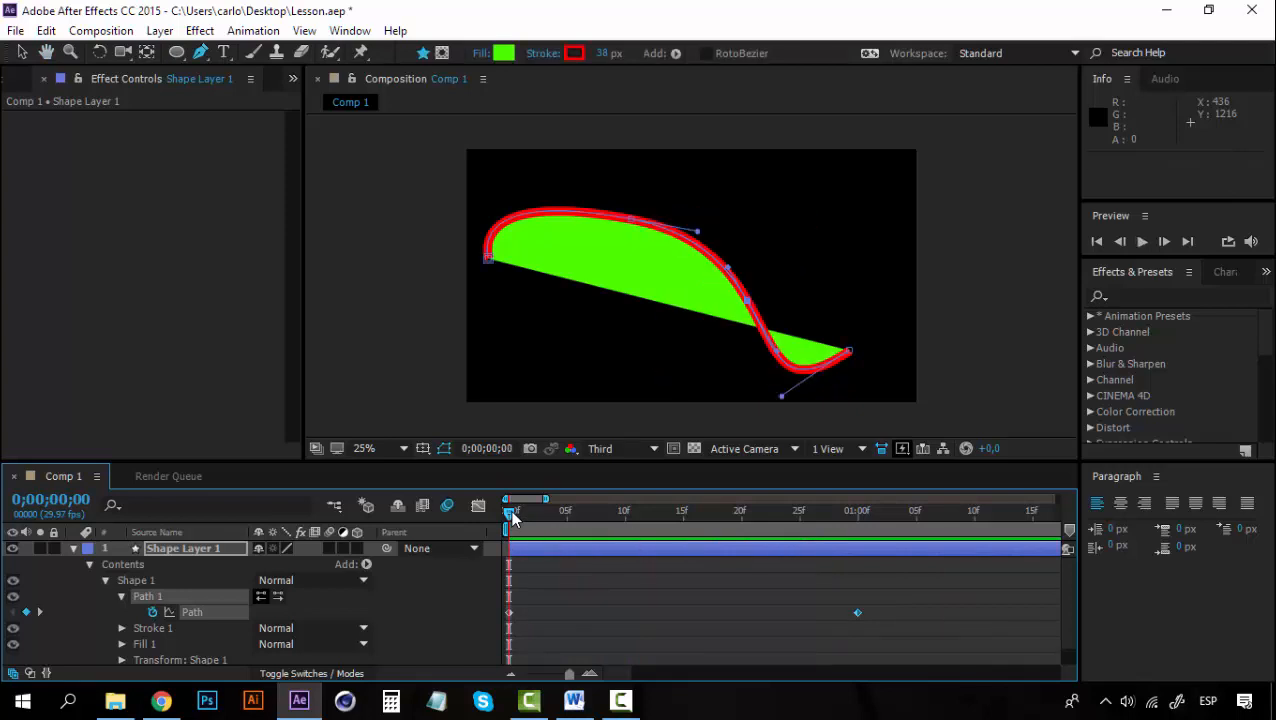
pyautogui.press('space')
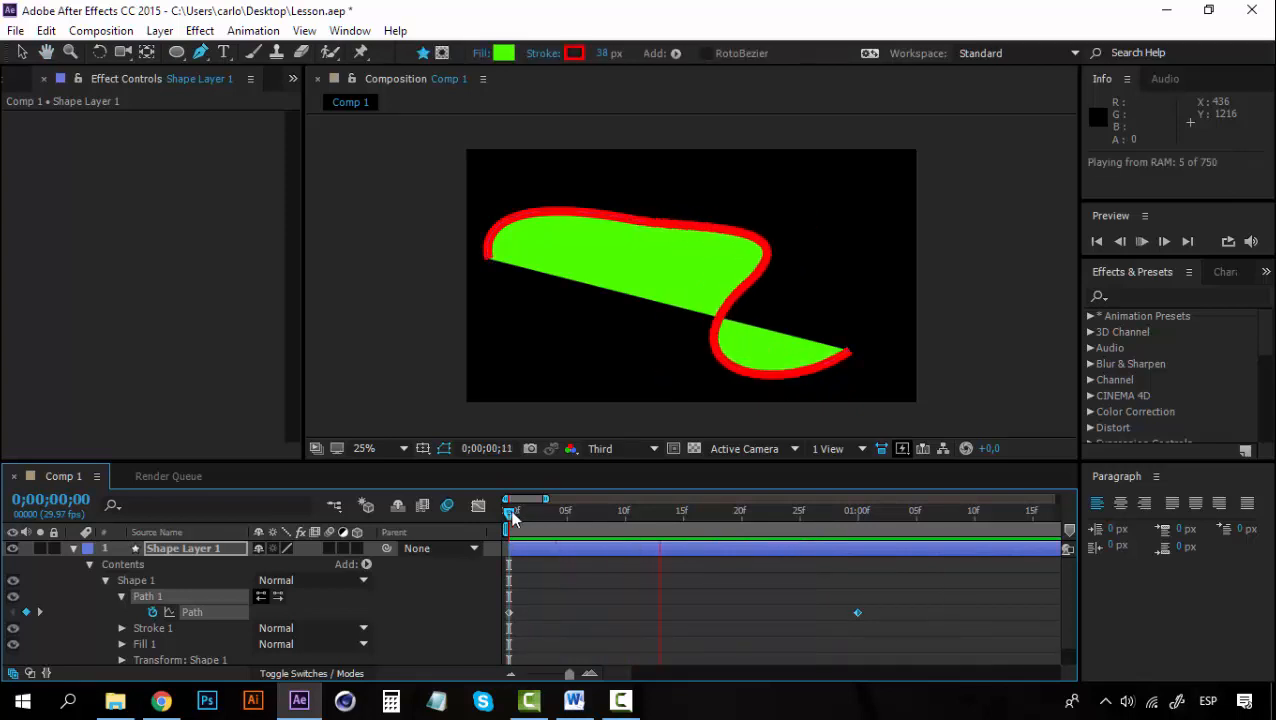
pyautogui.press('space')
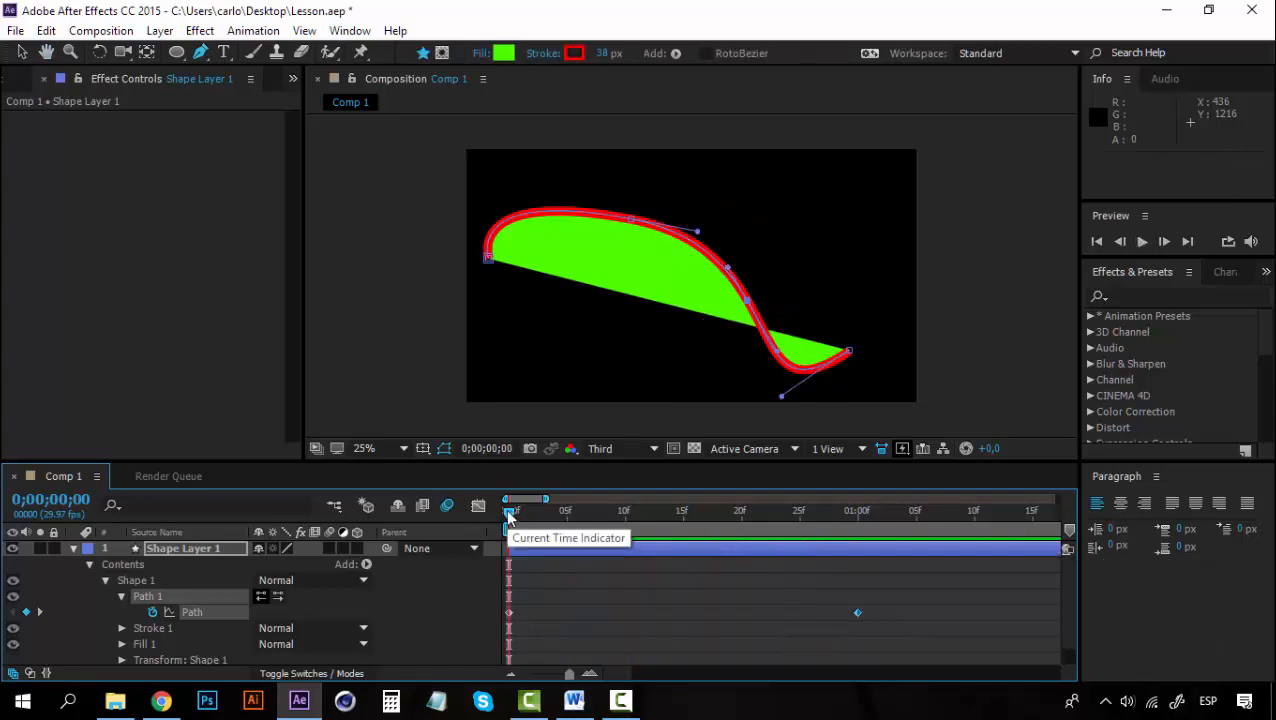
# - Delete Shape 1 from the layer's contents, keeping Shape Layer 1
pyautogui.click(121, 596)
pyautogui.click(134, 581)
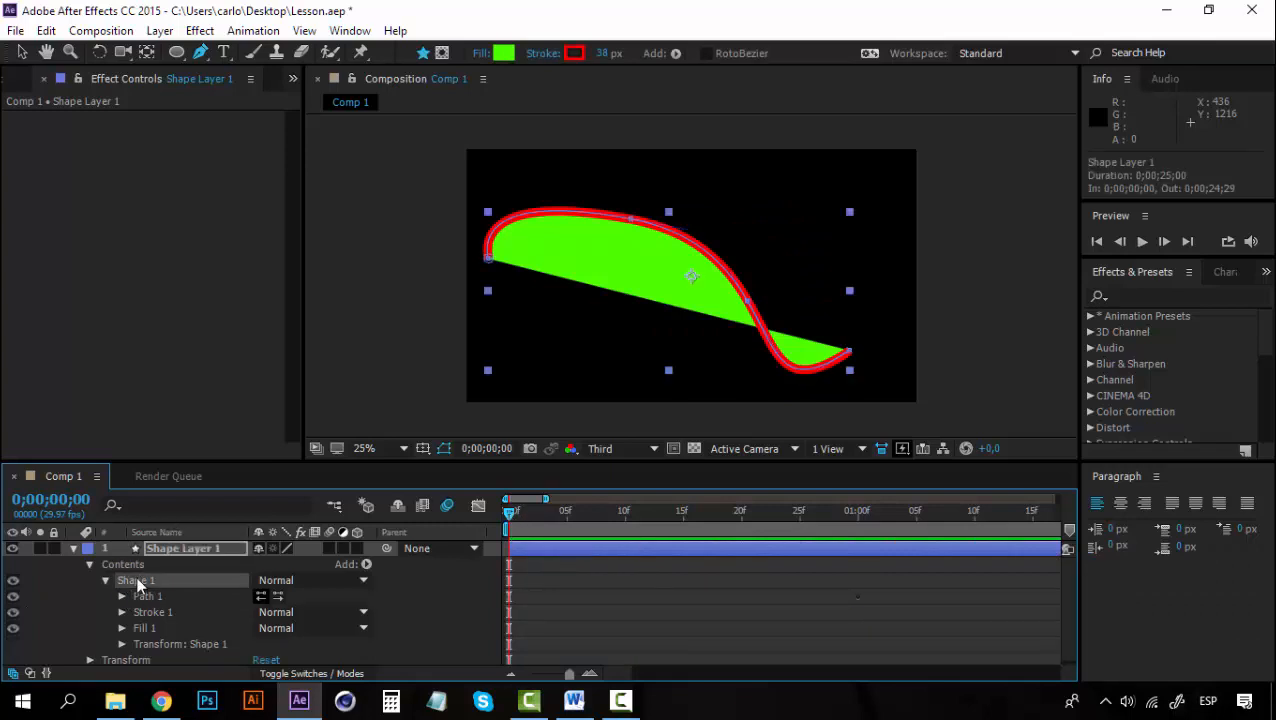
pyautogui.press('Delete')
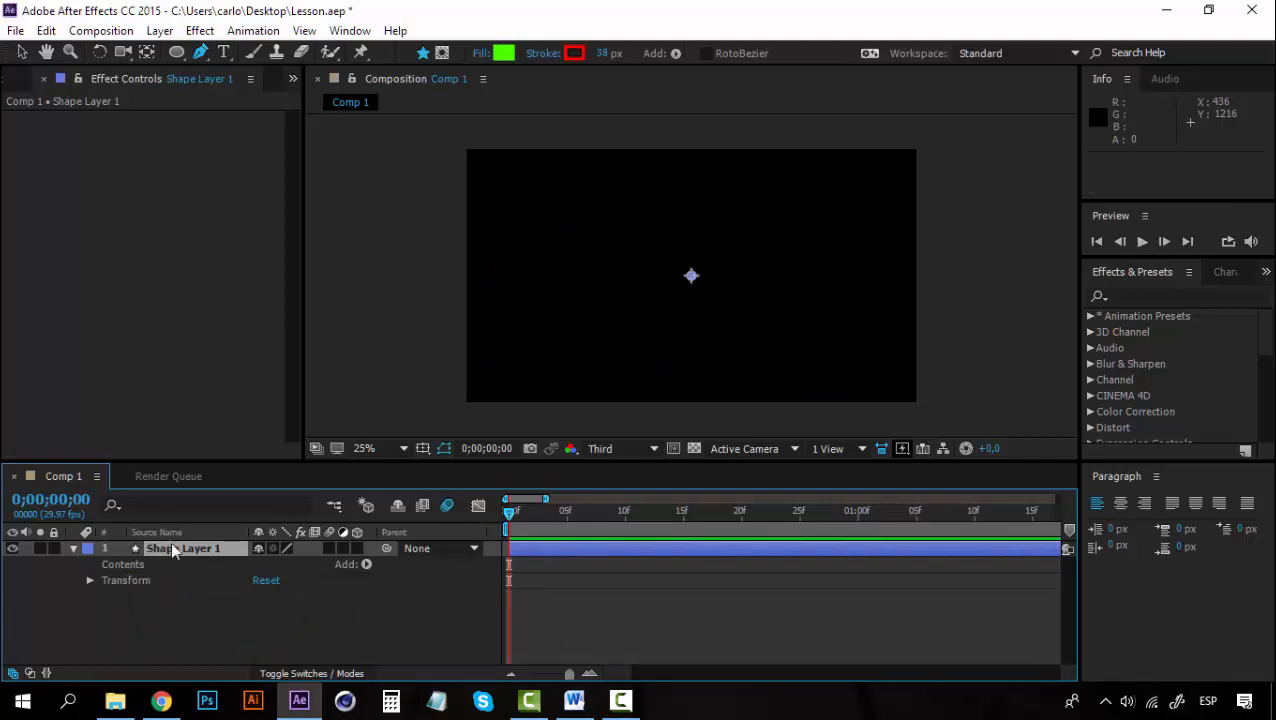
# - Draw an ellipse about 1390 by 715 px in the middle of Shape Layer 1 and set its stroke to None
pyautogui.click(176, 52)
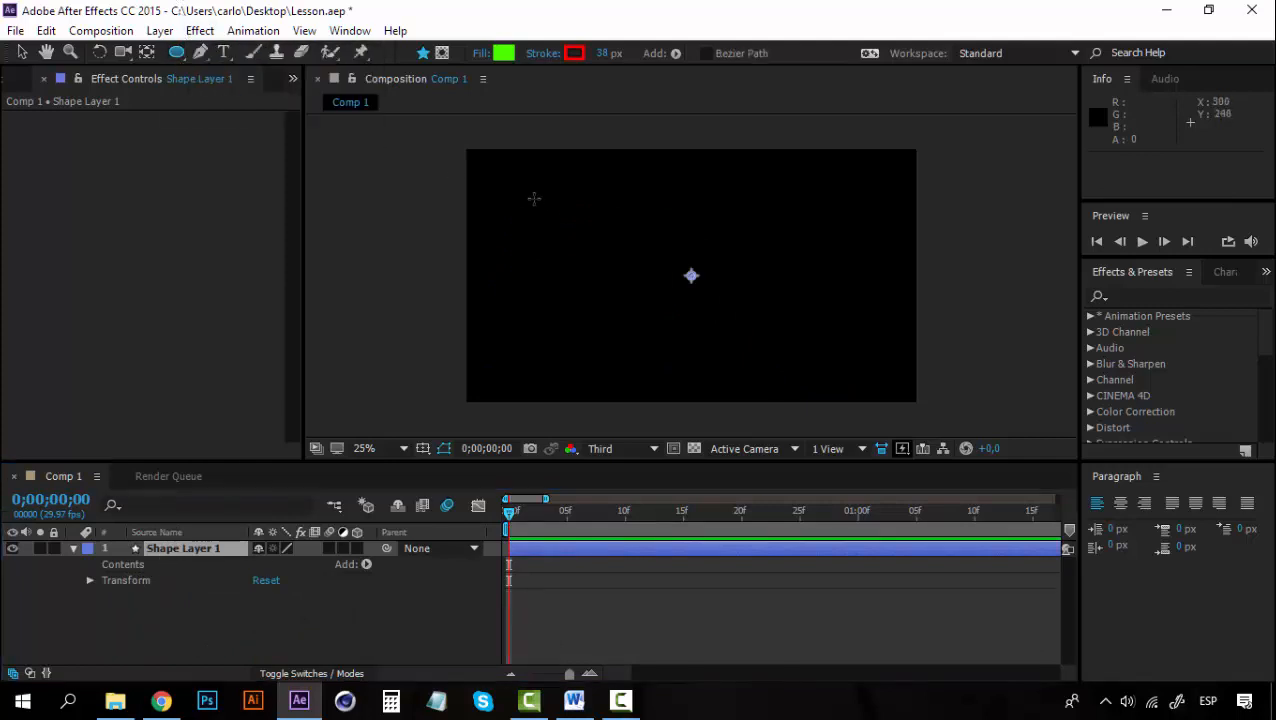
pyautogui.moveTo(534, 198); pyautogui.dragTo(860, 365)
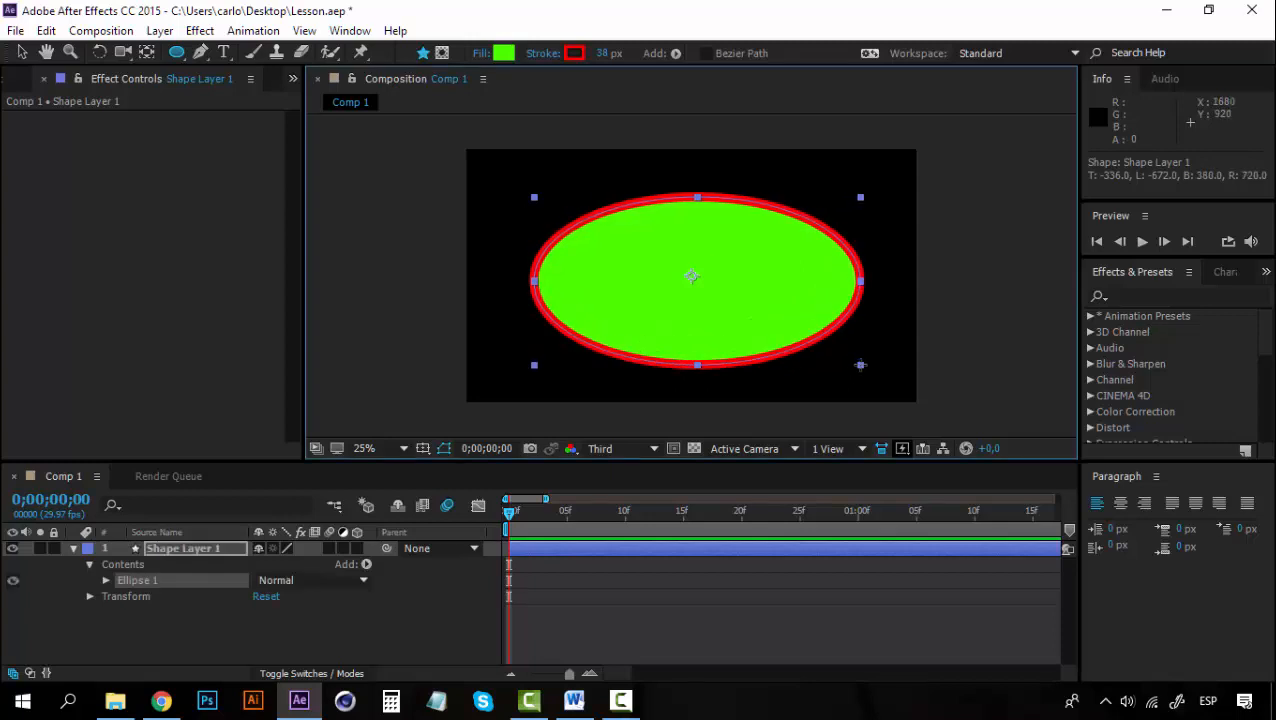
pyautogui.click(550, 55)
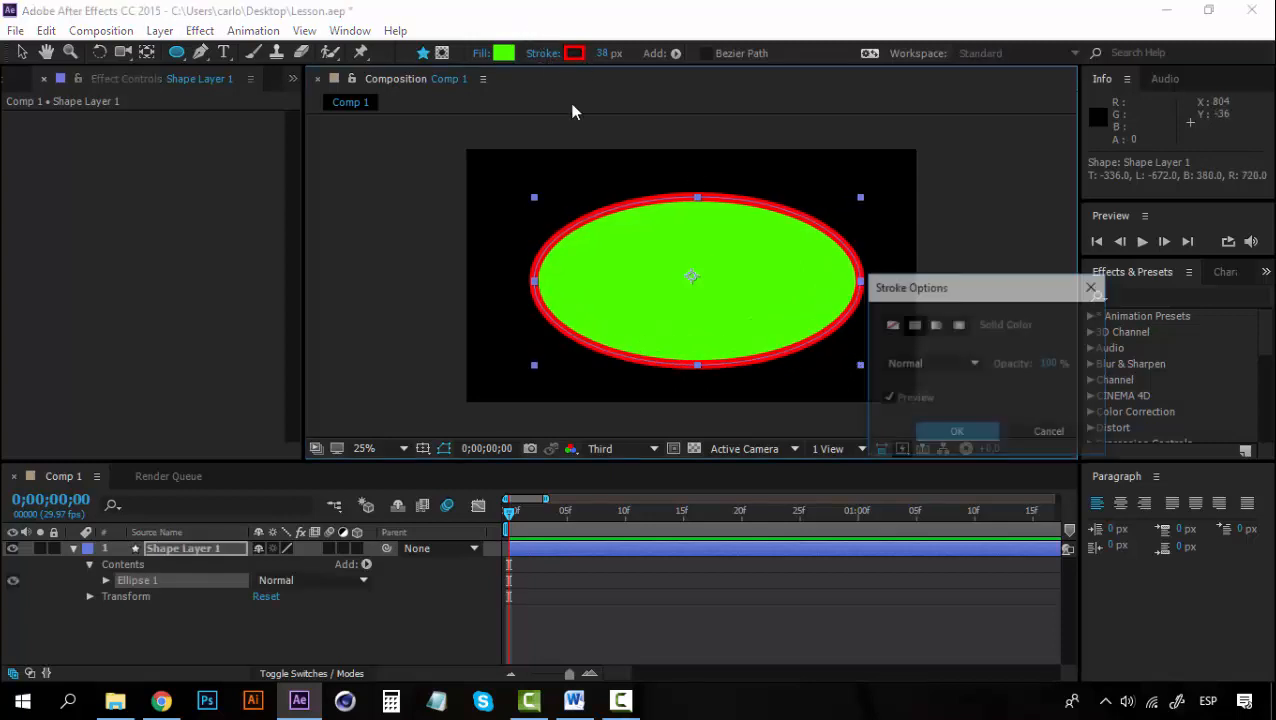
pyautogui.click(890, 324)
pyautogui.click(960, 432)
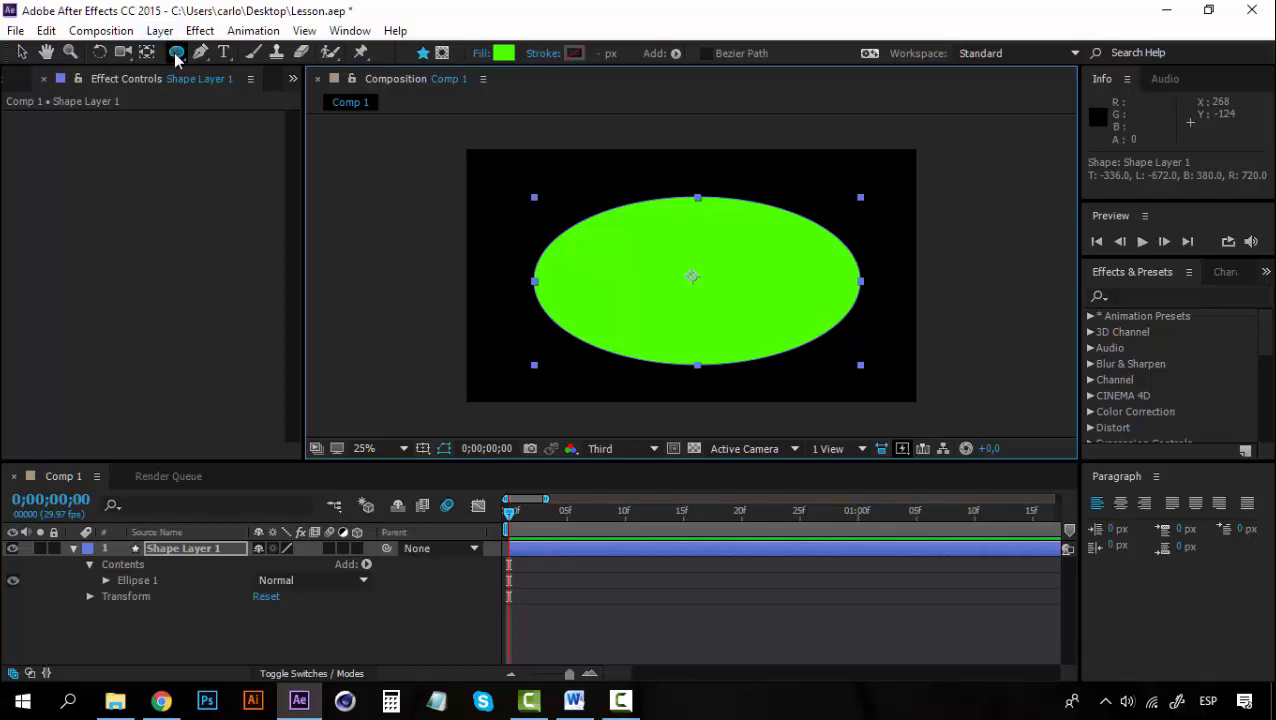
# - Try drawing a rectangle over the ellipse's left part as another shape in the same layer, and undo it
pyautogui.moveTo(176, 60); pyautogui.dragTo(215, 52)
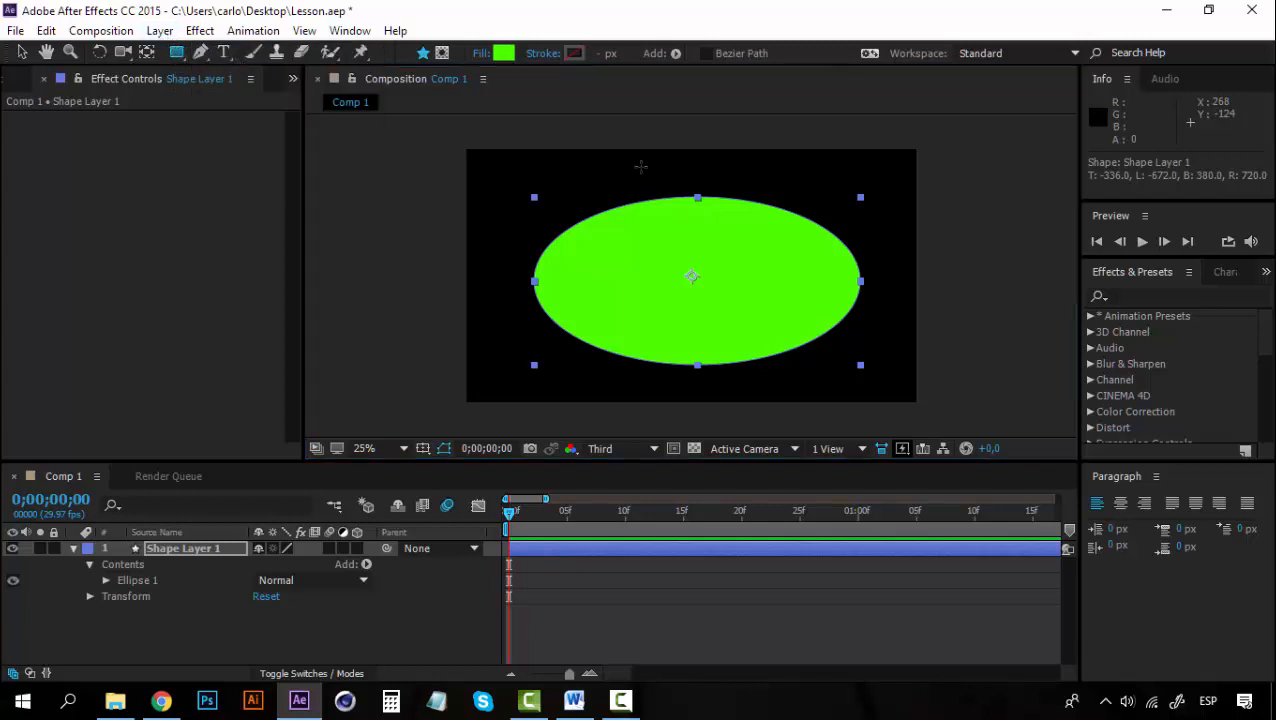
pyautogui.moveTo(502, 170)
pyautogui.mouseDown()
pyautogui.moveTo(732, 370)
pyautogui.moveTo(714, 391)
pyautogui.mouseUp()
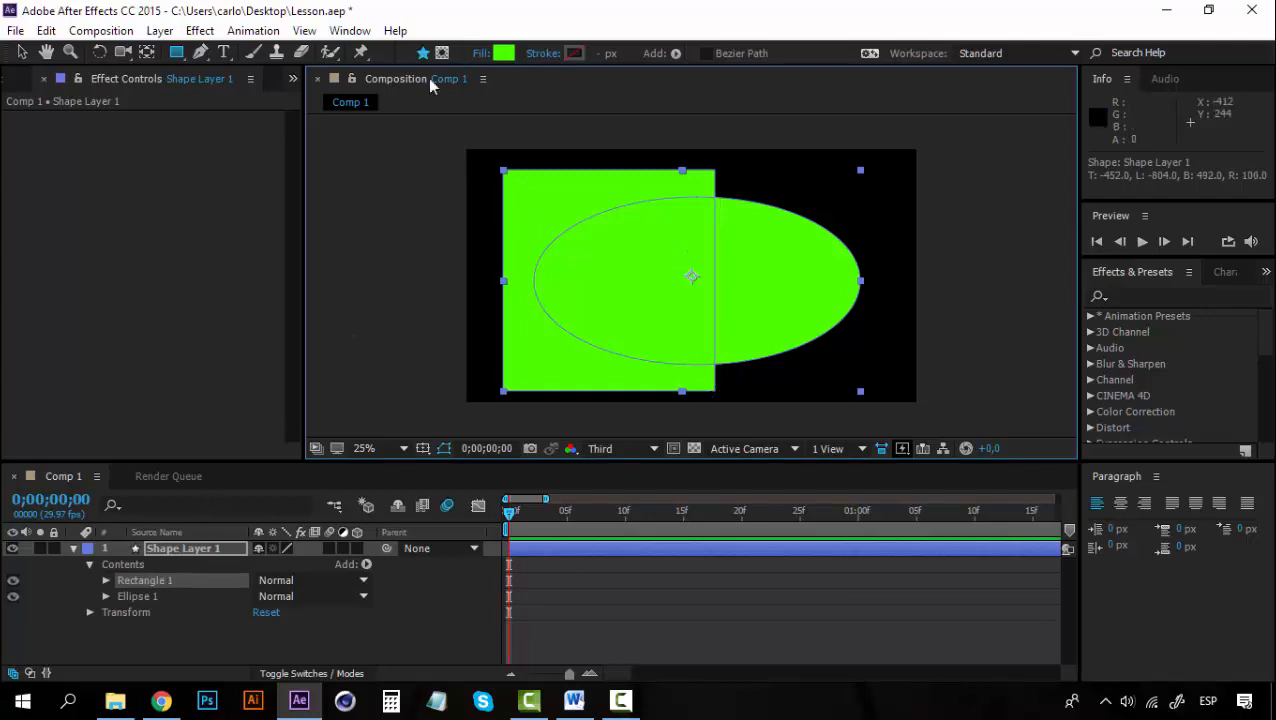
pyautogui.hotkey('ctrl', 'z')
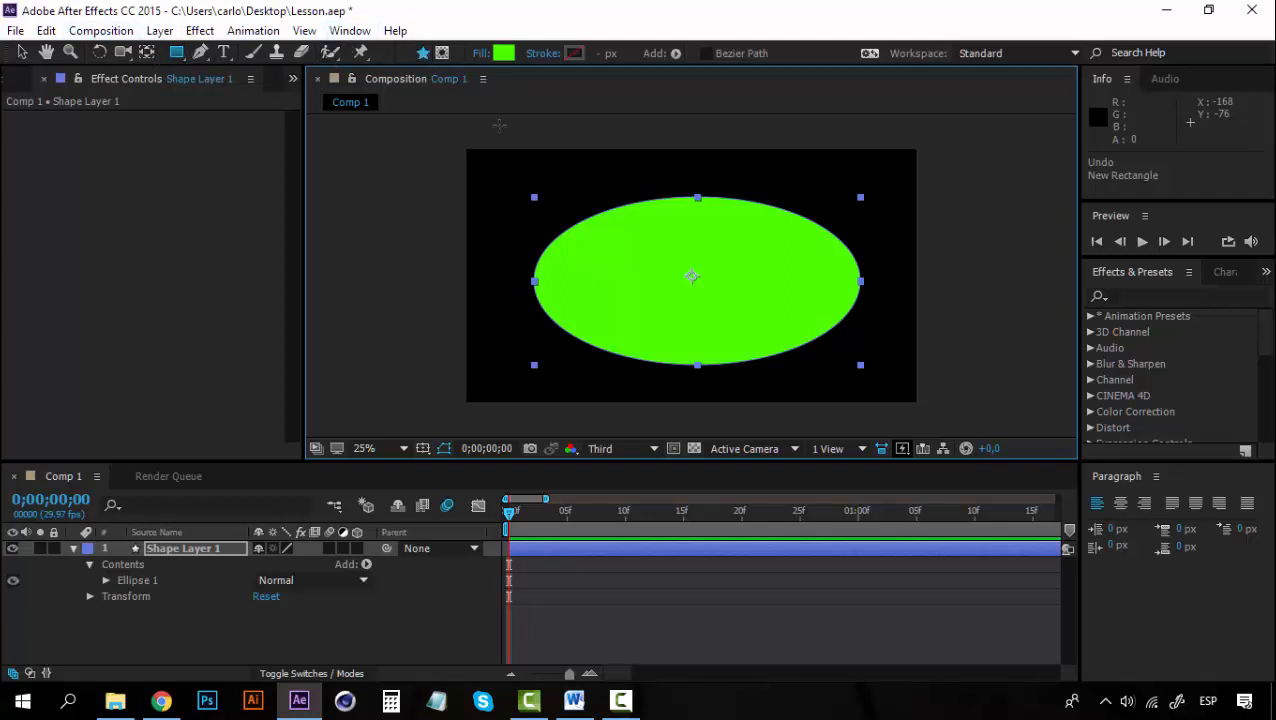
# - Switch the Rectangle tool to mask creation and draw a mask about 745 by 950 px over the ellipse's left half
pyautogui.click(443, 53)
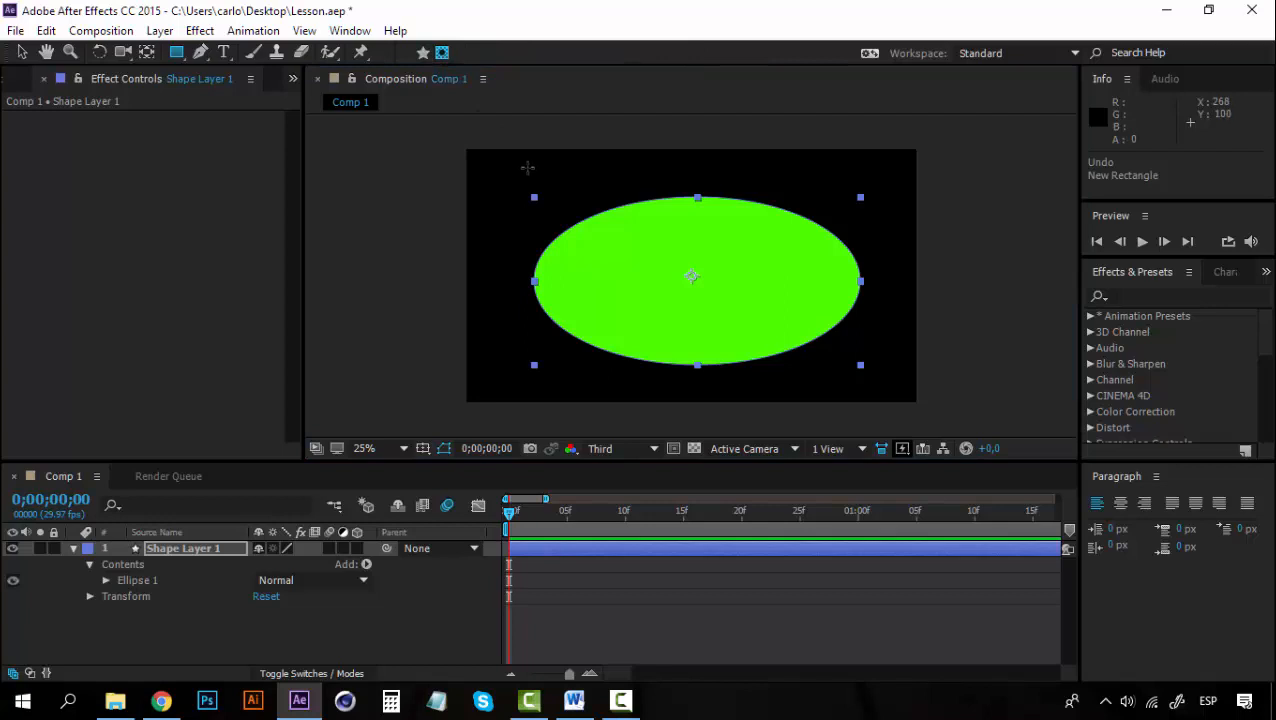
pyautogui.moveTo(511, 163); pyautogui.dragTo(686, 385)
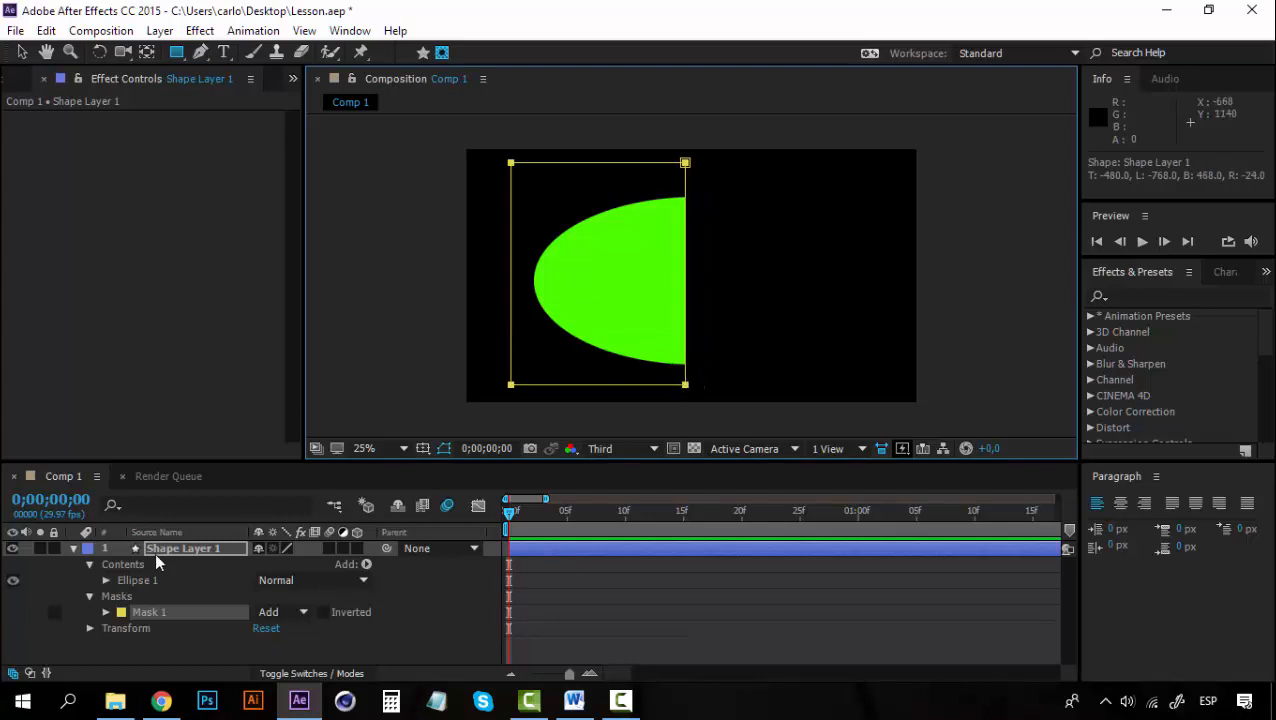